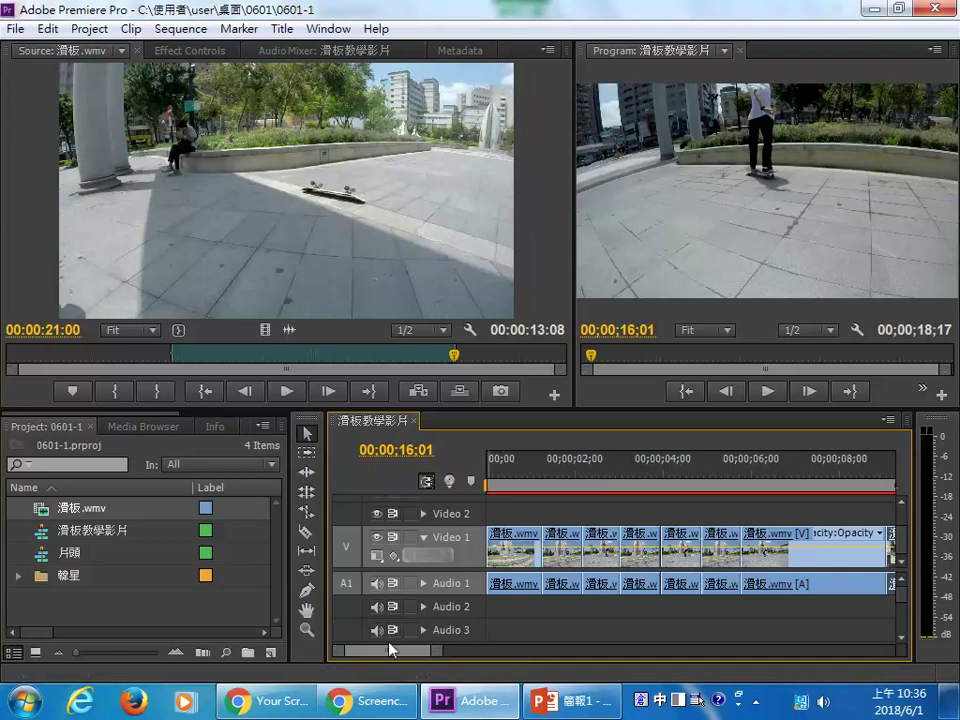
Zoom the timeline out so every 滑板.wmv clip of 滑板教學影片 fits in view.
mouse_move(400, 658)
mouse_down()
mouse_move(380, 655)
mouse_move(446, 654)
mouse_move(420, 652)
mouse_up()
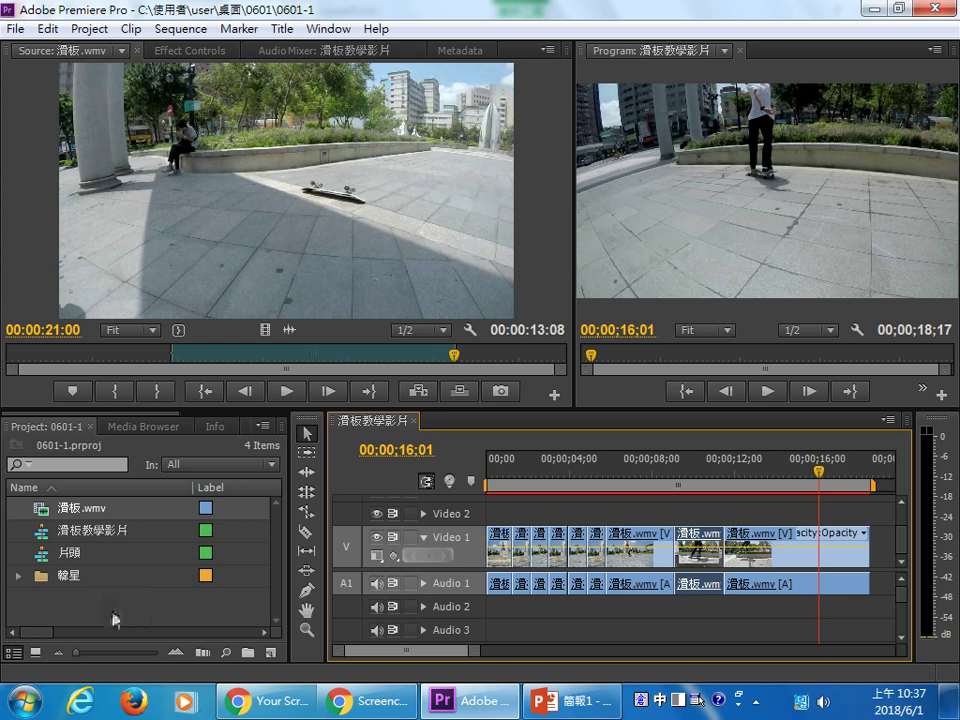
right_click(139, 613)
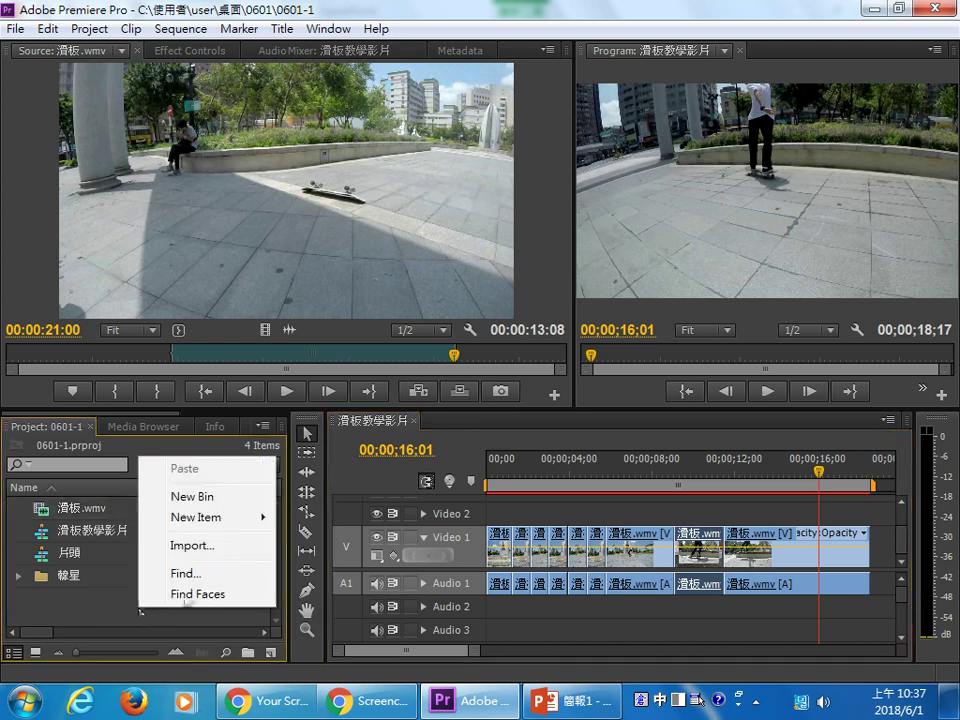
Create a new 1920×1080 title named Title 01 through New Item > Title.
mouse_move(229, 531)
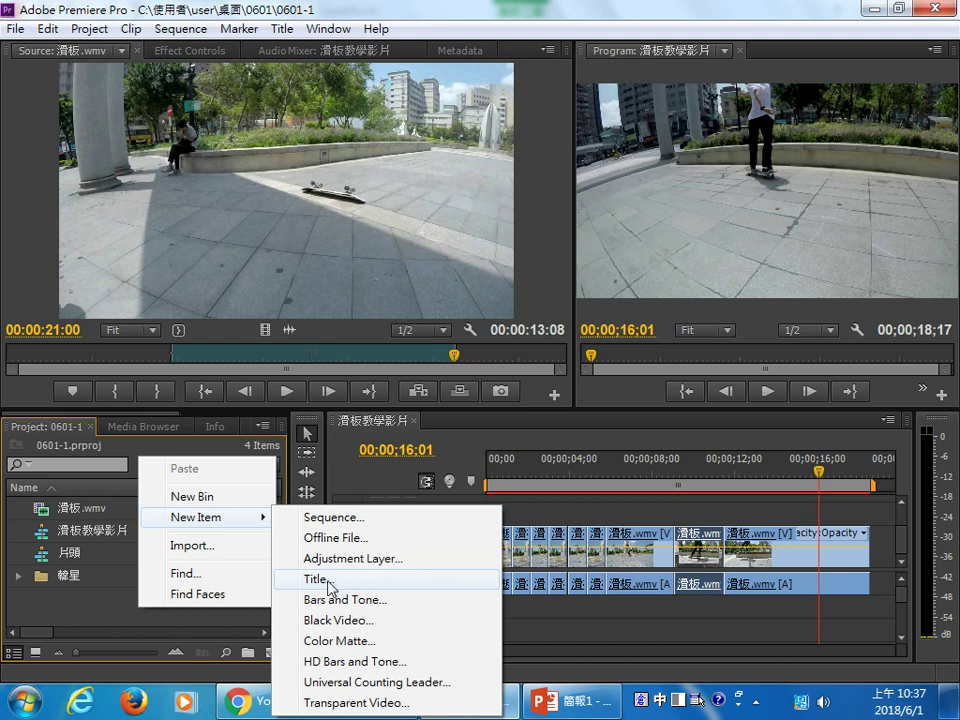
click(208, 628)
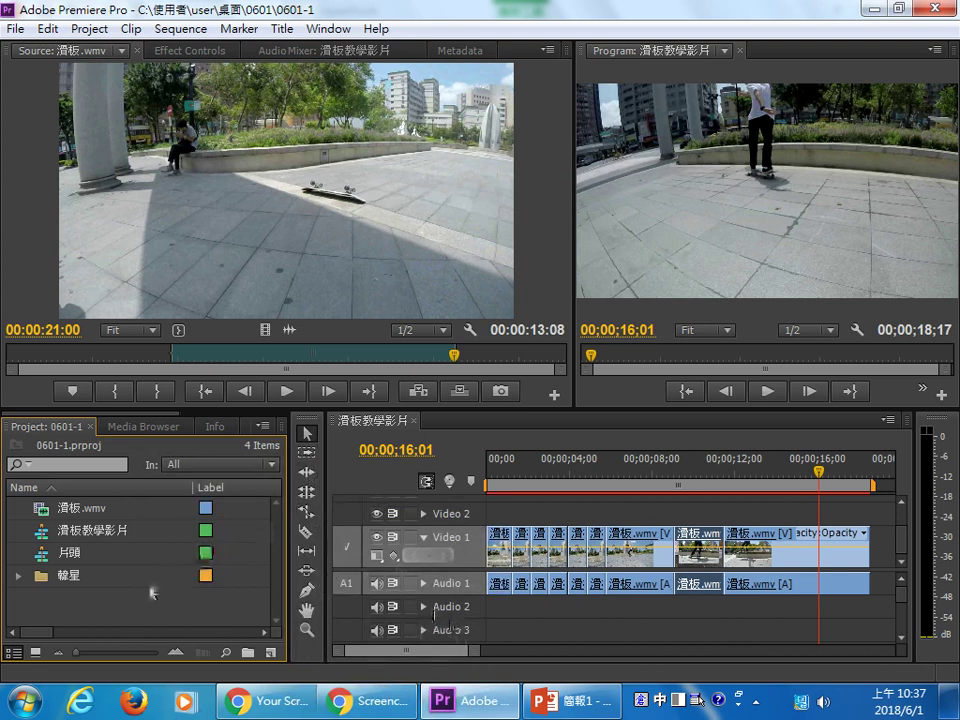
right_click(188, 612)
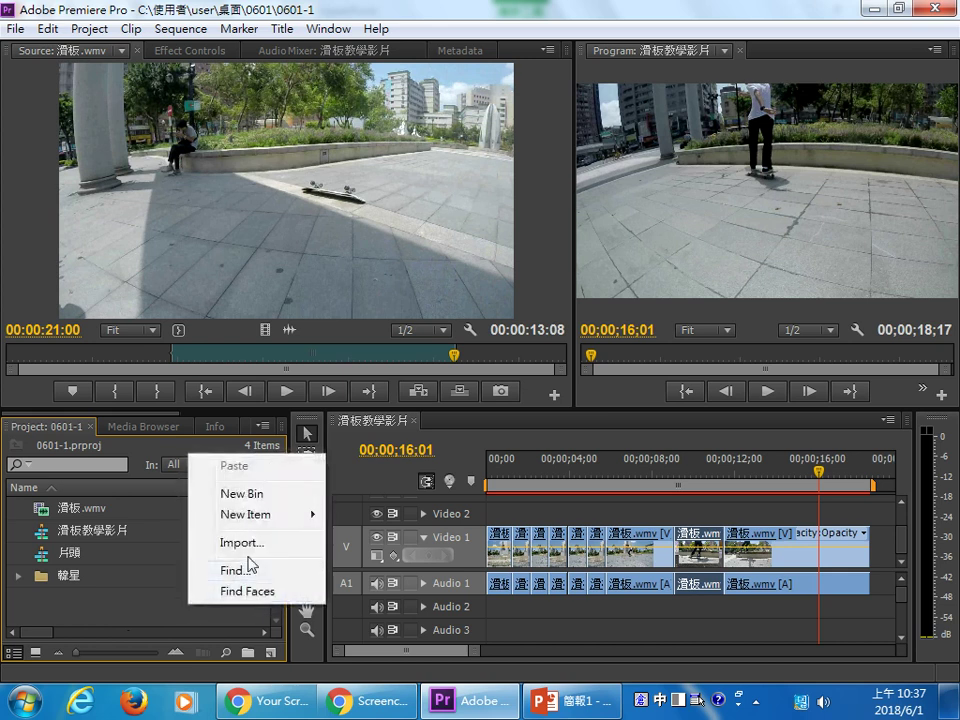
mouse_move(300, 514)
click(369, 575)
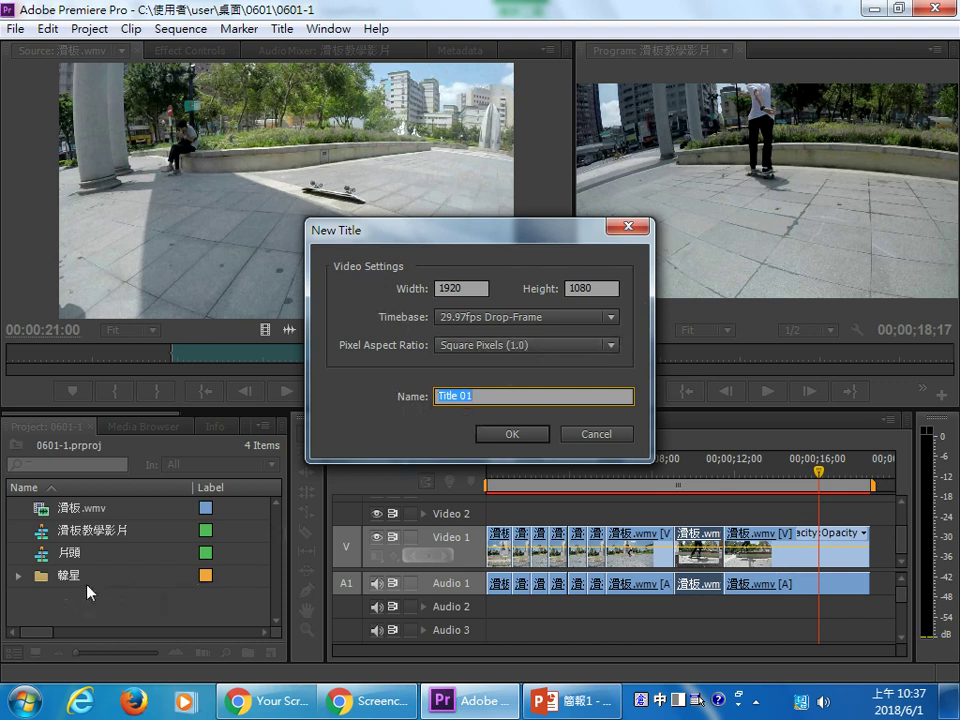
click(535, 433)
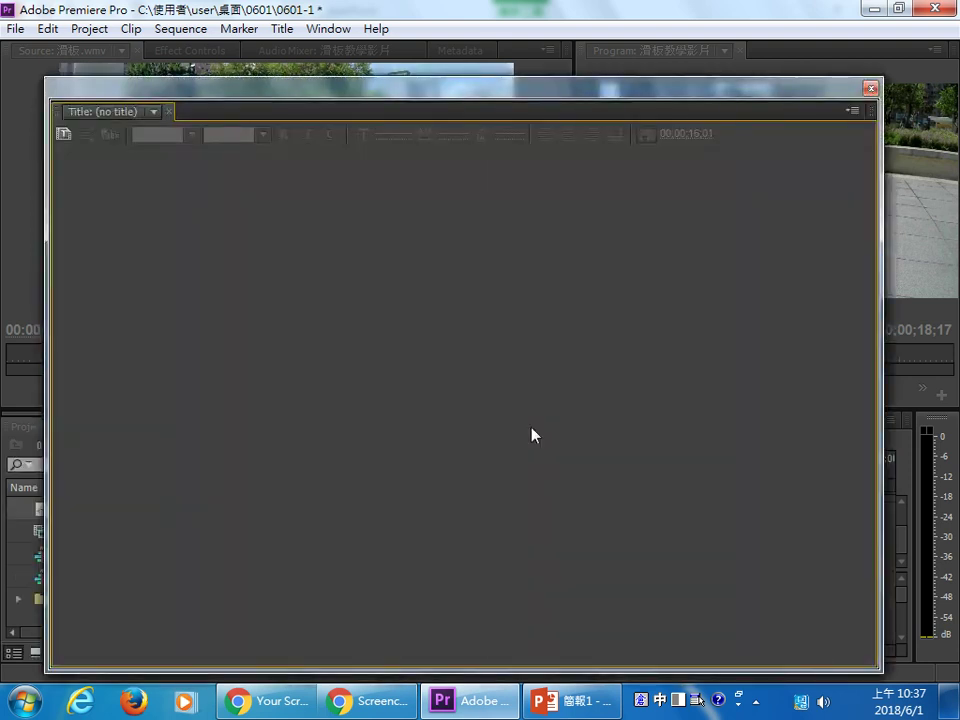
Reposition the Title 01 Titler window, then move it down to reveal the timeline.
drag(716, 100, 751, 65)
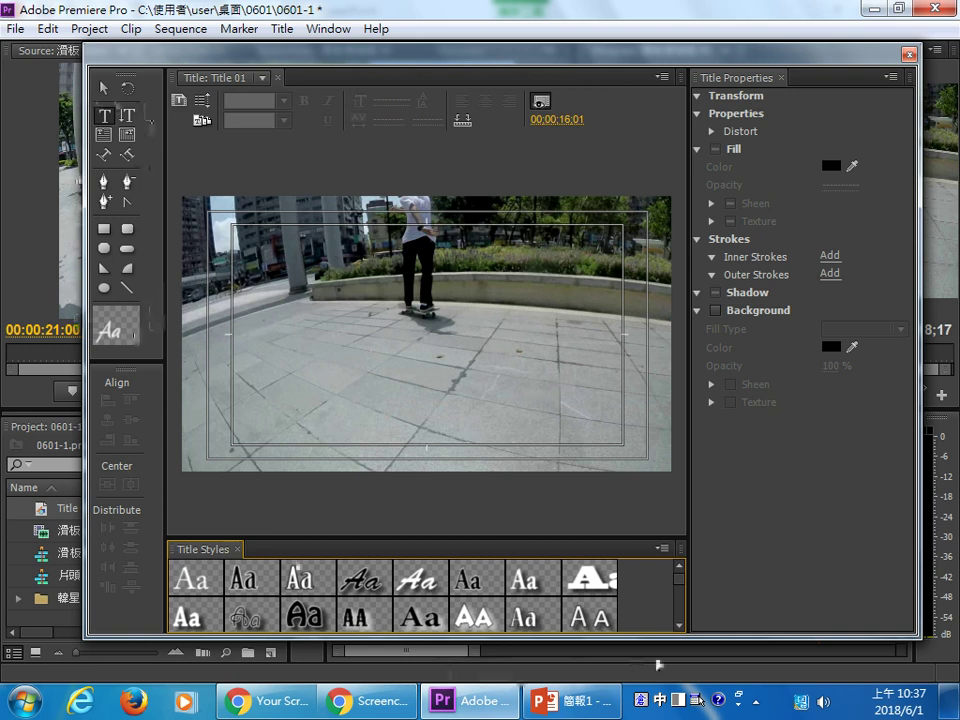
scroll(678, 594, down, 3)
scroll(678, 594, down, 3)
scroll(678, 600, down, 3)
scroll(679, 610, down, 3)
scroll(684, 585, down, 3)
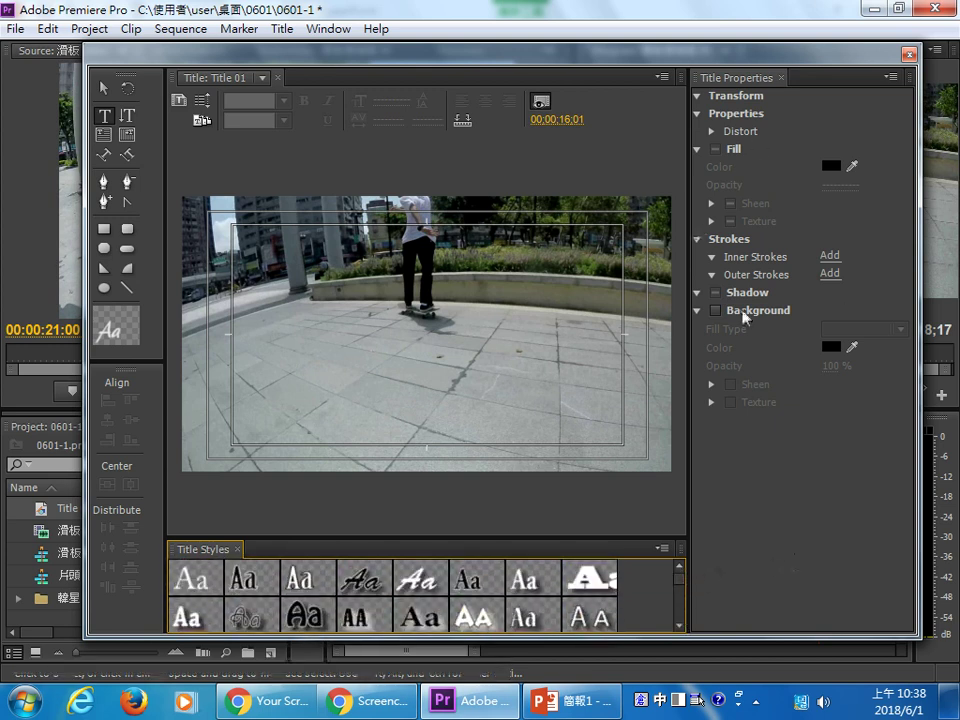
drag(255, 368, 250, 437)
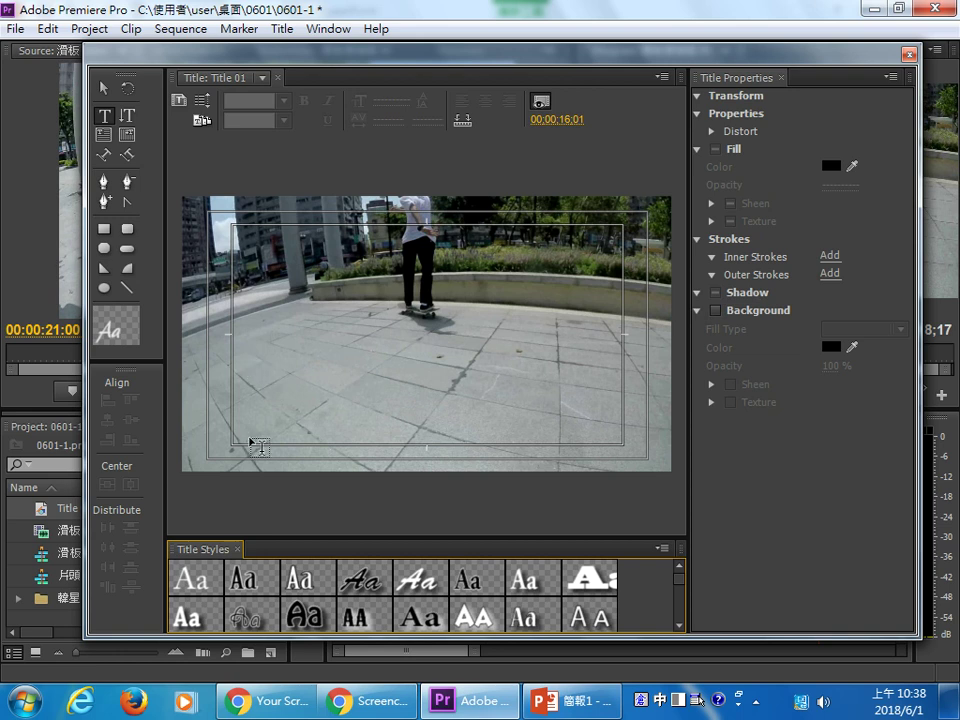
drag(558, 58, 684, 622)
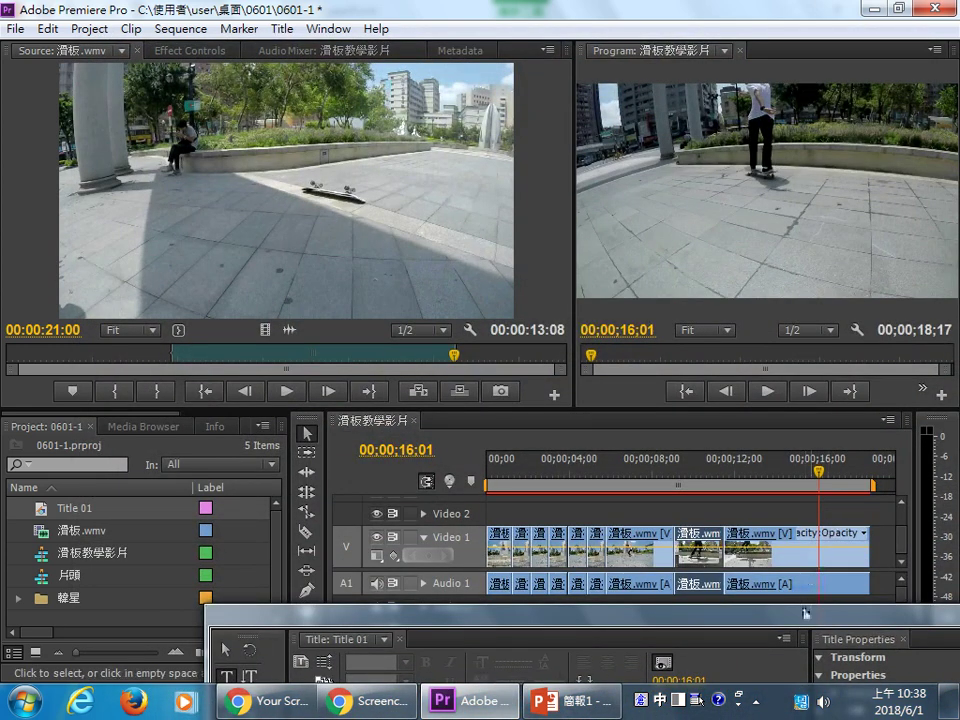
Set the playhead to 00;00;00;24 and bring the Title 01 editor back over that frame.
mouse_move(731, 622)
mouse_down()
mouse_move(607, 86)
mouse_move(738, 559)
mouse_up()
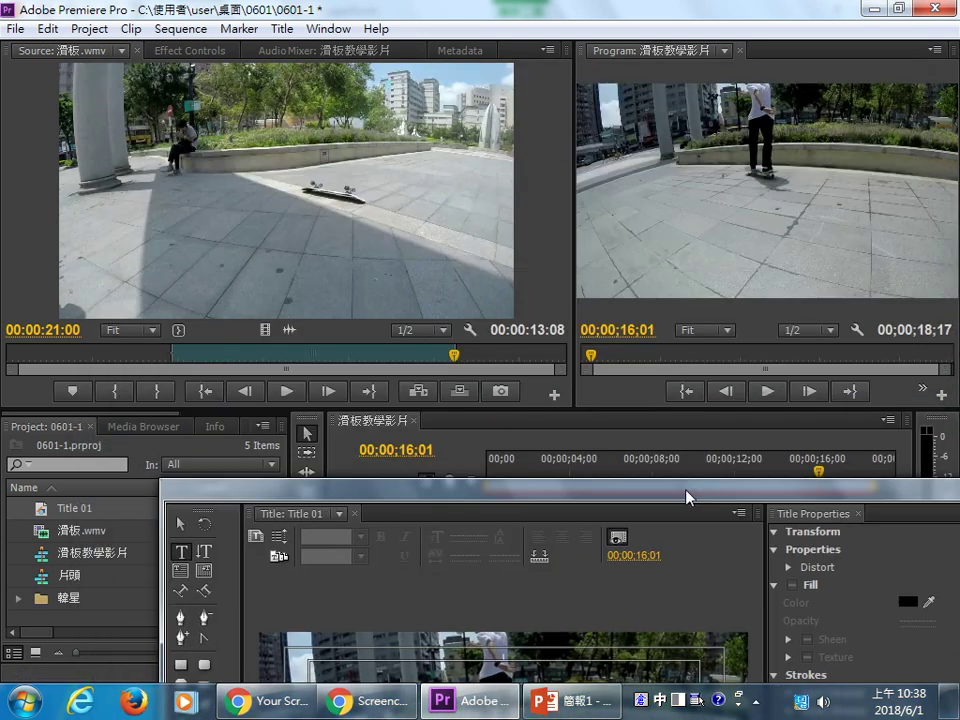
drag(826, 483, 536, 495)
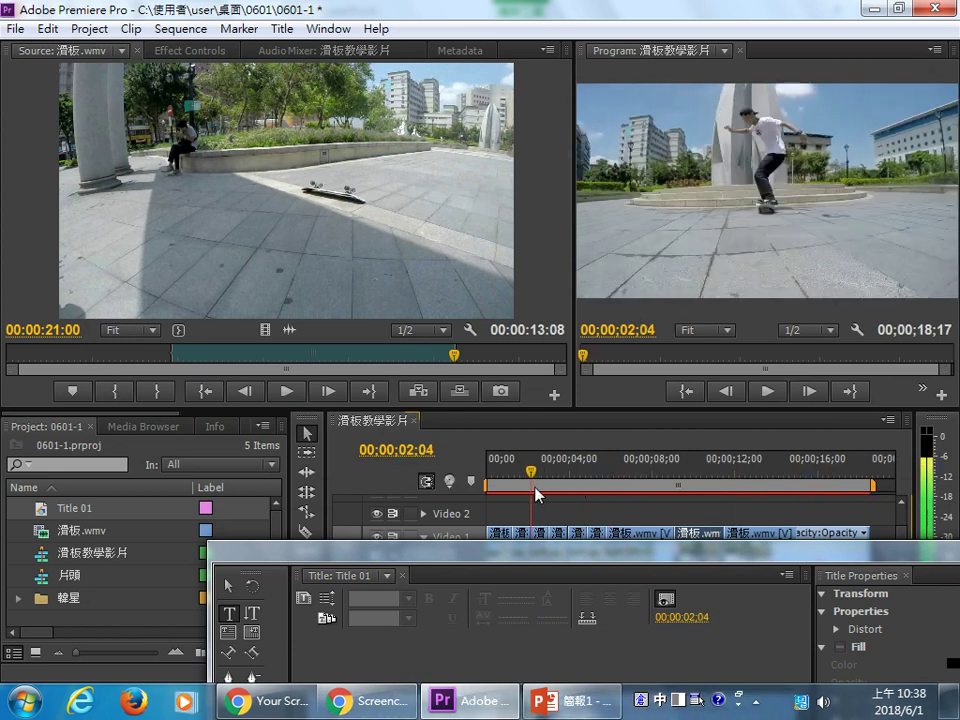
drag(570, 561, 528, 193)
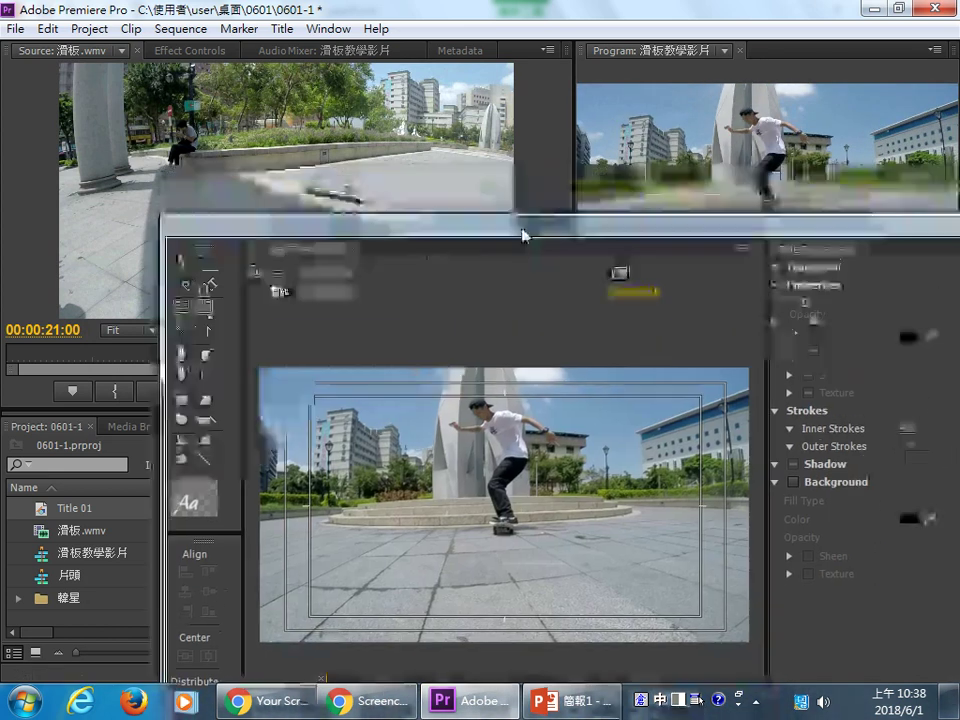
drag(528, 193, 540, 628)
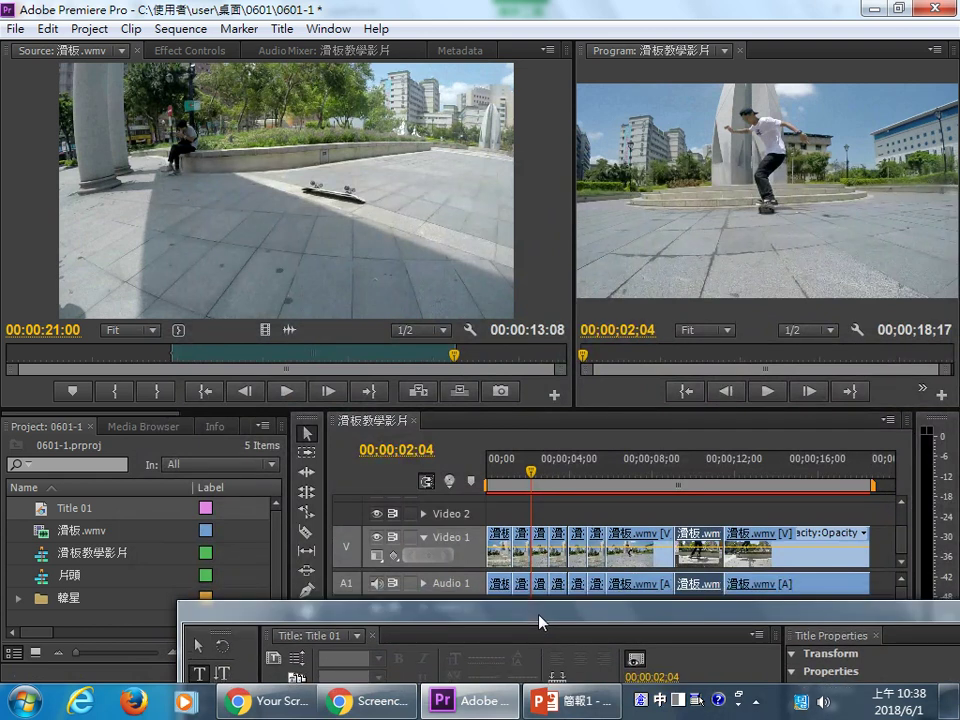
drag(536, 483, 506, 478)
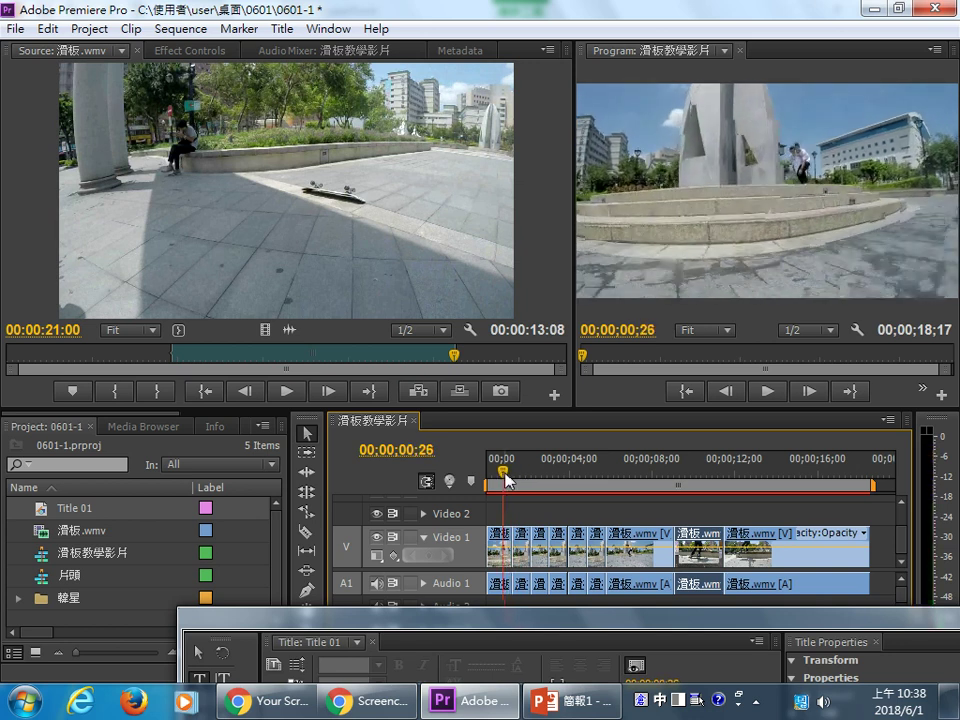
key(Left)
key(Left)
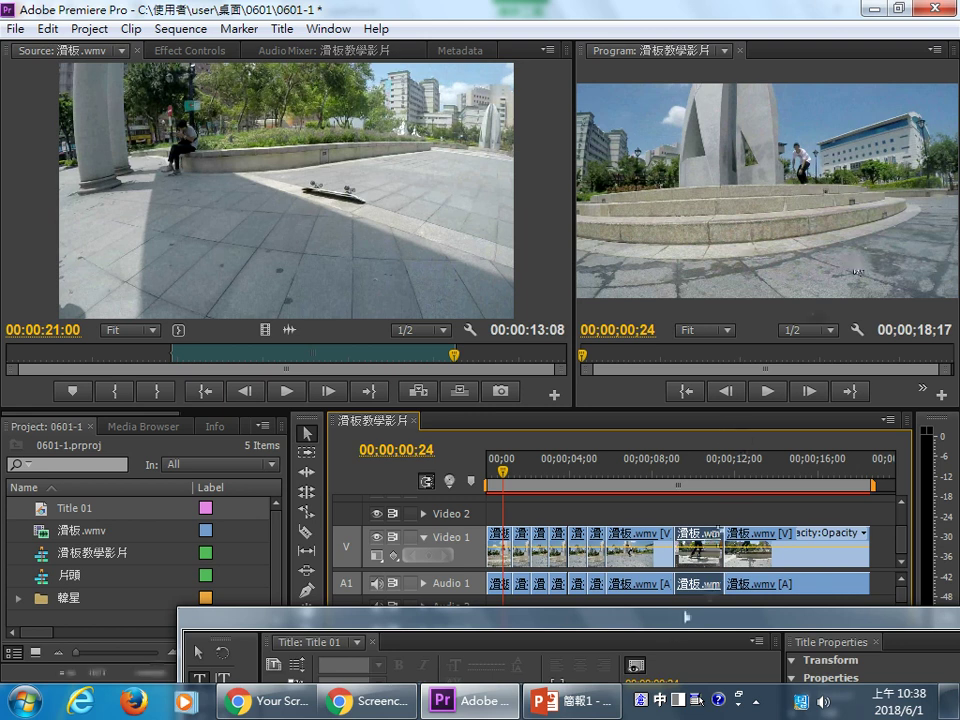
mouse_move(671, 626)
mouse_down()
mouse_move(617, 50)
mouse_move(613, 66)
mouse_up()
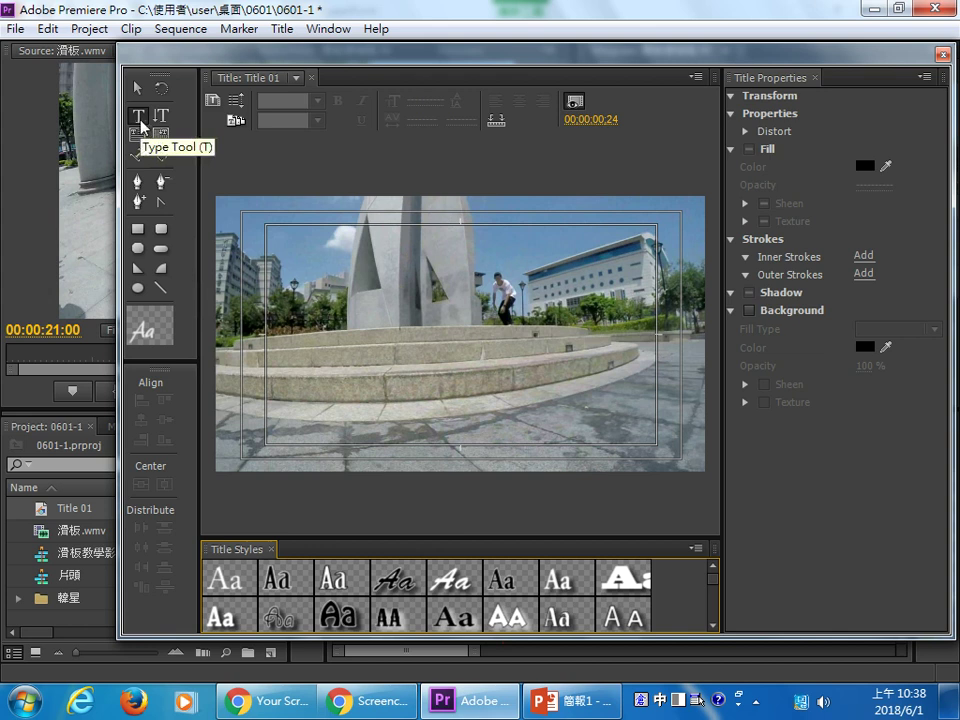
Type the white caption 第一招 跳來跳去 onto the title canvas.
click(333, 367)
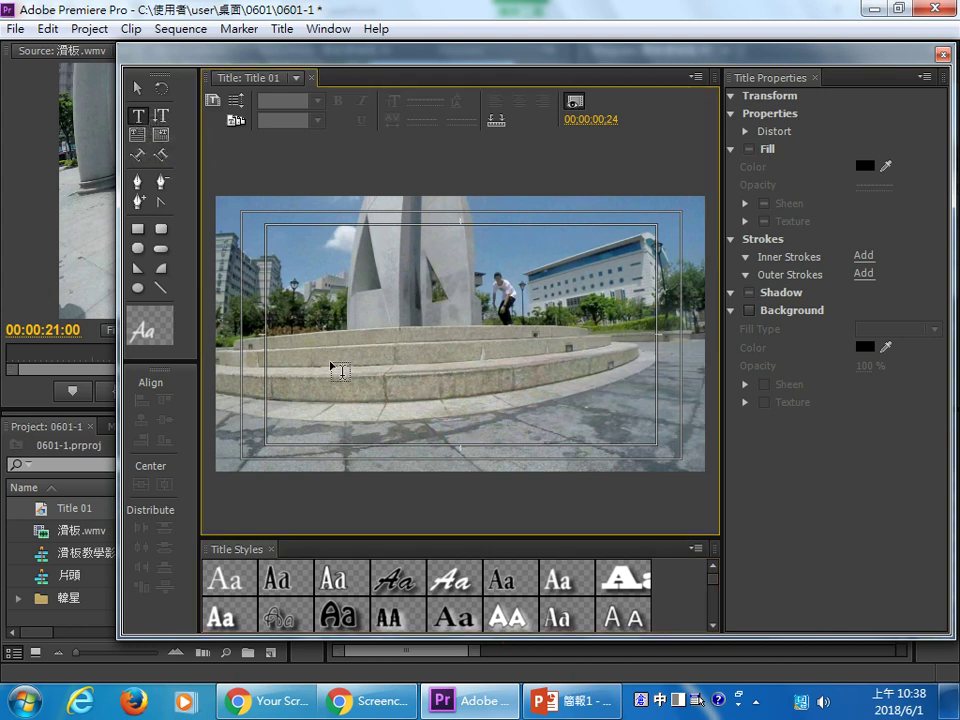
click(333, 366)
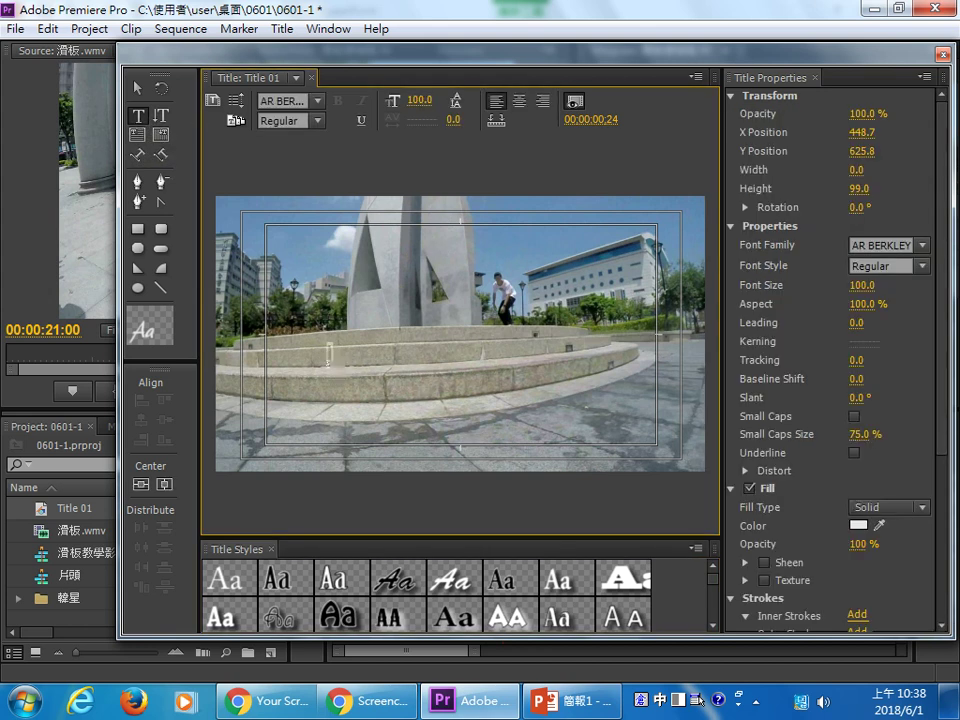
text(滑板)
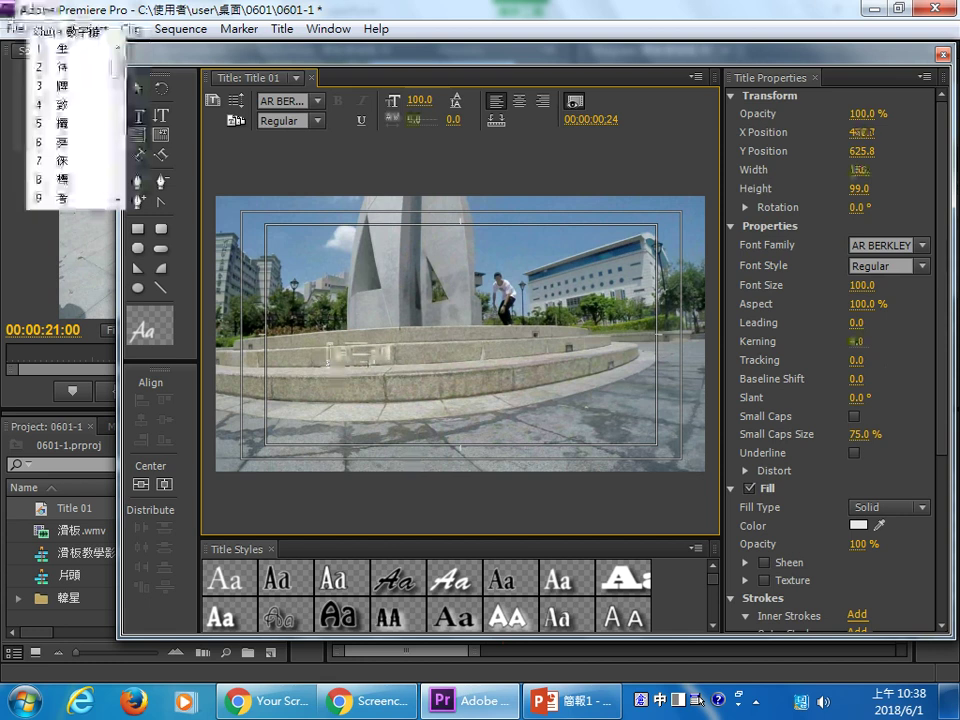
text(第一招)
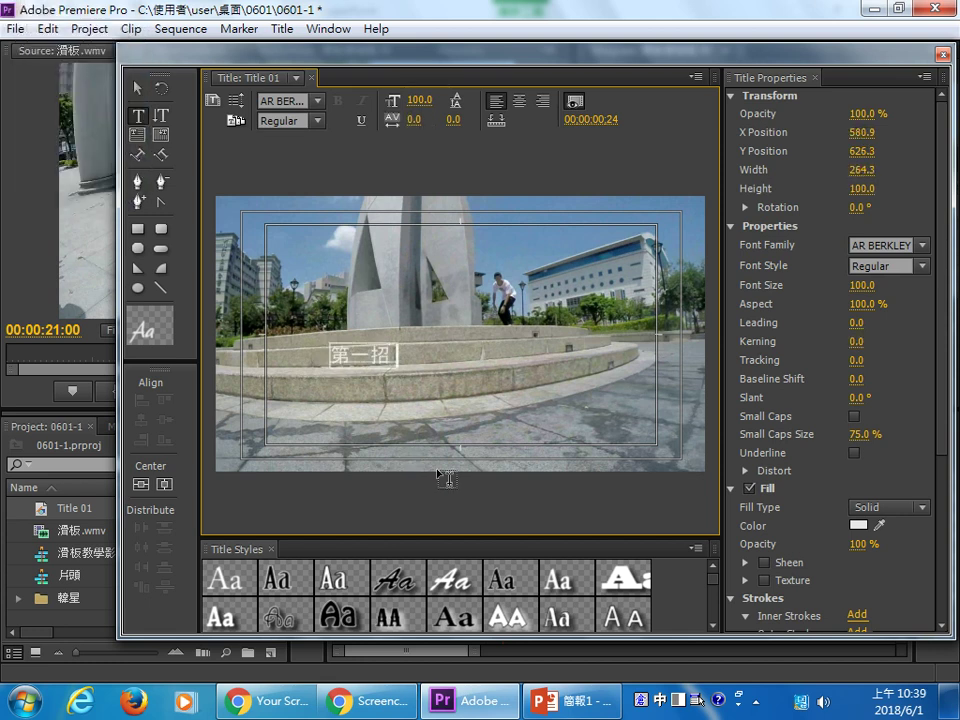
text( 跳)
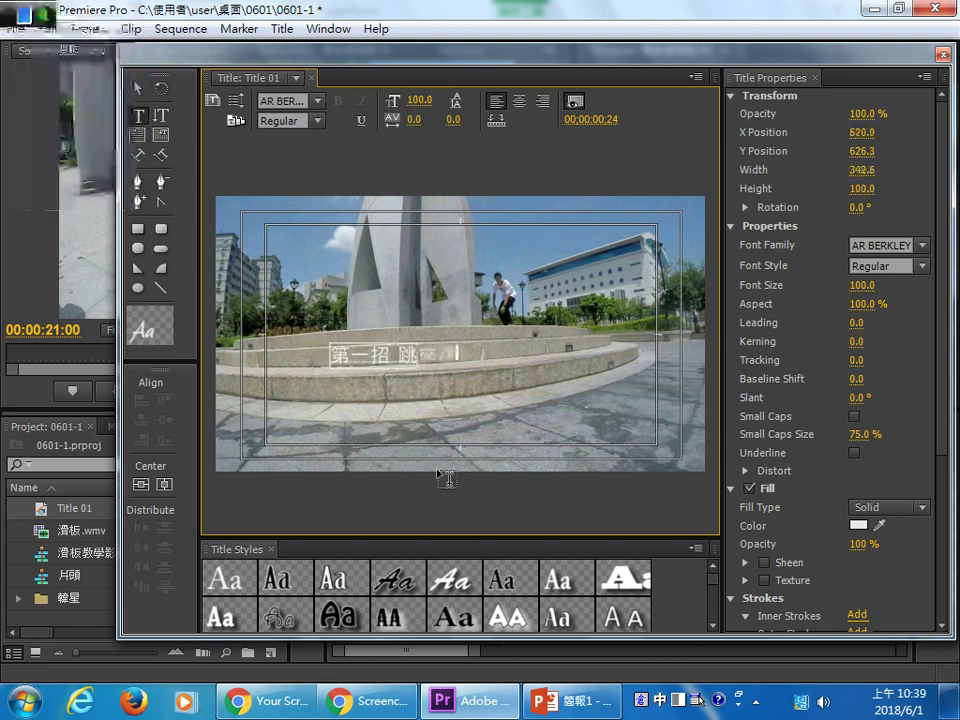
text(來跳去)
key(Return)
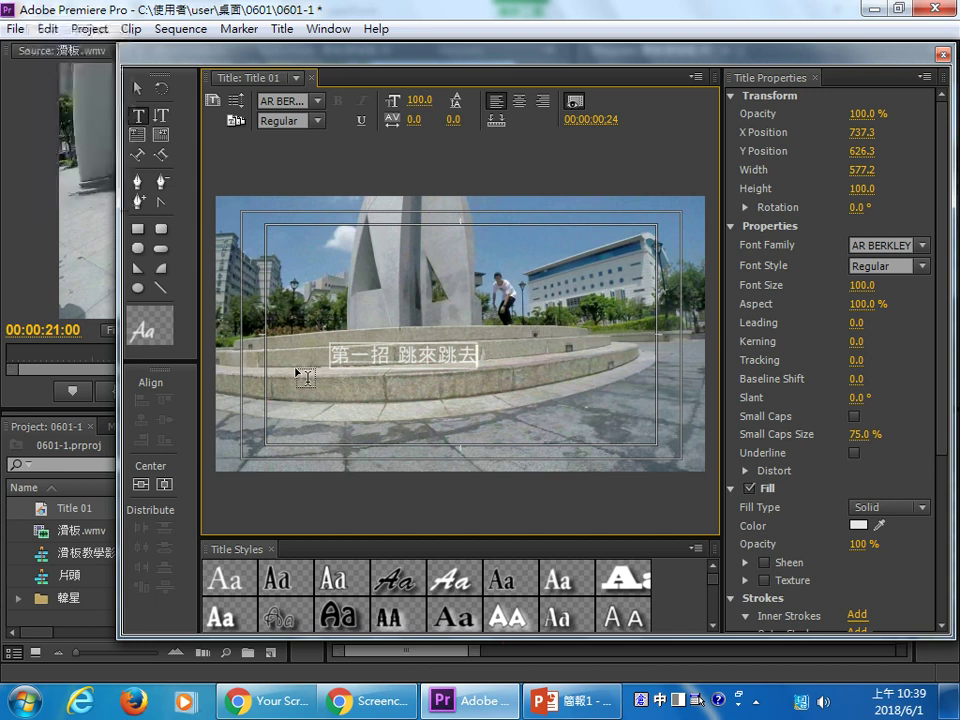
Enlarge the caption to font size 166.1 and place it along the lower left.
click(140, 90)
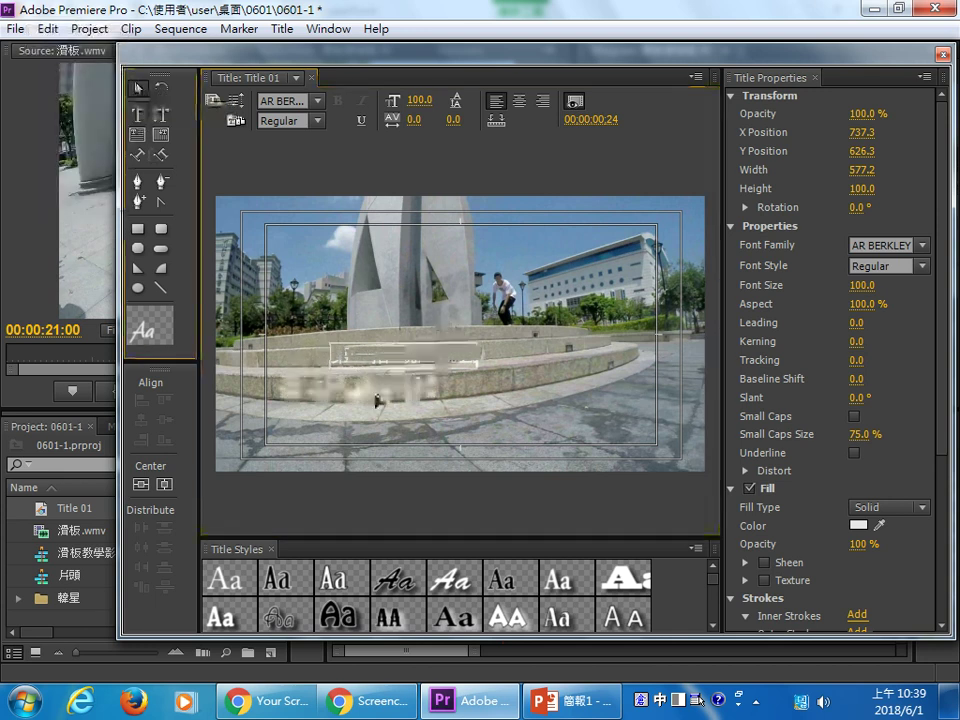
mouse_move(432, 360)
mouse_down()
mouse_move(372, 428)
mouse_move(449, 385)
mouse_move(413, 424)
mouse_up()
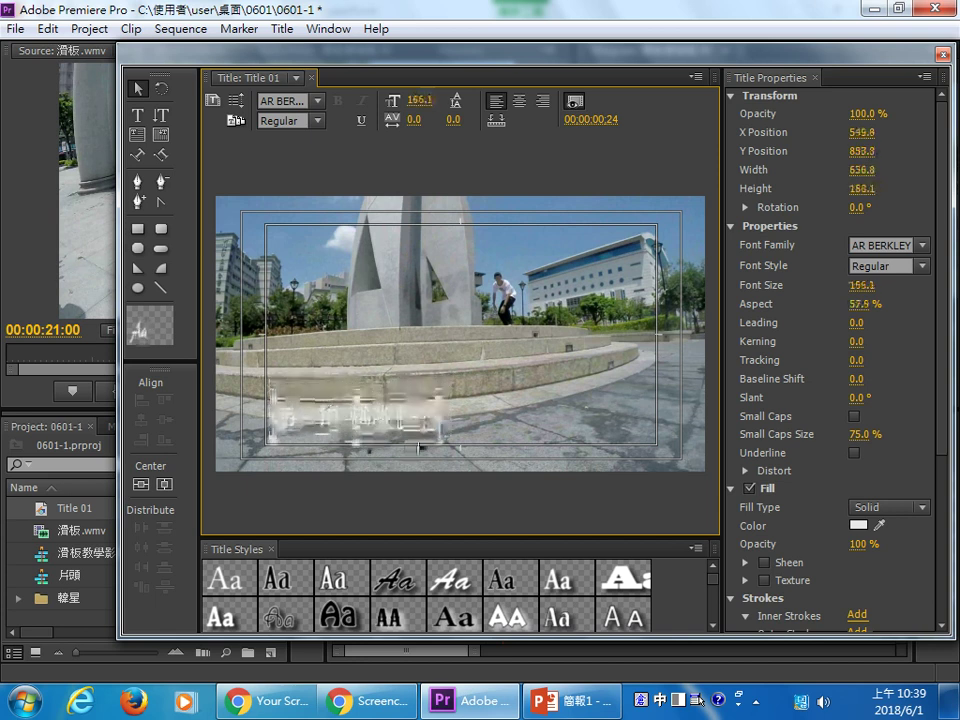
drag(413, 424, 443, 467)
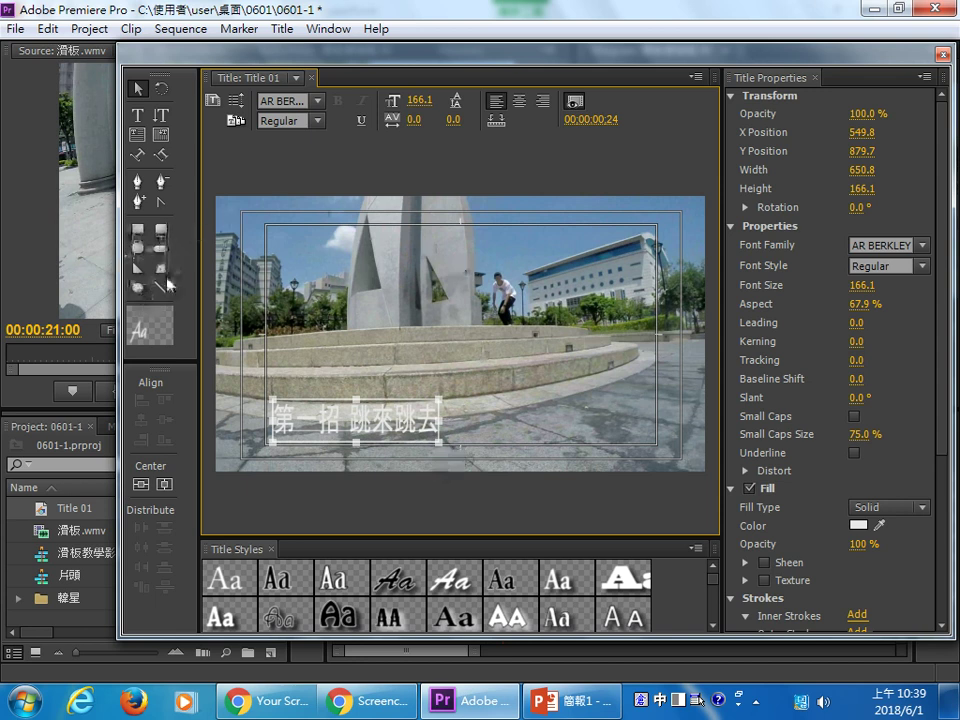
Draw a rectangle and give it a dark blue fill sampled from the footage.
click(140, 234)
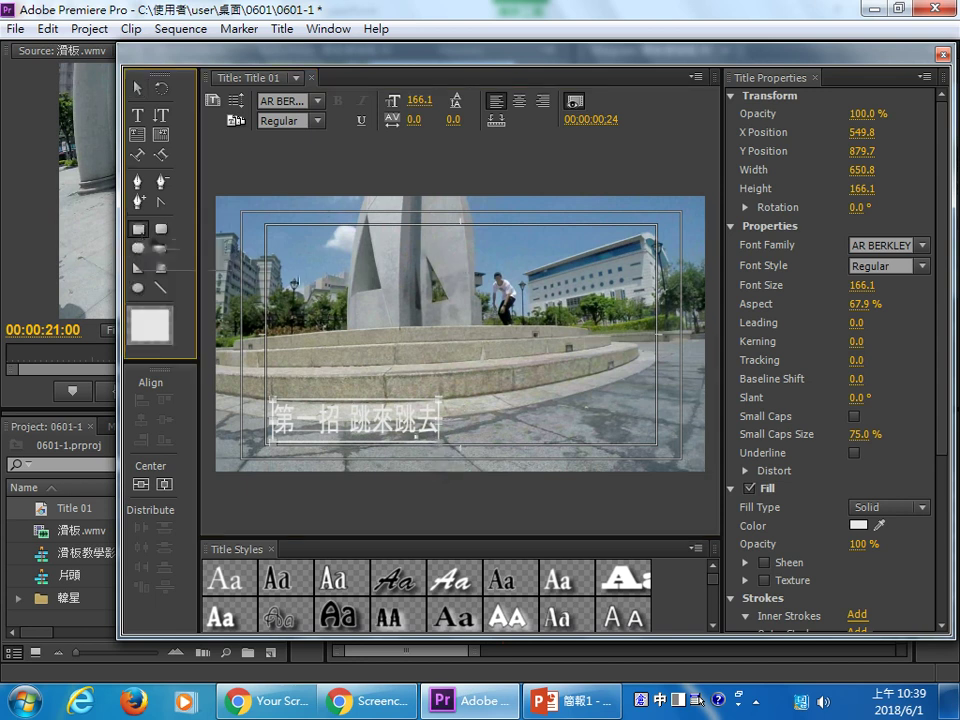
drag(479, 383, 648, 421)
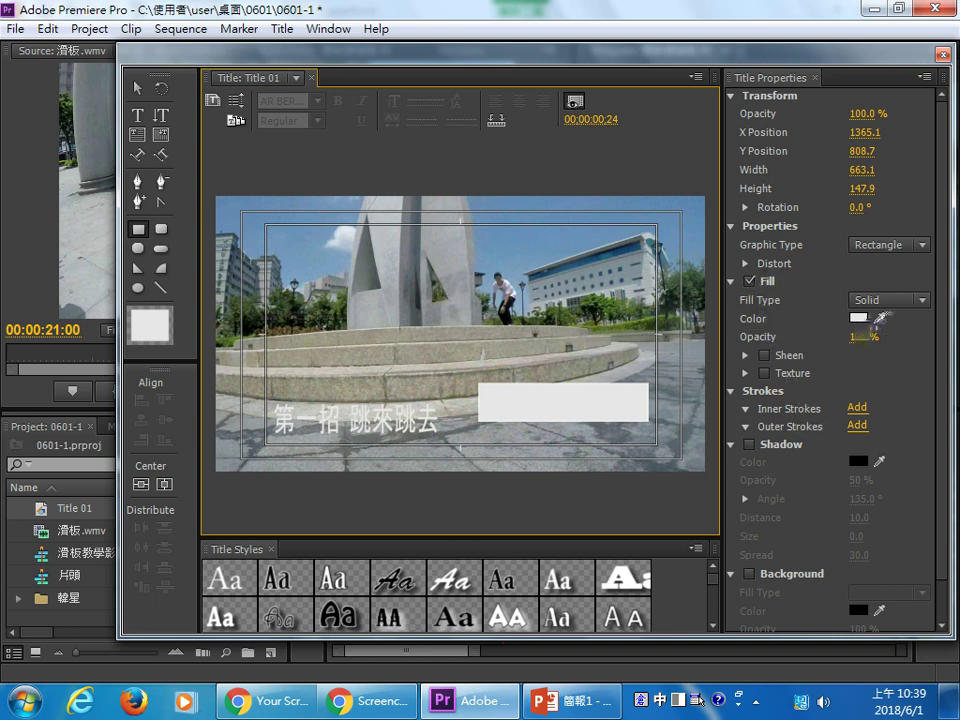
drag(880, 318, 626, 238)
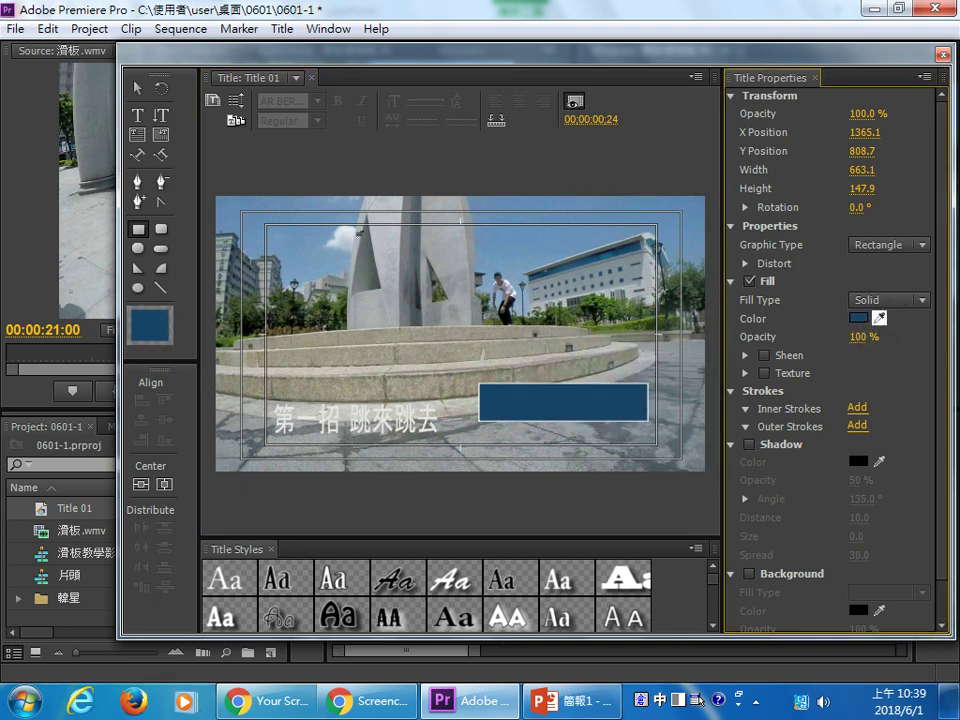
mouse_move(626, 238)
mouse_down()
mouse_move(647, 420)
mouse_move(655, 377)
mouse_up()
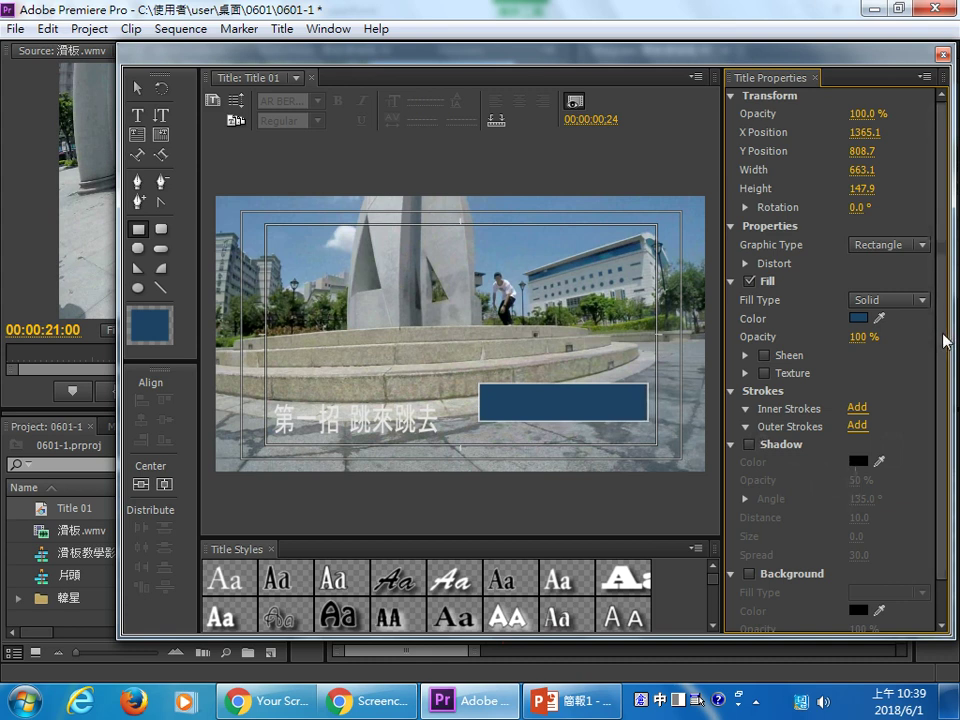
Leave the rectangle without a drop shadow and move it left under the caption.
scroll(945, 390, down, 1)
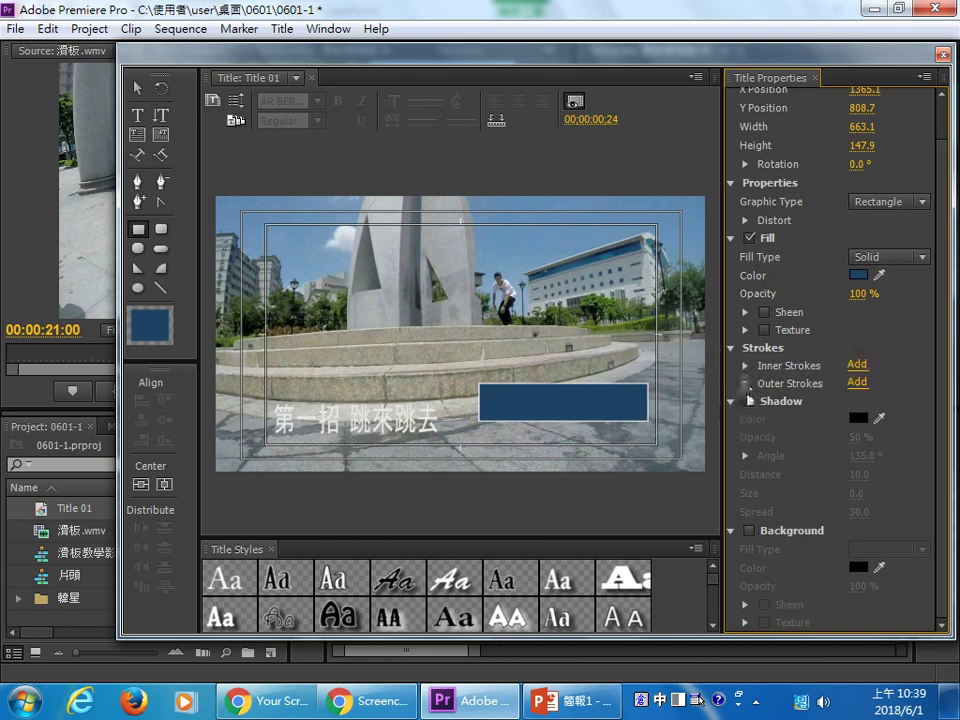
click(749, 401)
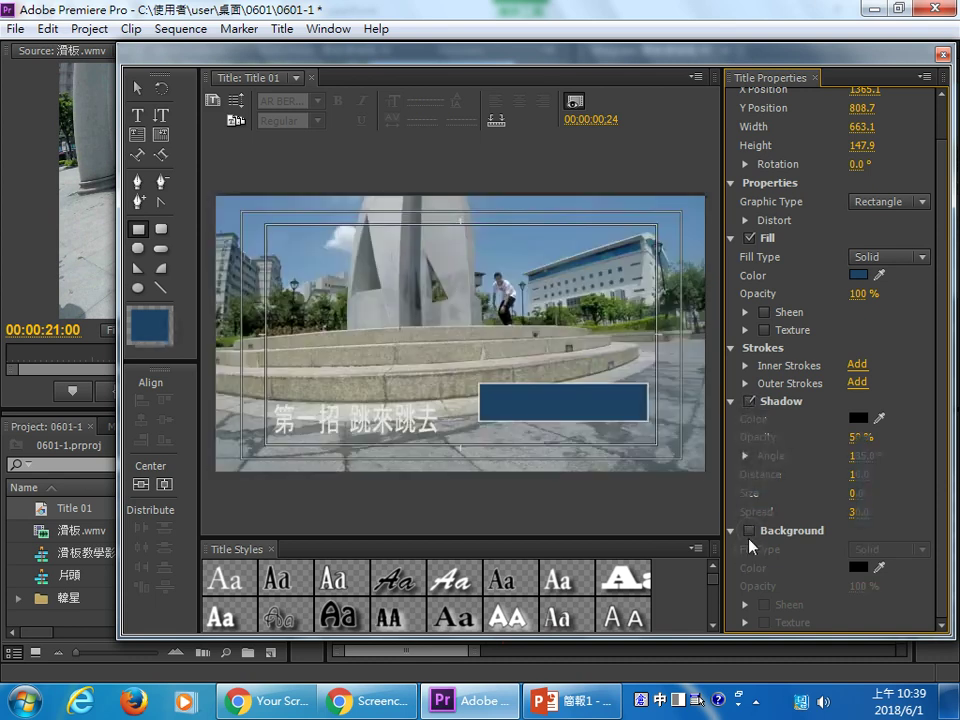
click(749, 401)
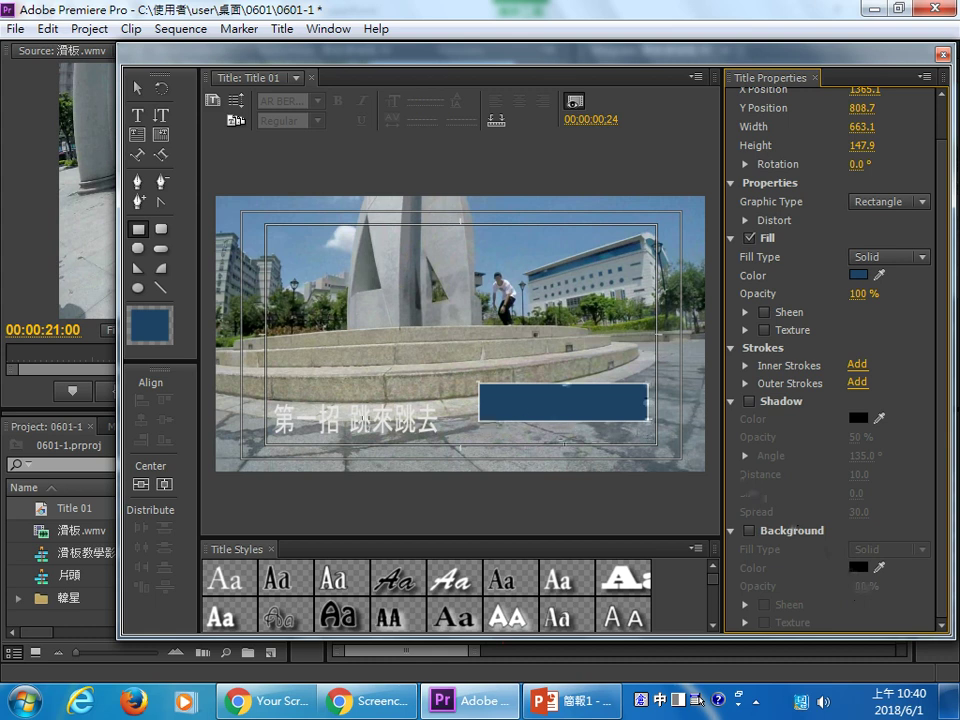
click(138, 88)
mouse_move(546, 413)
mouse_down()
mouse_move(425, 405)
mouse_move(460, 387)
mouse_move(436, 440)
mouse_up()
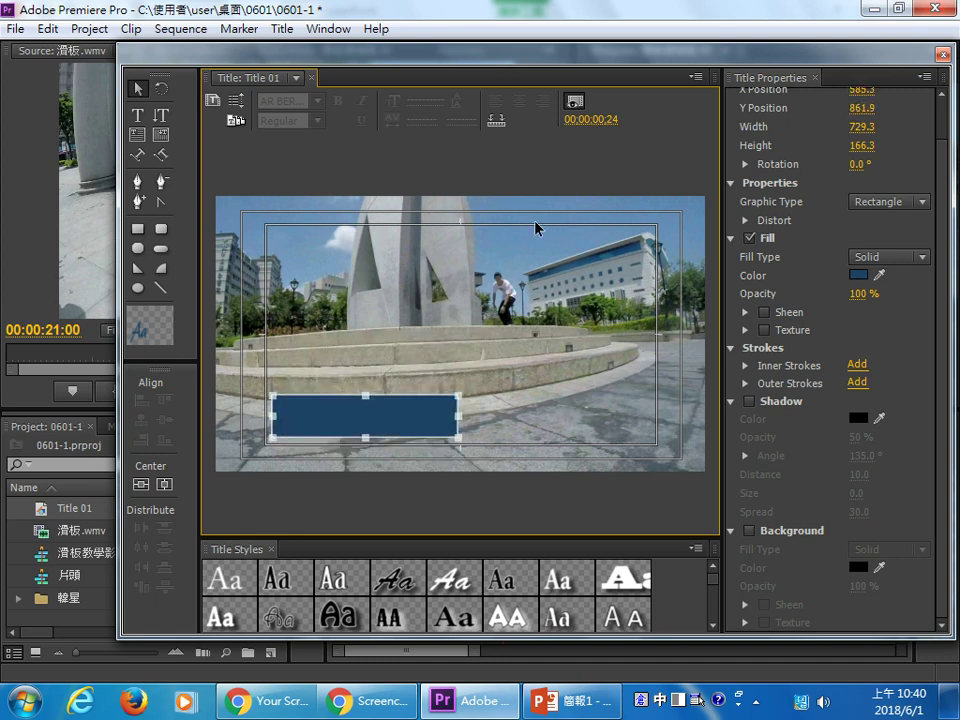
Send the blue rectangle backward behind the caption and nudge it to X 563.3, Y 872.9.
right_click(429, 415)
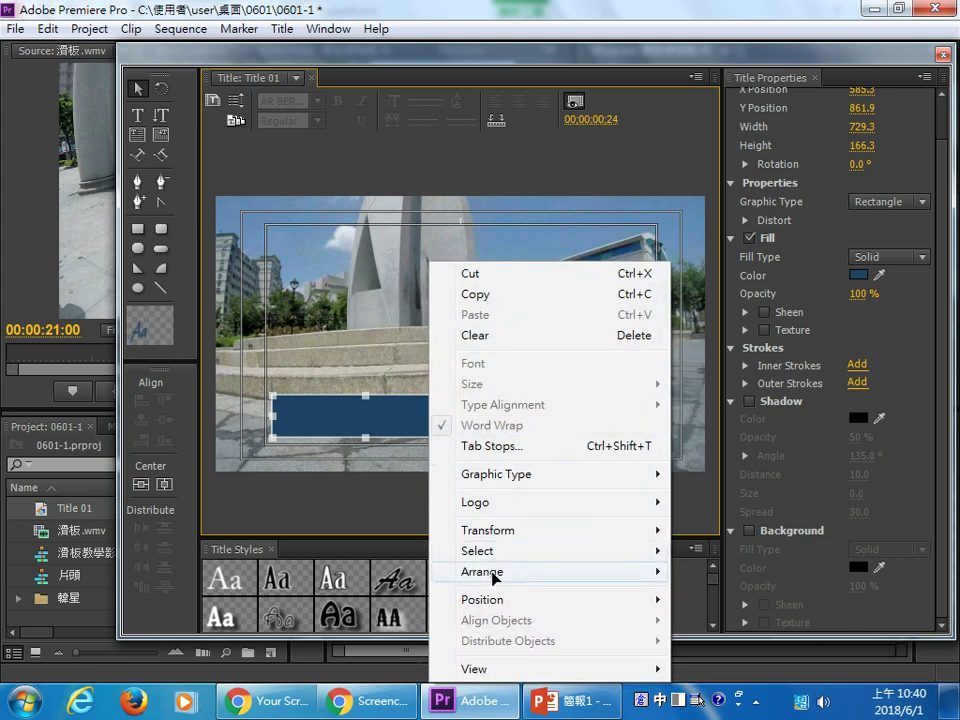
mouse_move(504, 573)
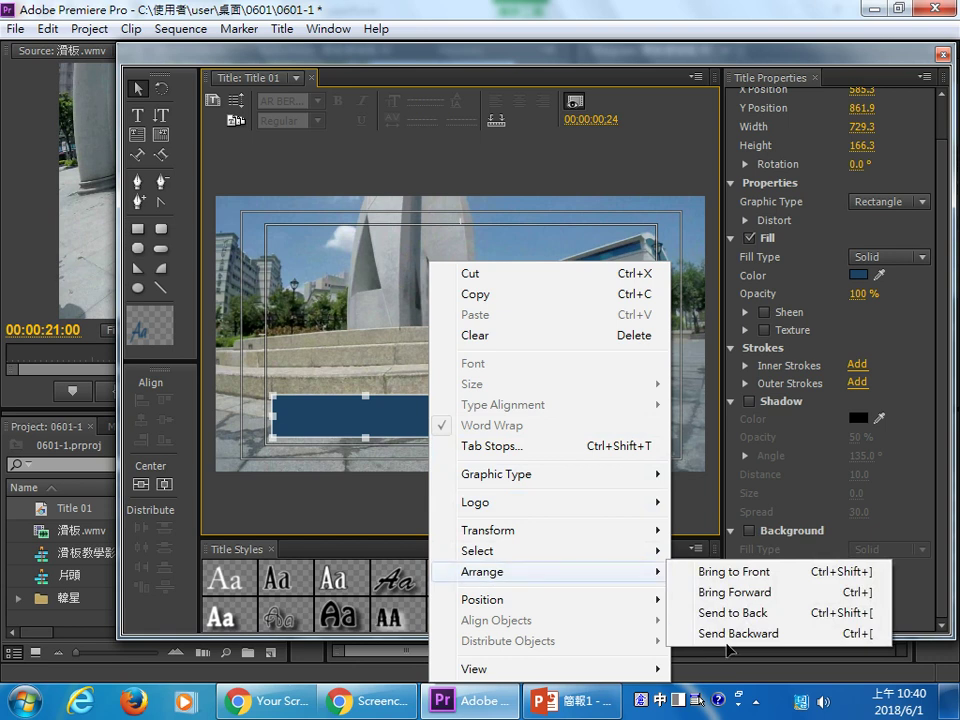
click(736, 635)
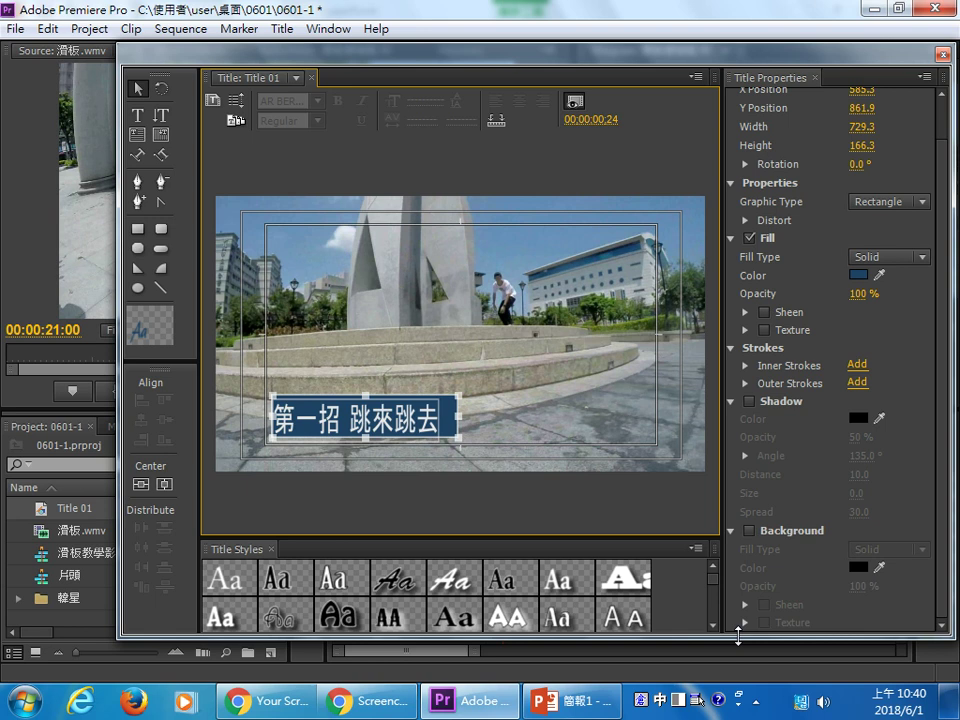
drag(366, 408, 361, 412)
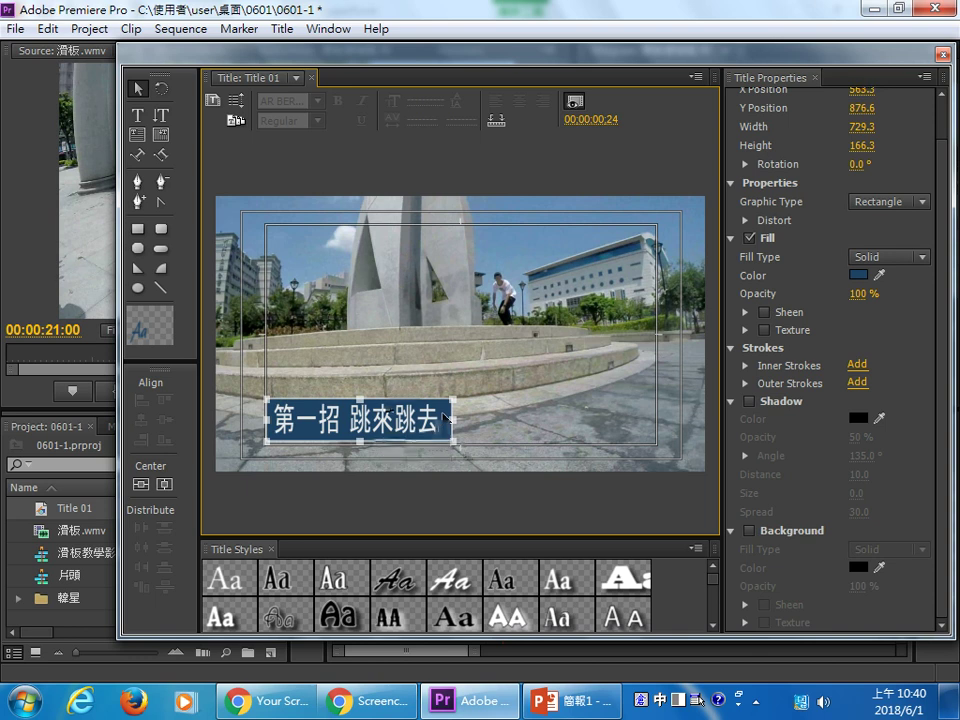
drag(446, 416, 445, 414)
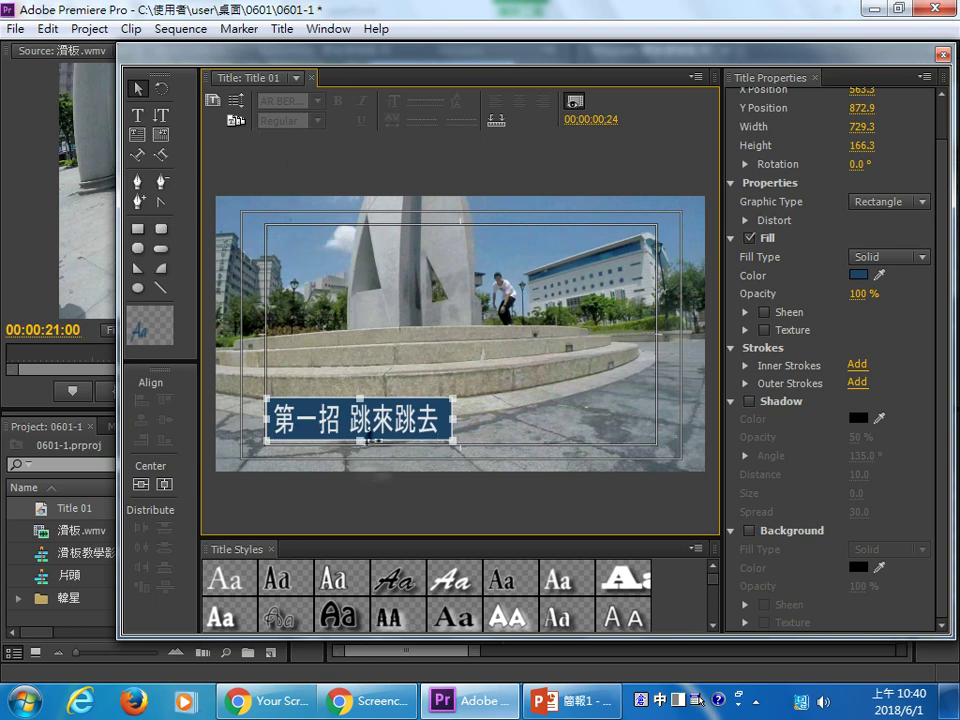
click(363, 430)
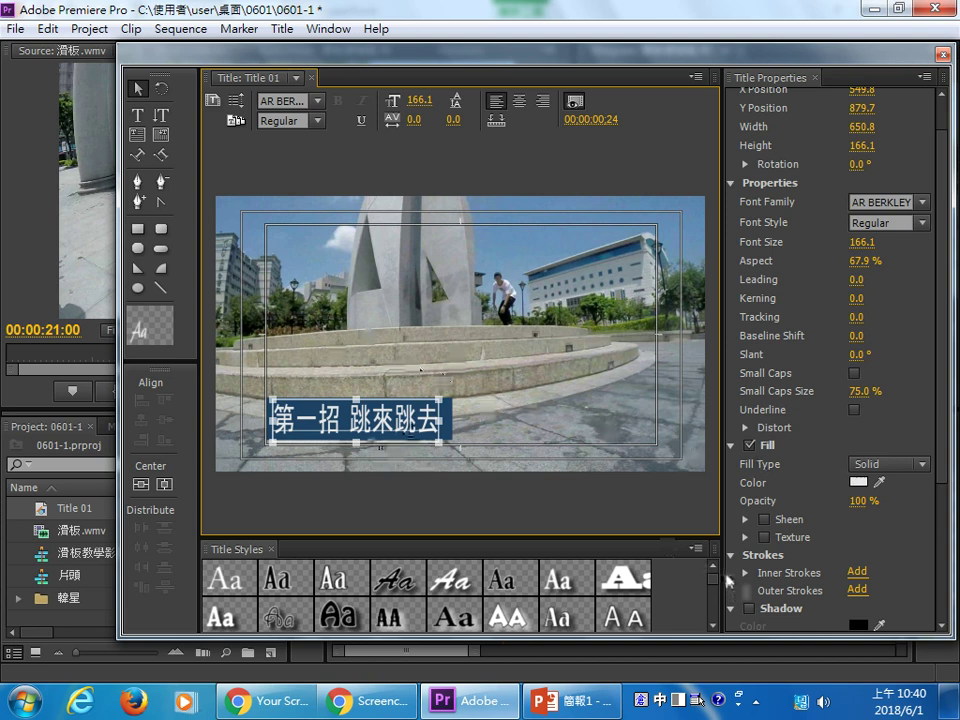
drag(941, 390, 937, 600)
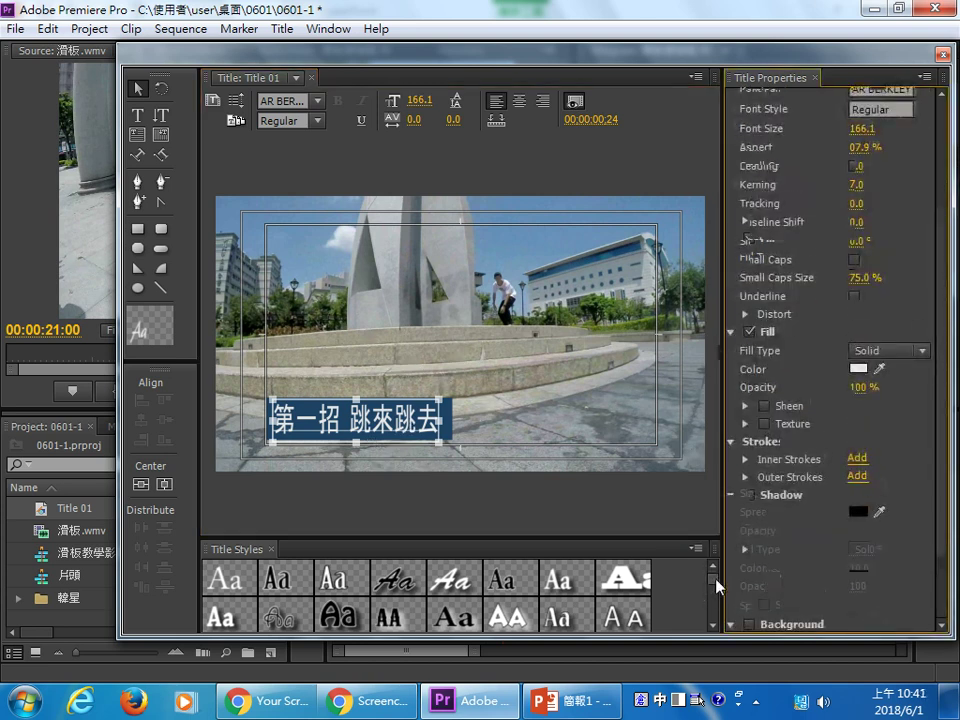
drag(712, 578, 707, 630)
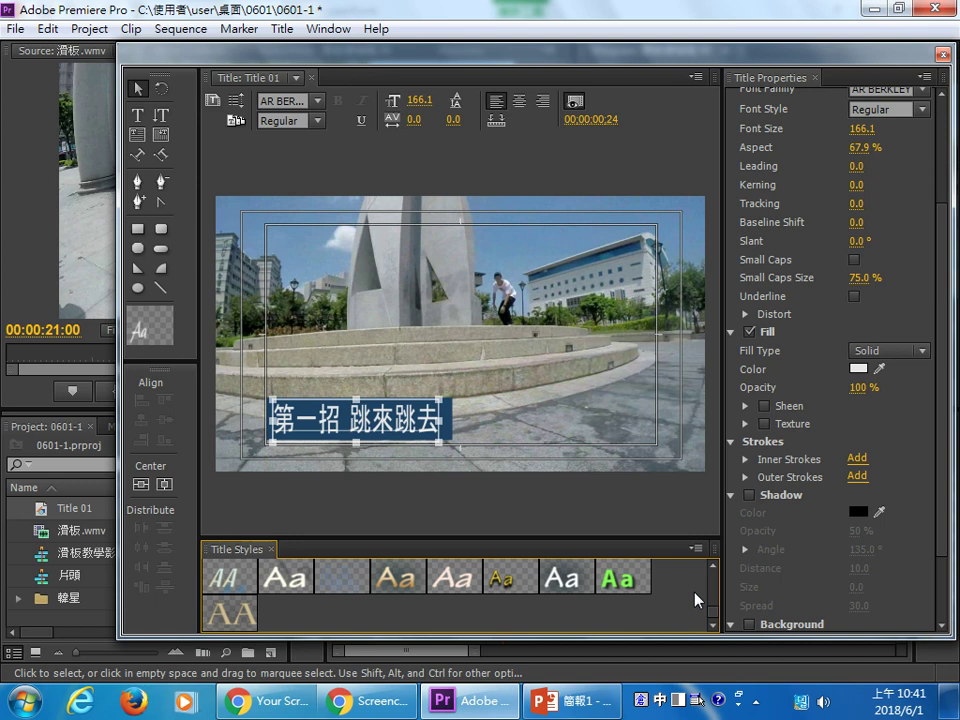
click(942, 55)
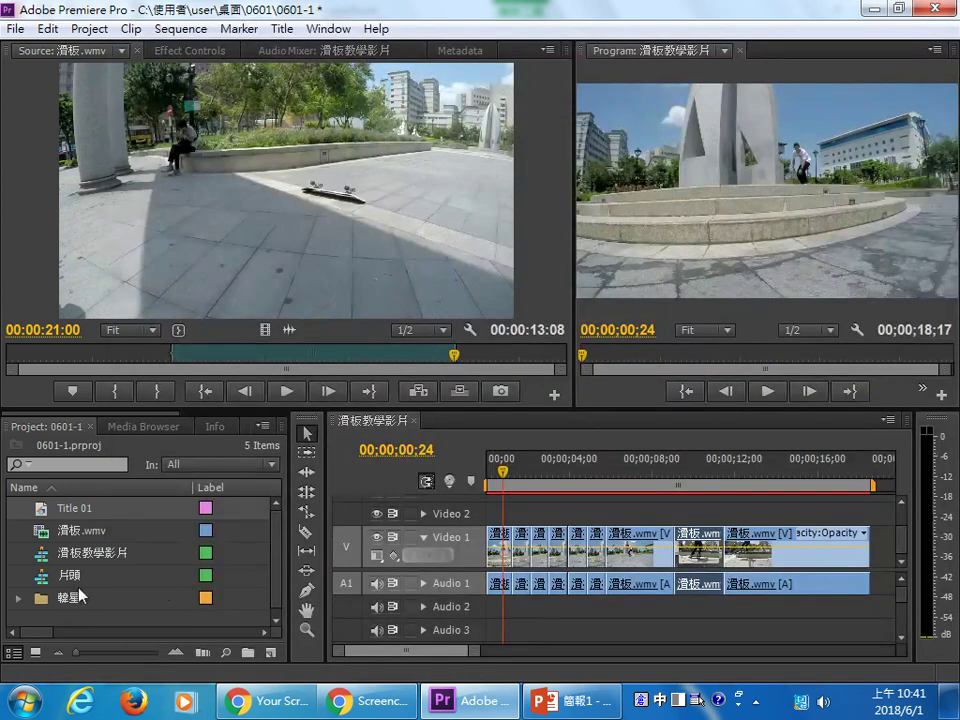
Set the playhead to 00;00;01;07 and drop Title 01 onto Video 2 there.
click(55, 508)
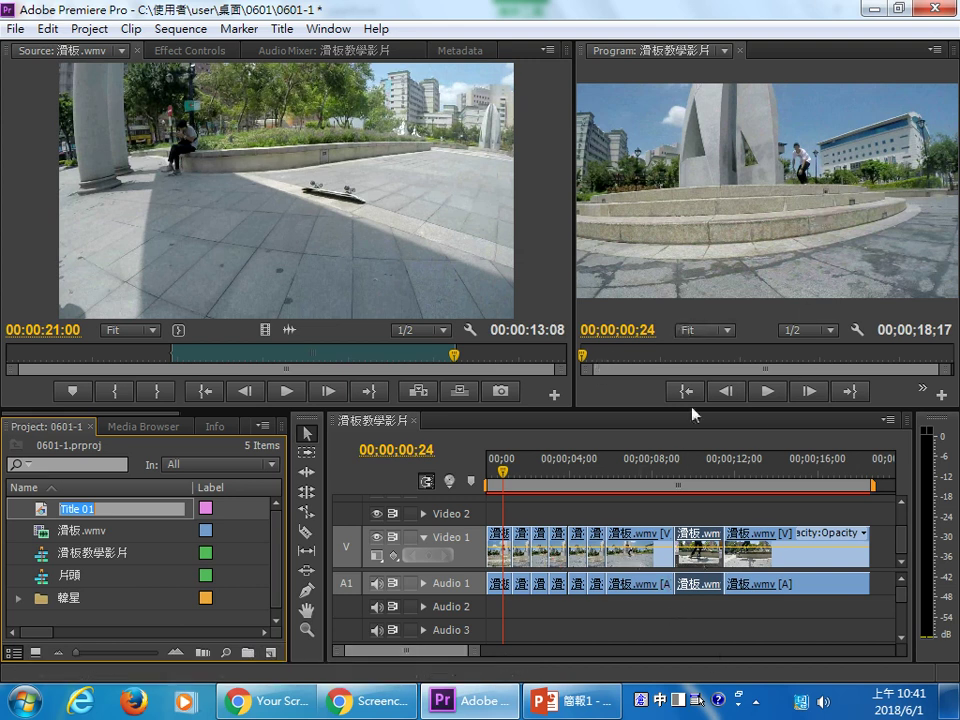
click(768, 392)
click(768, 392)
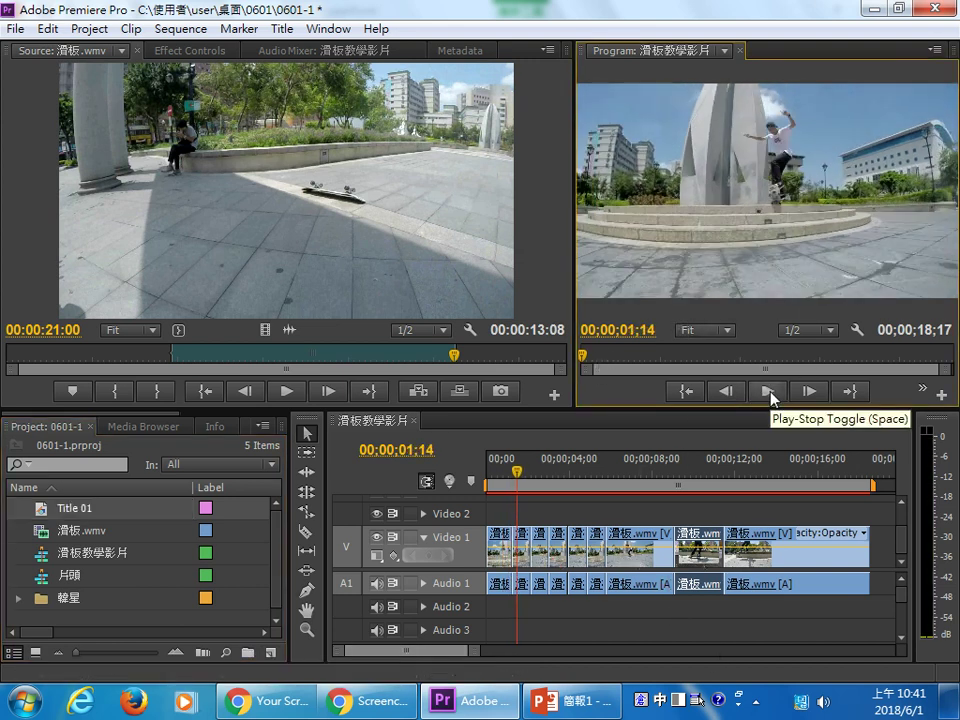
click(728, 391)
click(731, 393)
click(731, 393)
click(731, 393)
click(731, 393)
click(731, 393)
click(731, 393)
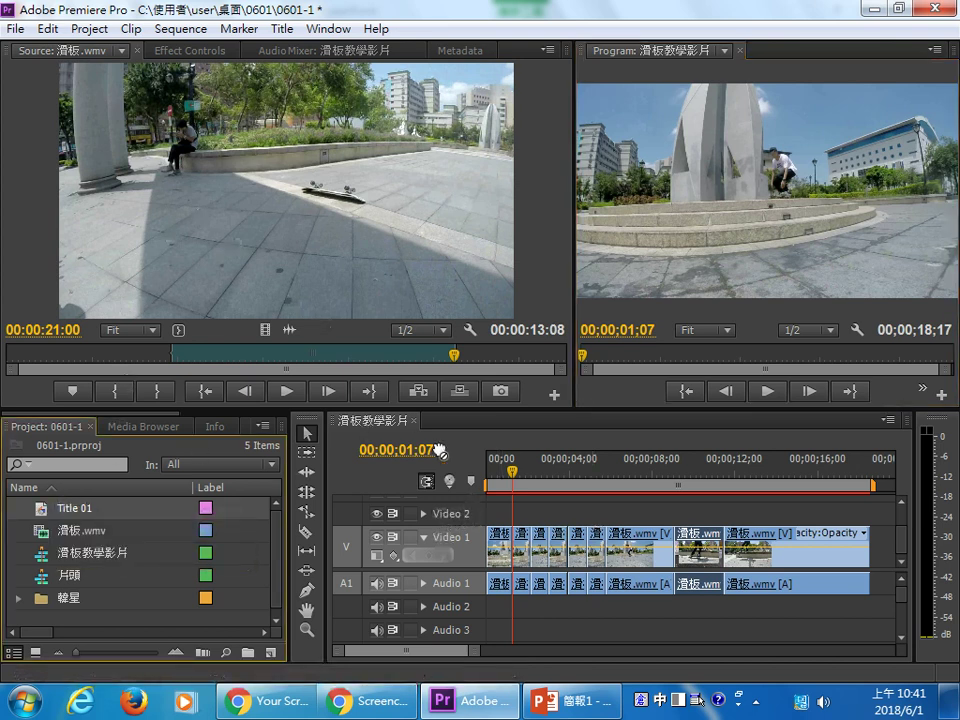
drag(417, 440, 514, 514)
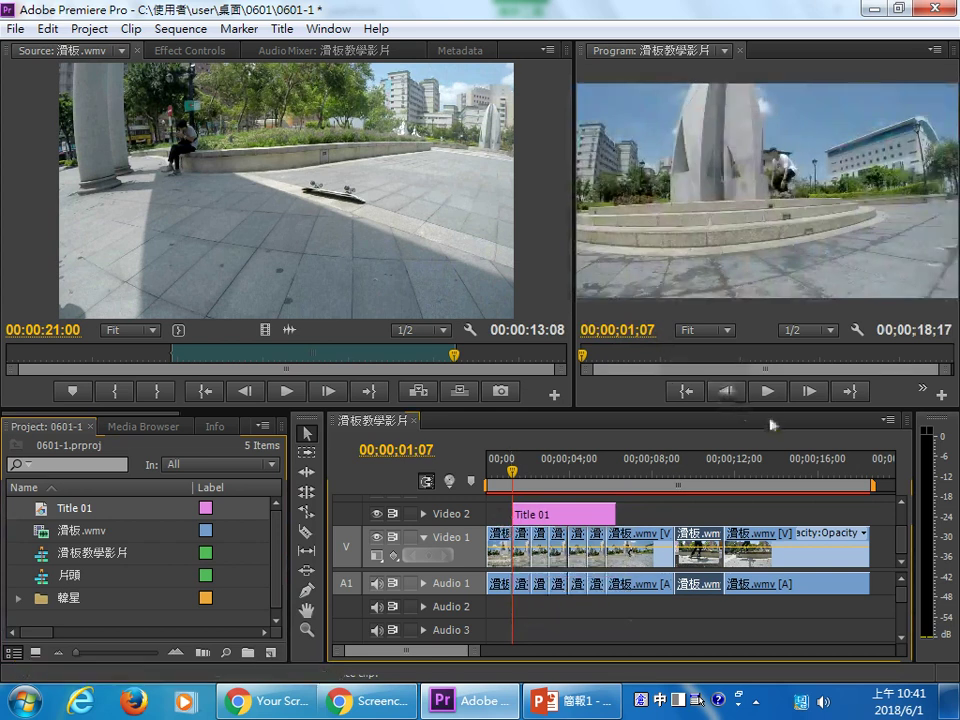
Preview the title, then trim Title 01's end to finish just before 00;00;06;00.
click(767, 391)
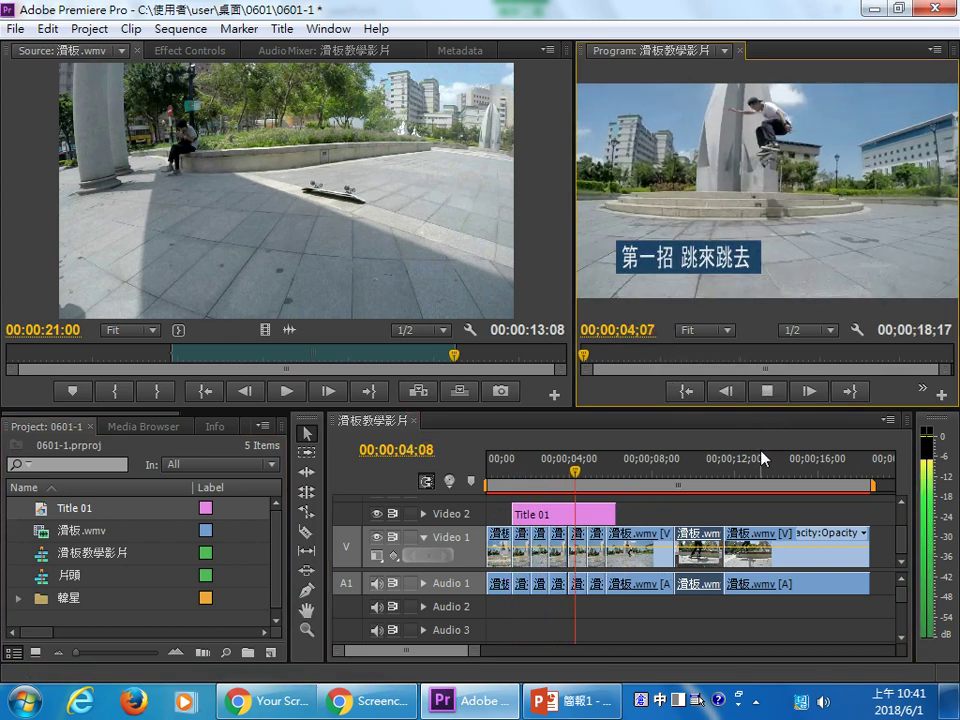
click(766, 394)
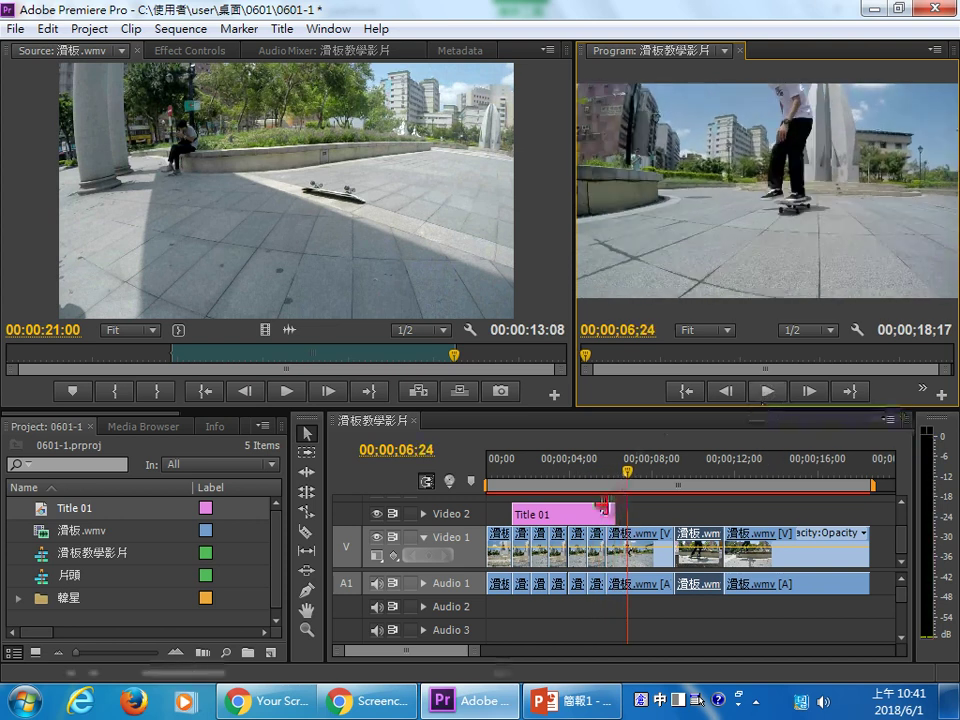
mouse_move(603, 510)
mouse_down()
mouse_move(582, 507)
mouse_move(612, 505)
mouse_up()
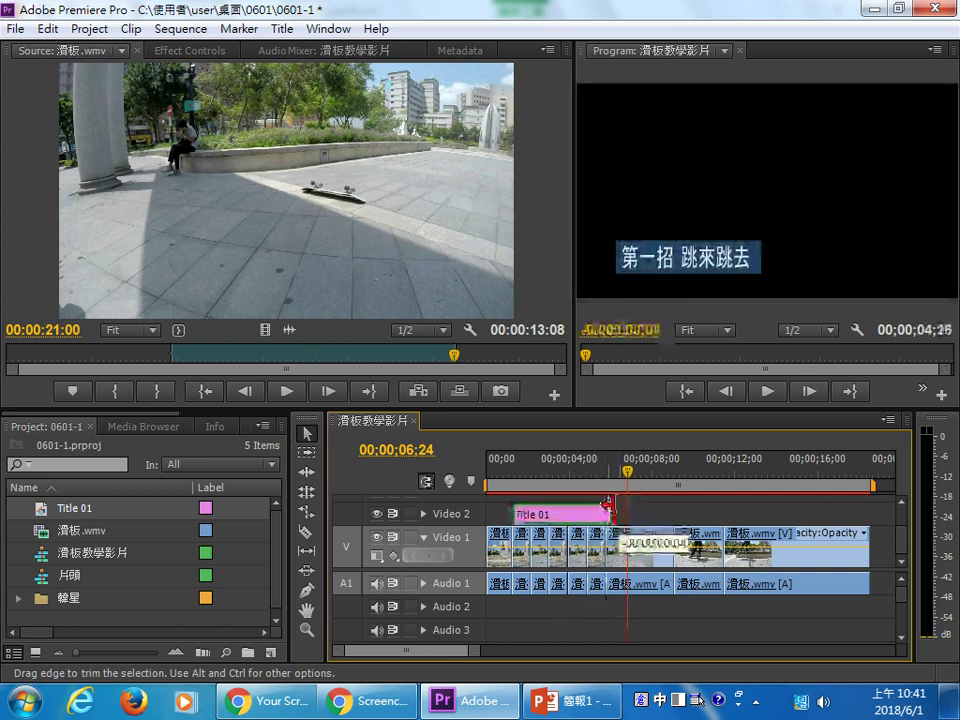
drag(612, 505, 601, 507)
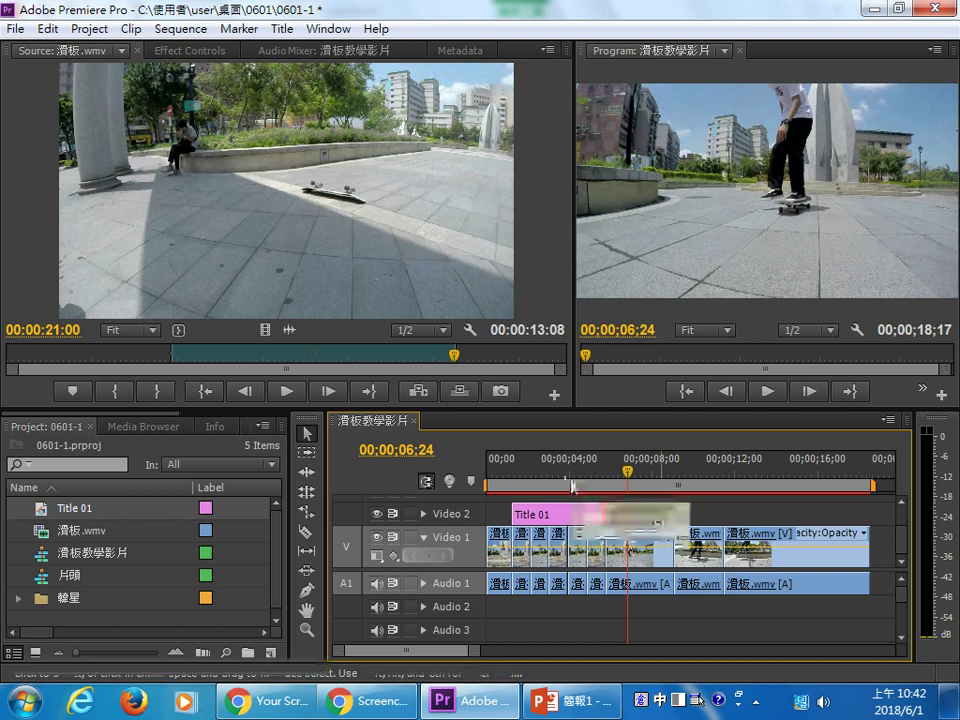
Copy Title 01, paste-insert it at 00;00;08;28, then undo twice to restore the 18;17 ending.
click(551, 524)
right_click(551, 524)
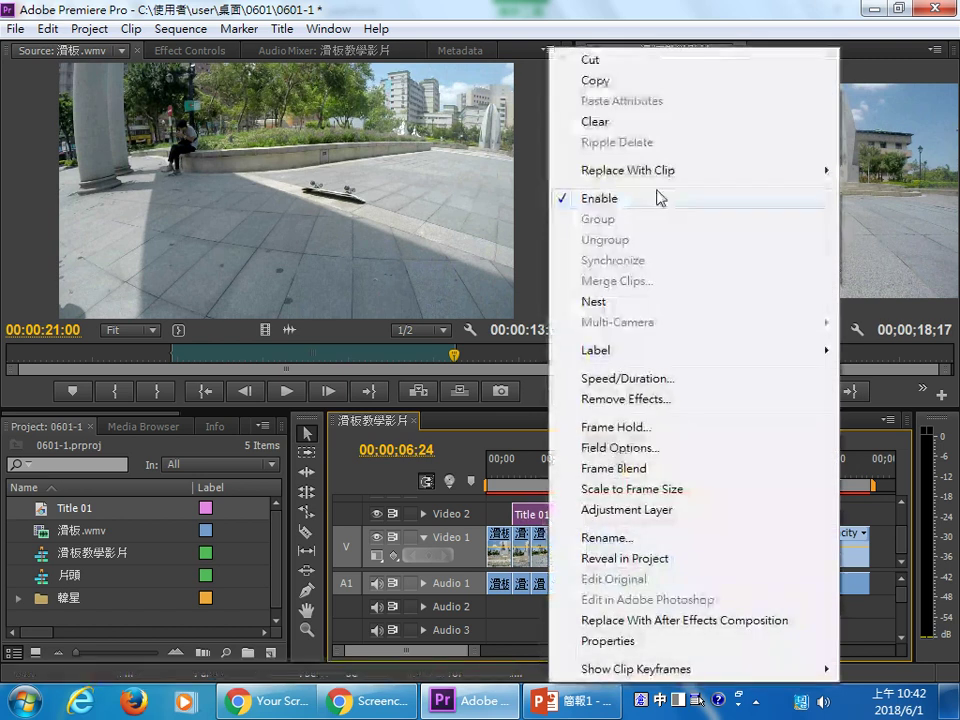
click(612, 88)
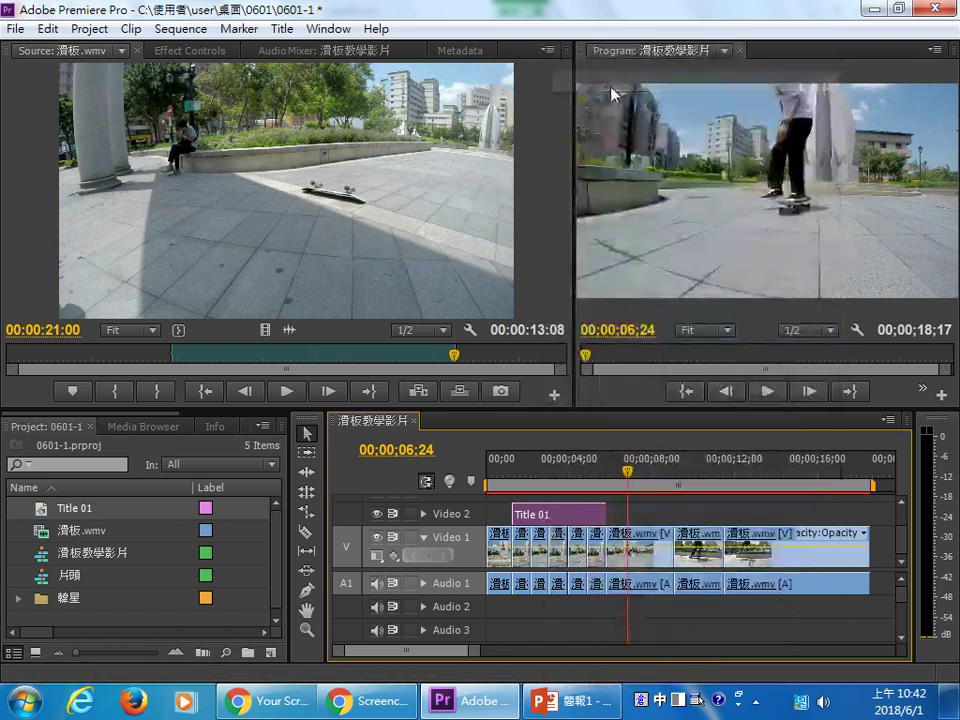
drag(666, 466, 671, 466)
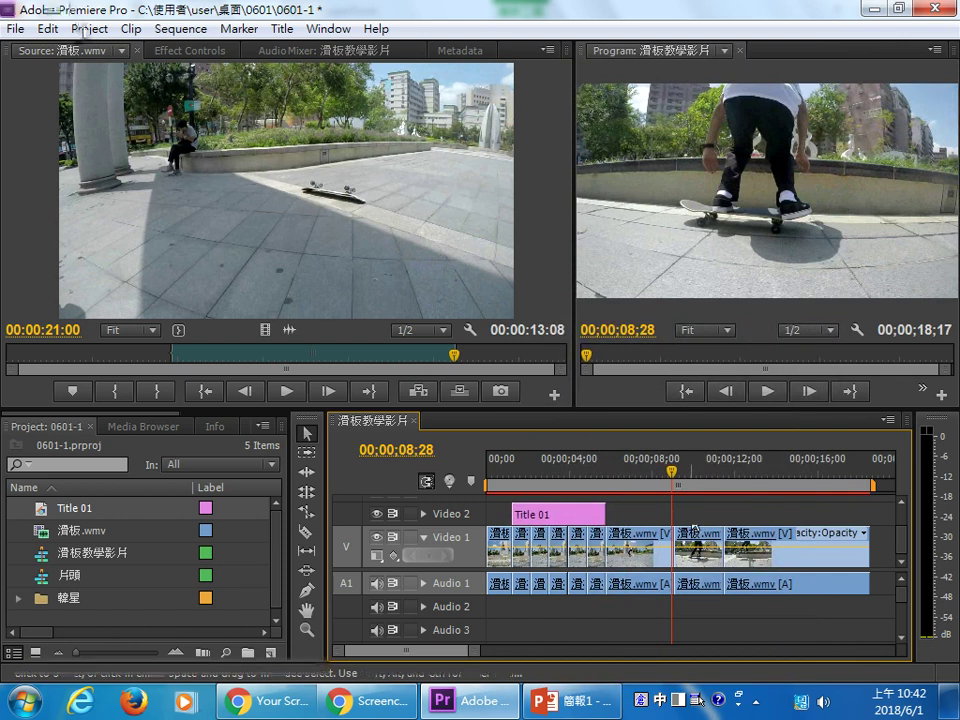
click(47, 28)
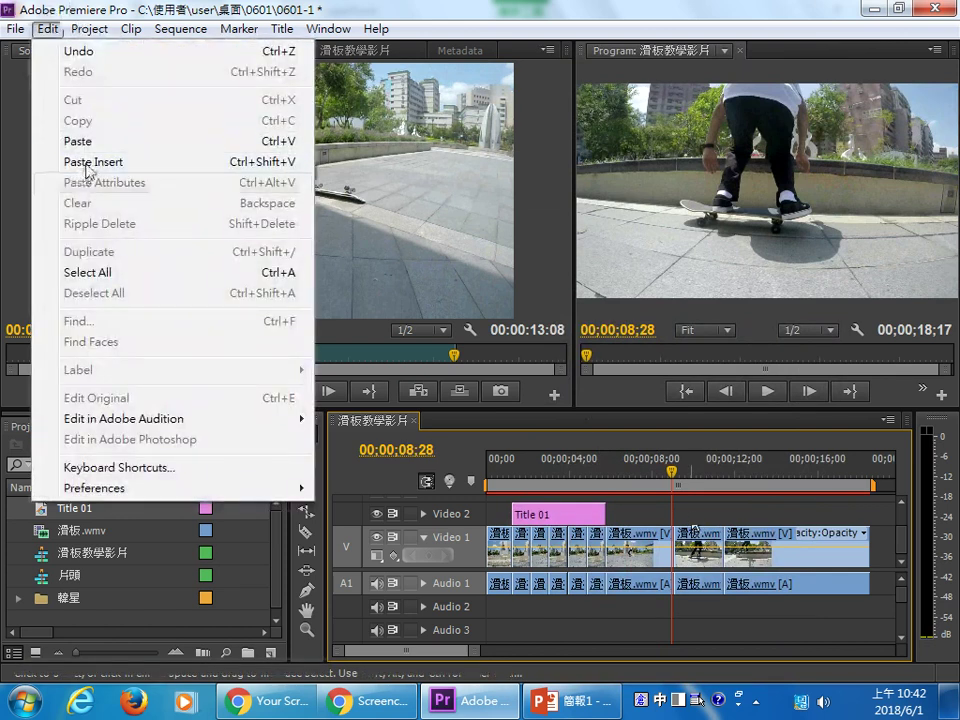
click(82, 163)
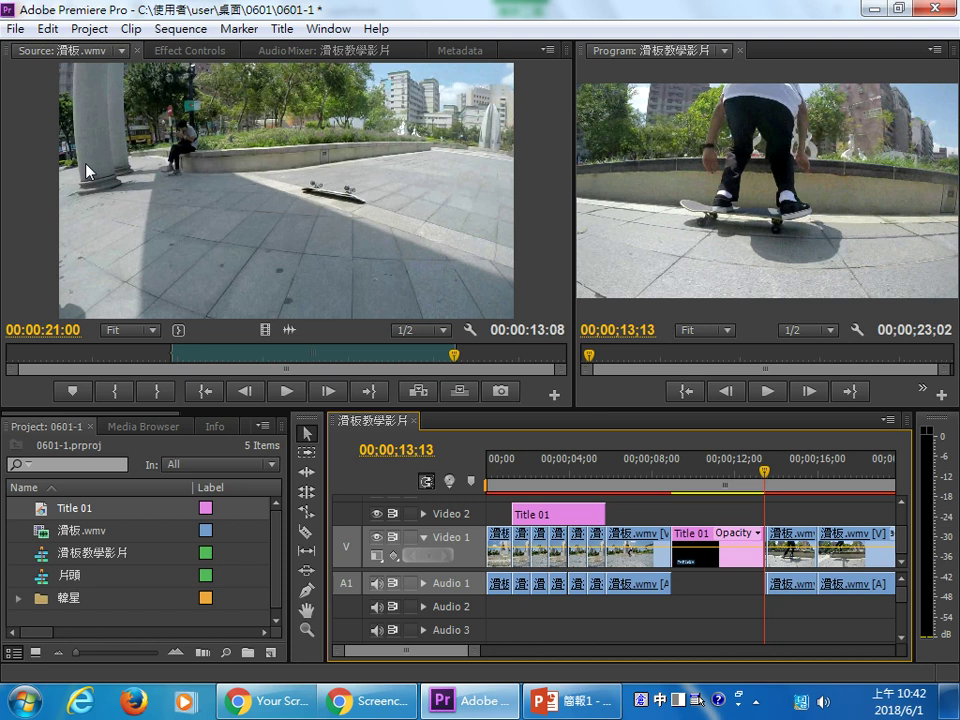
key(ctrl+z)
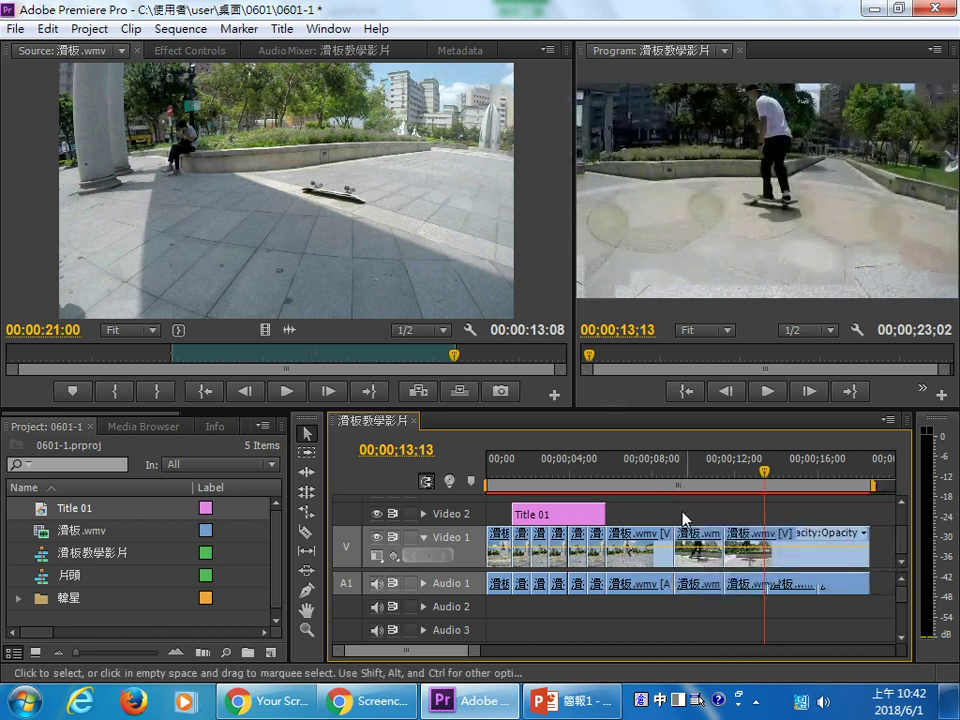
key(ctrl+z)
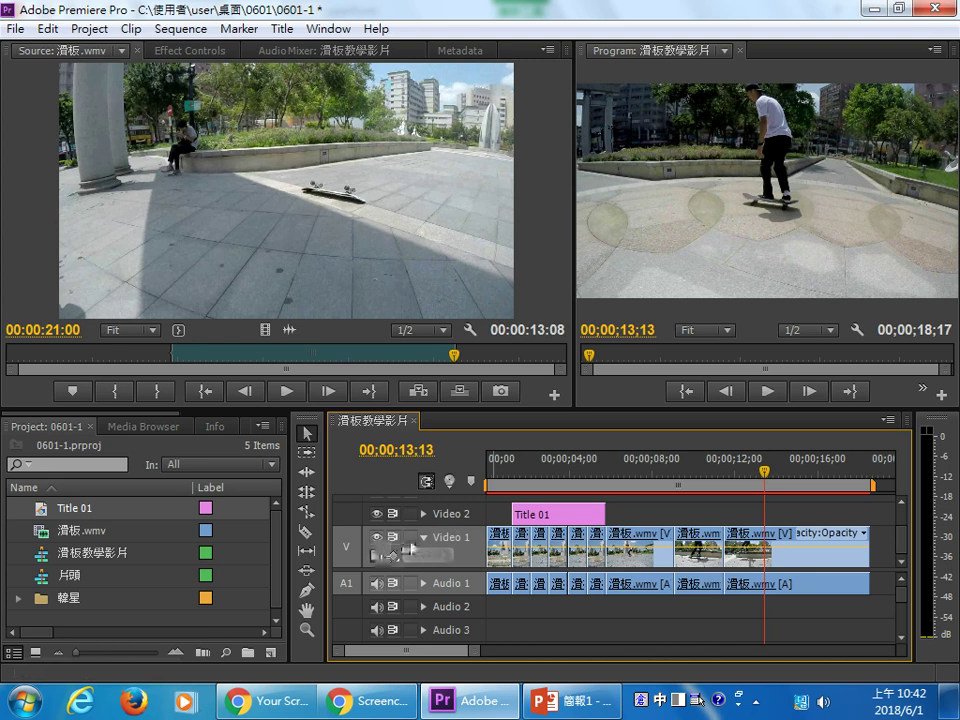
Lock Video 1 and try pasting the title at 00;00;08;28, then undo that insert.
click(411, 538)
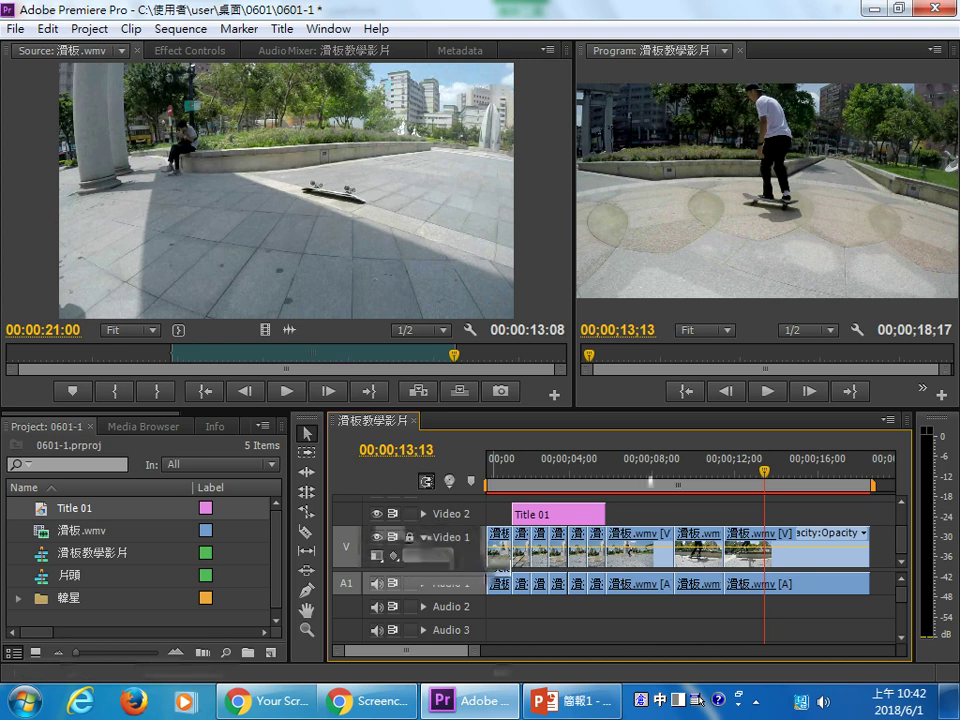
click(671, 466)
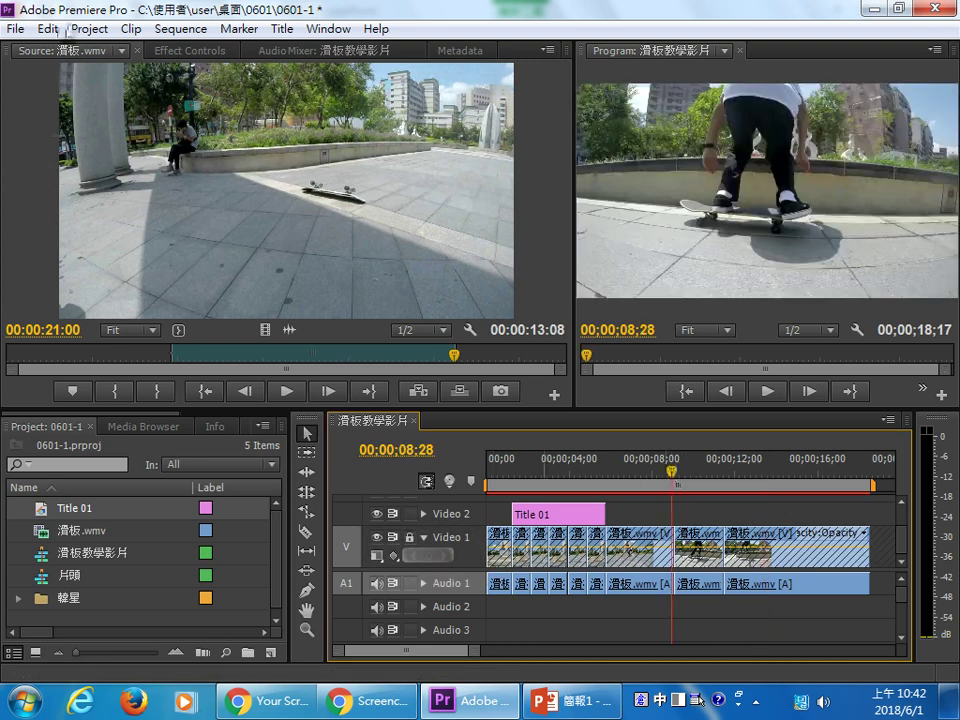
click(47, 29)
click(140, 159)
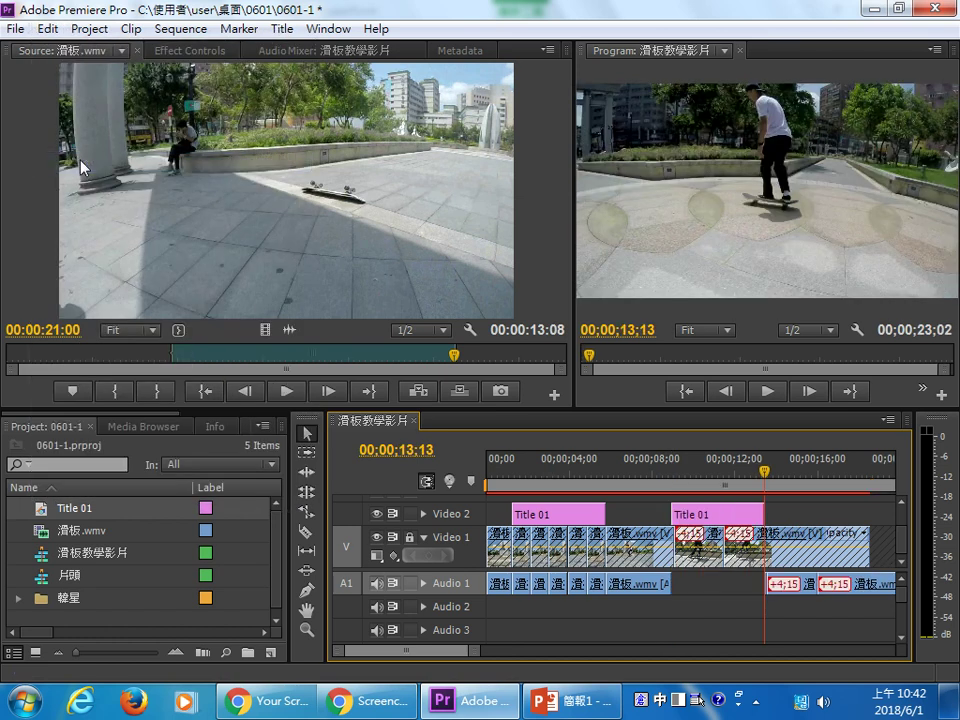
key(ctrl+z)
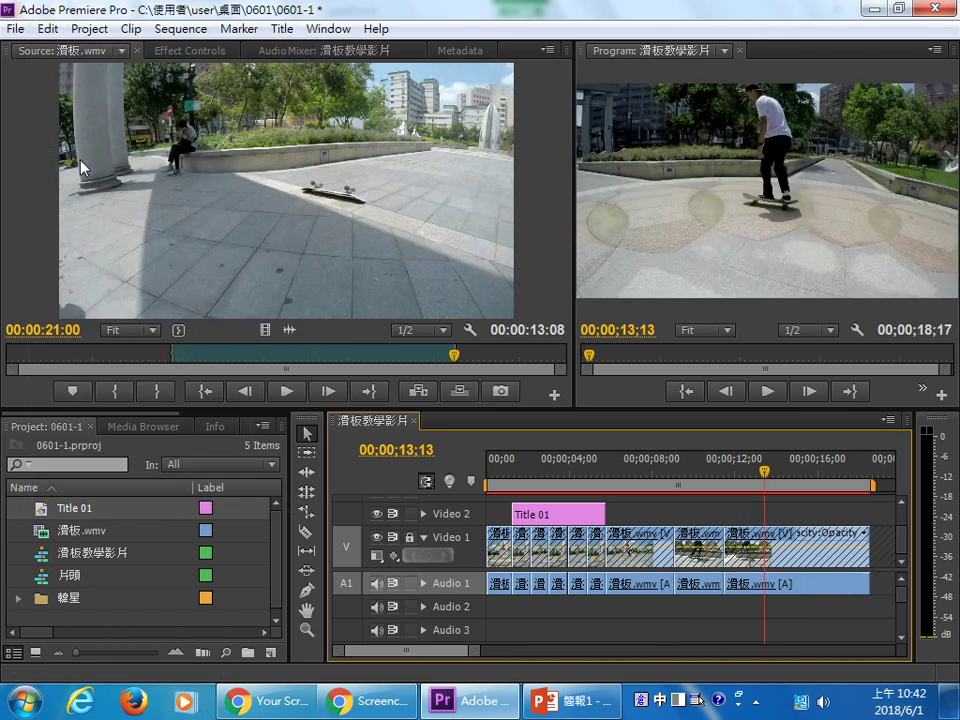
Lock Audio 1, paste-insert the Title 01 copy on Video 2 at 00;00;08;20, and preview it.
click(408, 585)
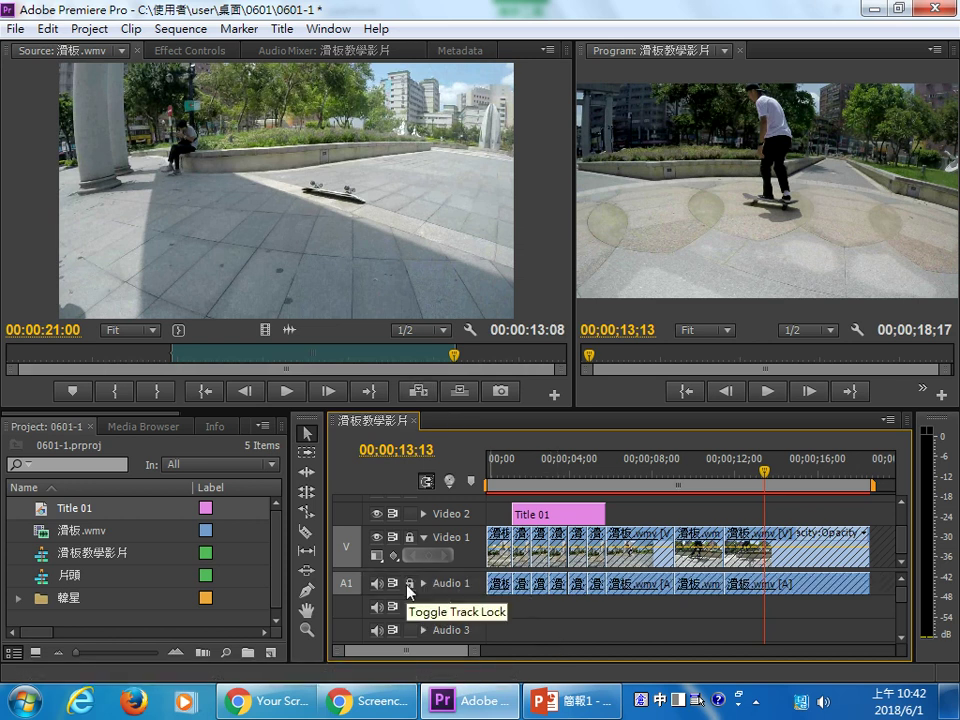
click(666, 470)
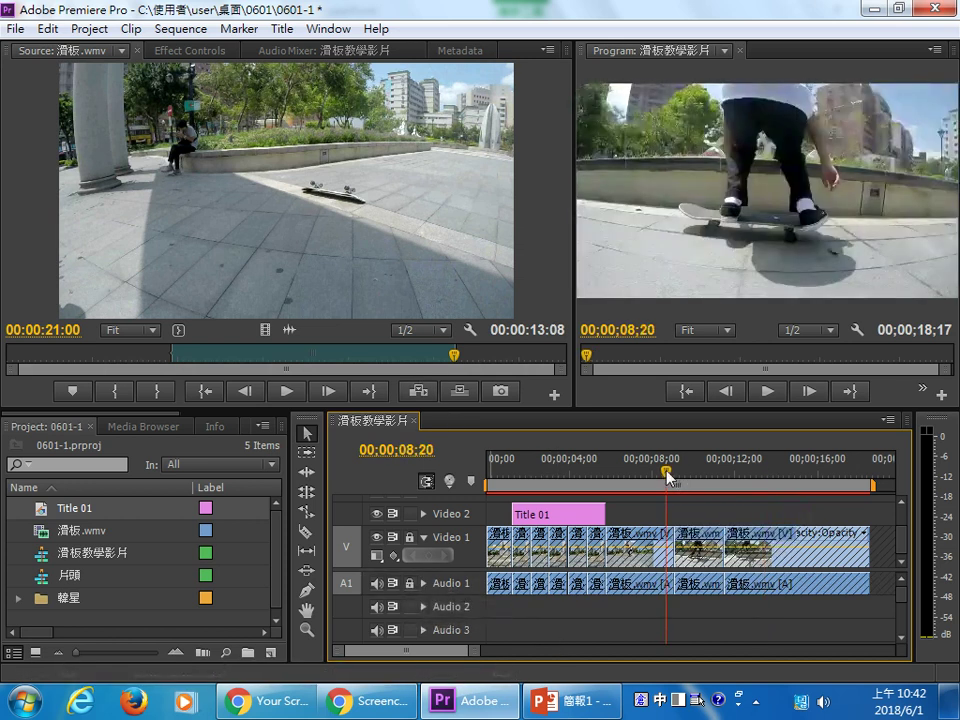
click(48, 28)
click(70, 158)
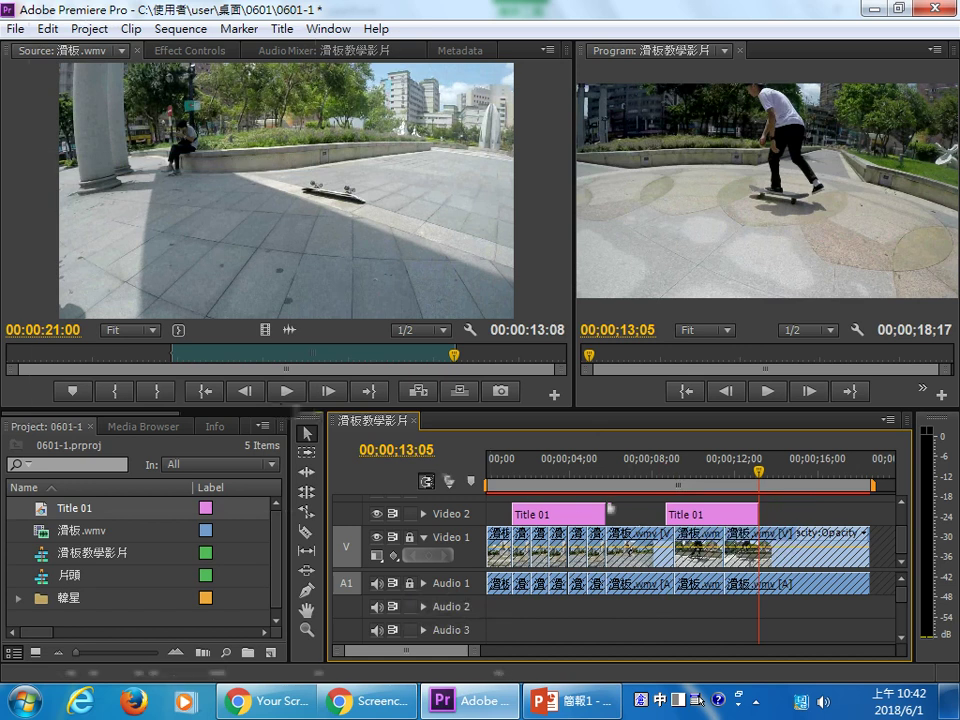
click(648, 470)
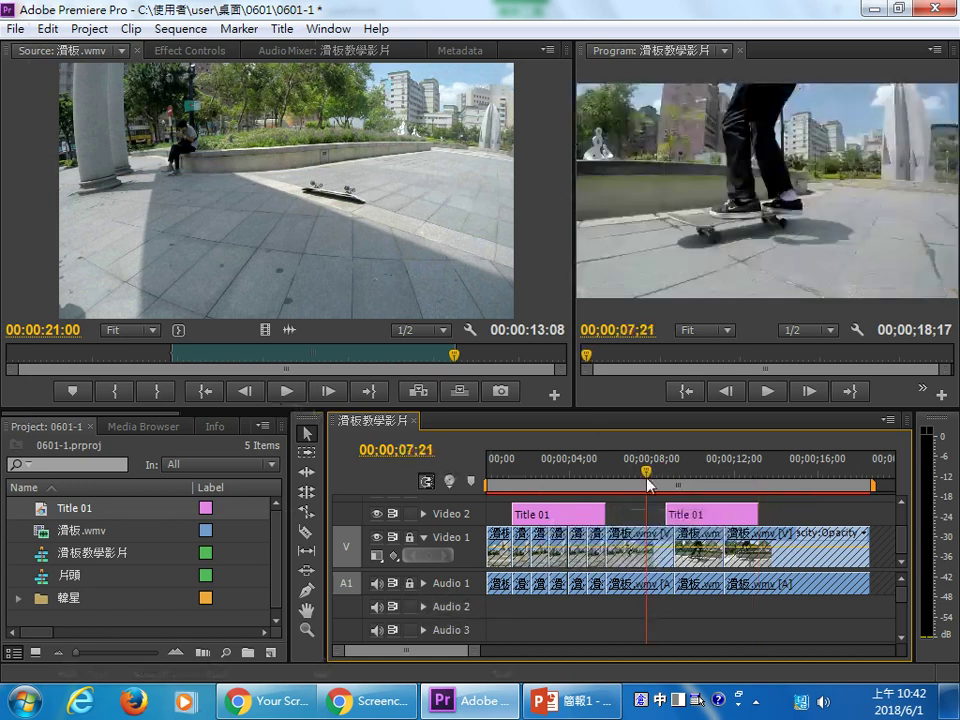
click(768, 391)
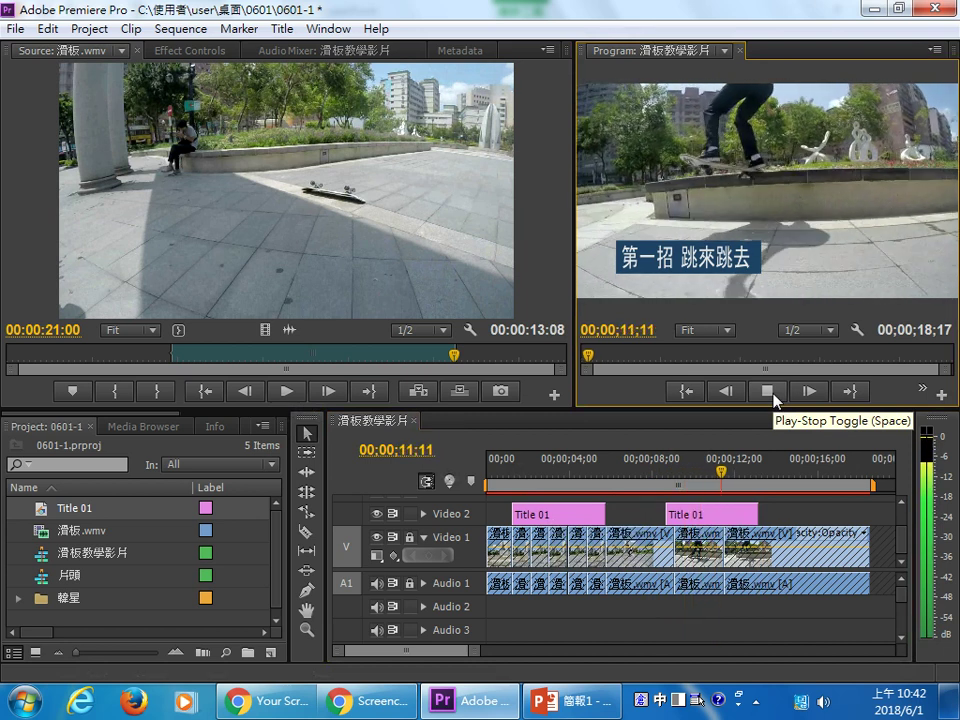
click(768, 391)
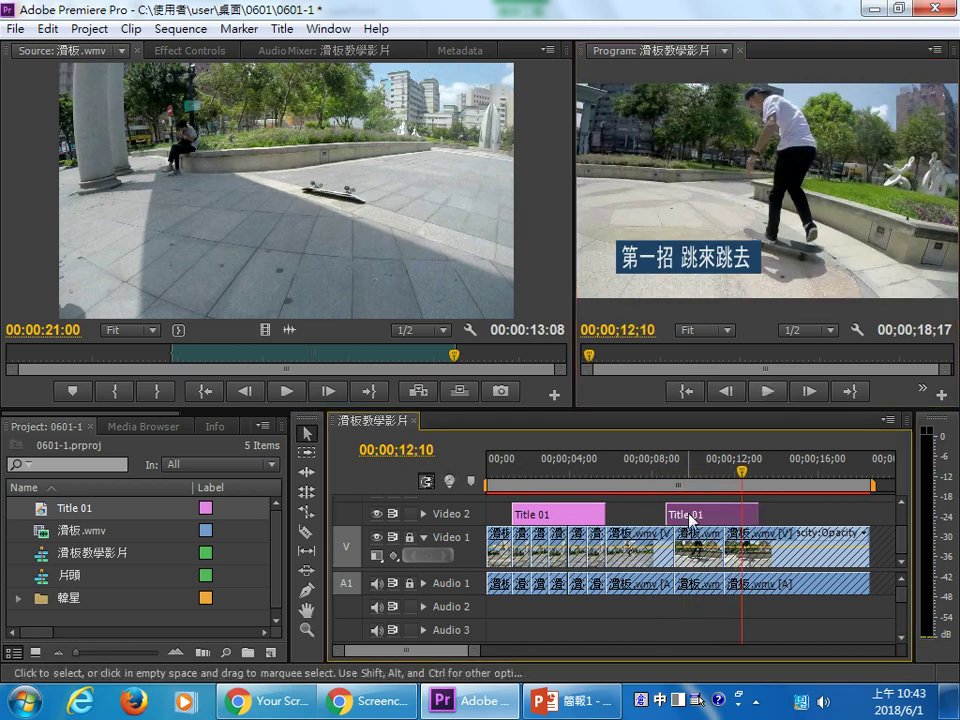
Open the second Title 01 clip in the title editor and select its blue subtitle box.
double_click(690, 515)
click(318, 428)
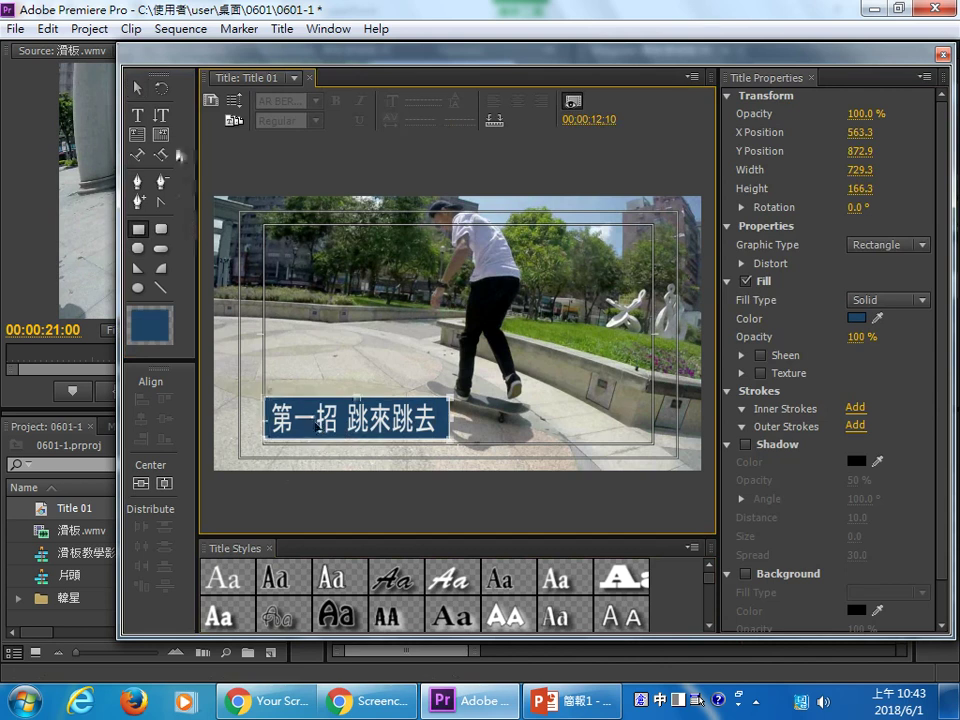
click(140, 116)
click(309, 416)
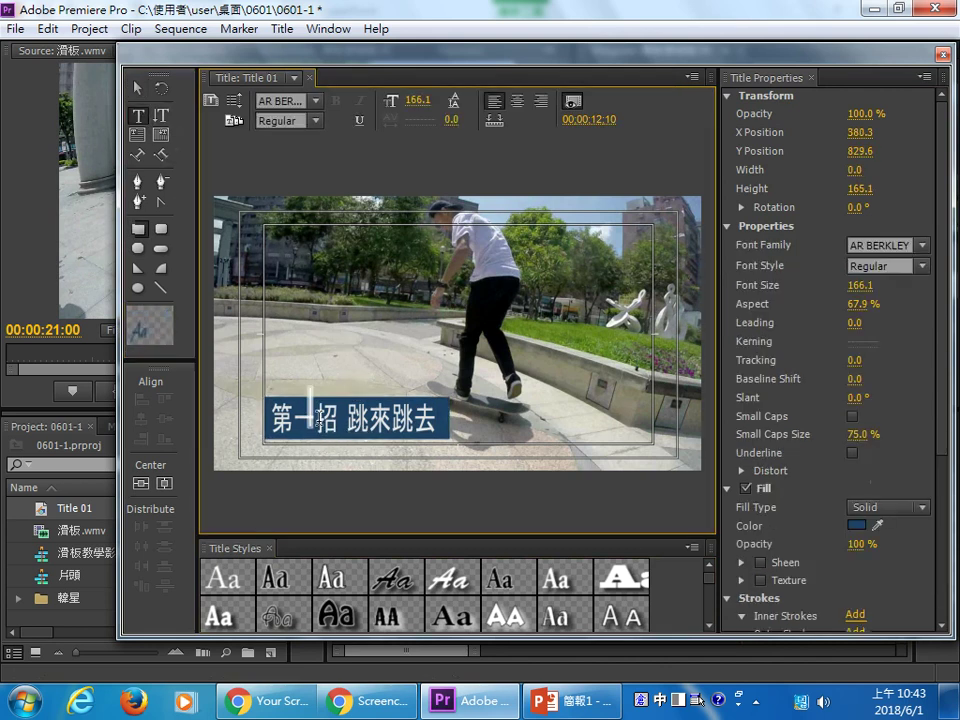
click(137, 88)
click(365, 403)
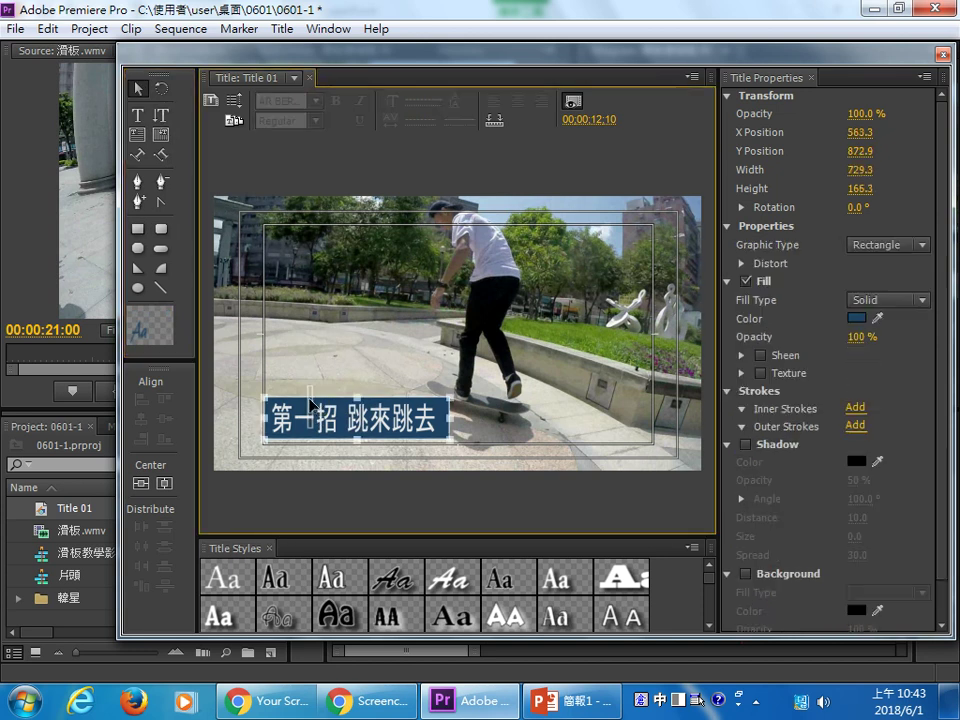
Replace 一 with 二 and 跳來跳去 with 滑來滑去 in the caption.
double_click(365, 410)
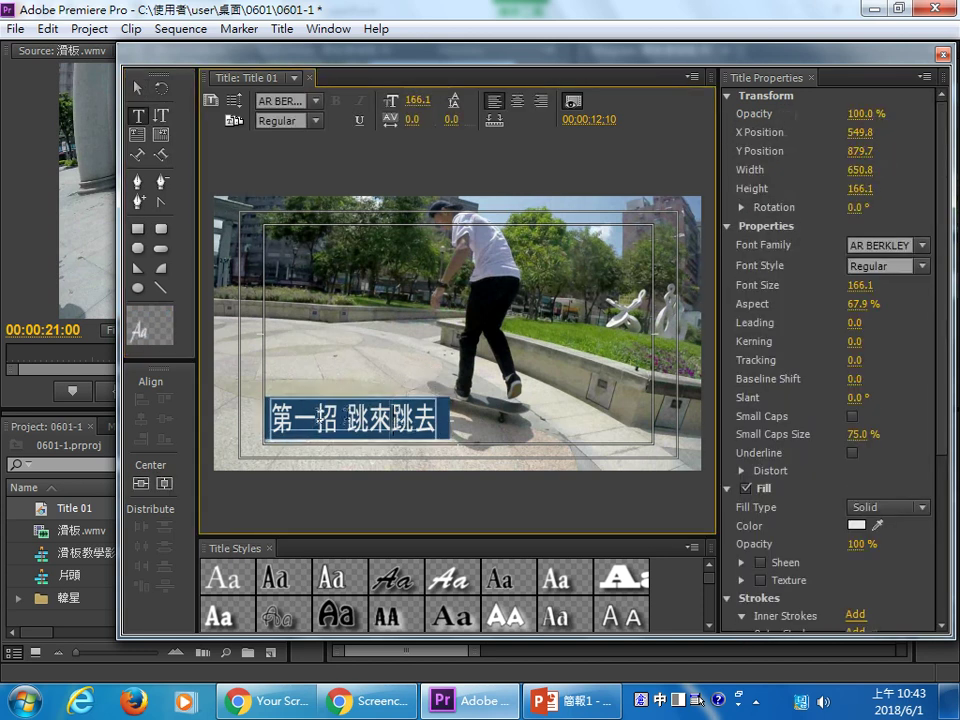
key(shift+Left)
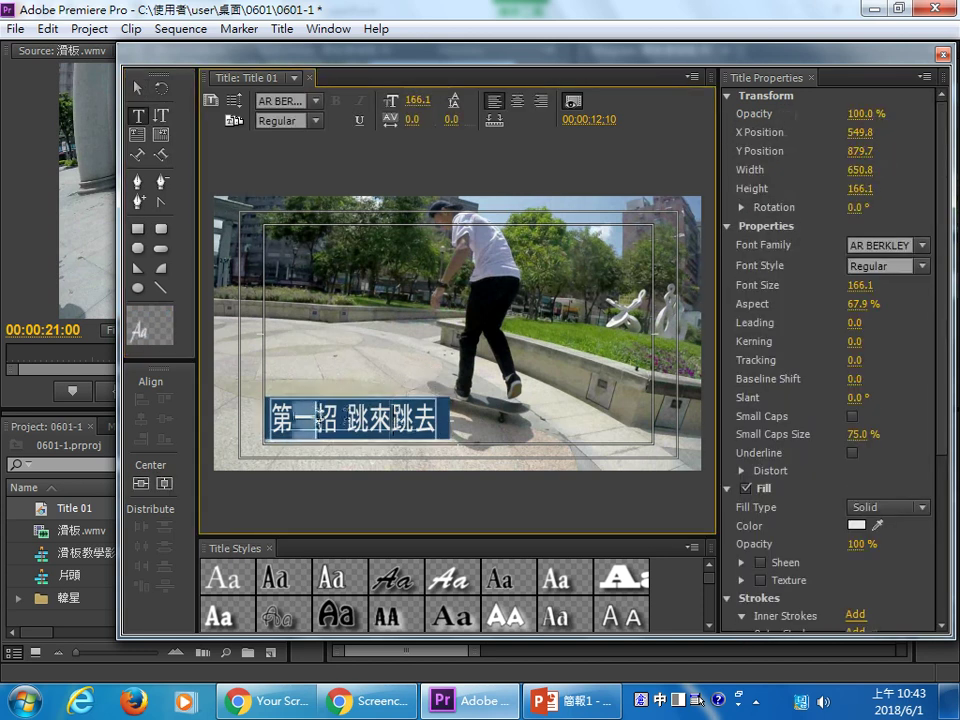
text(二)
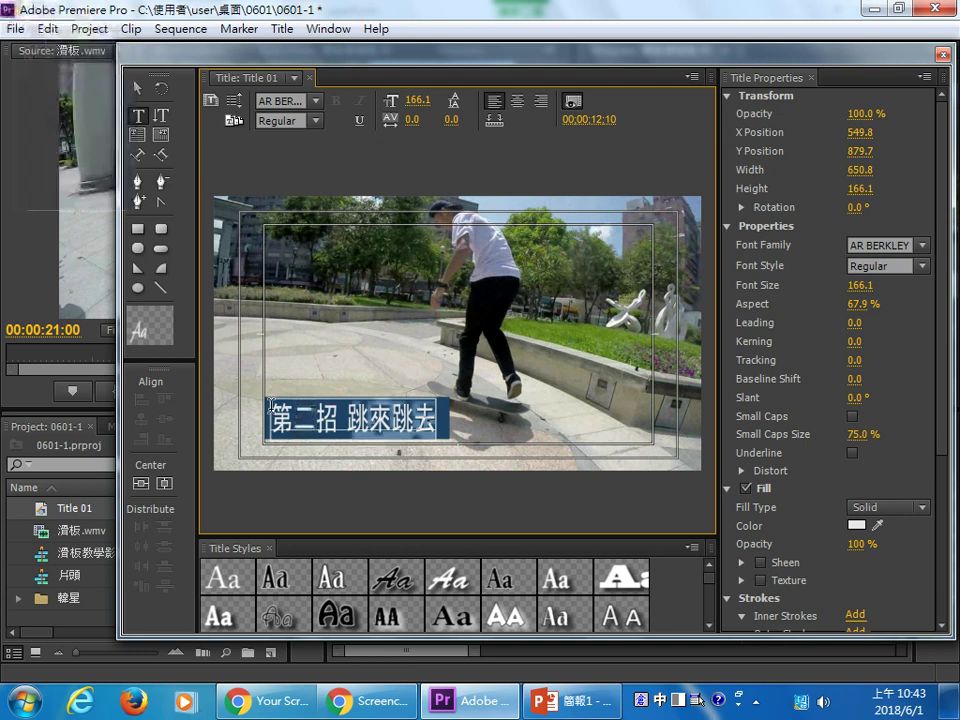
drag(350, 420, 446, 430)
text(滑)
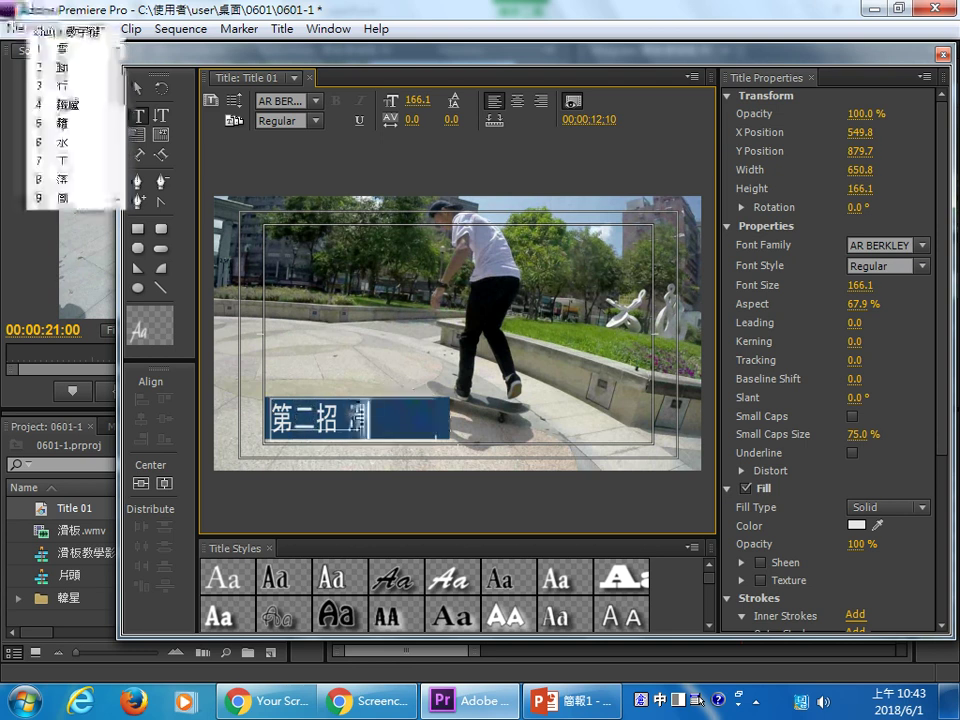
text(來滑去)
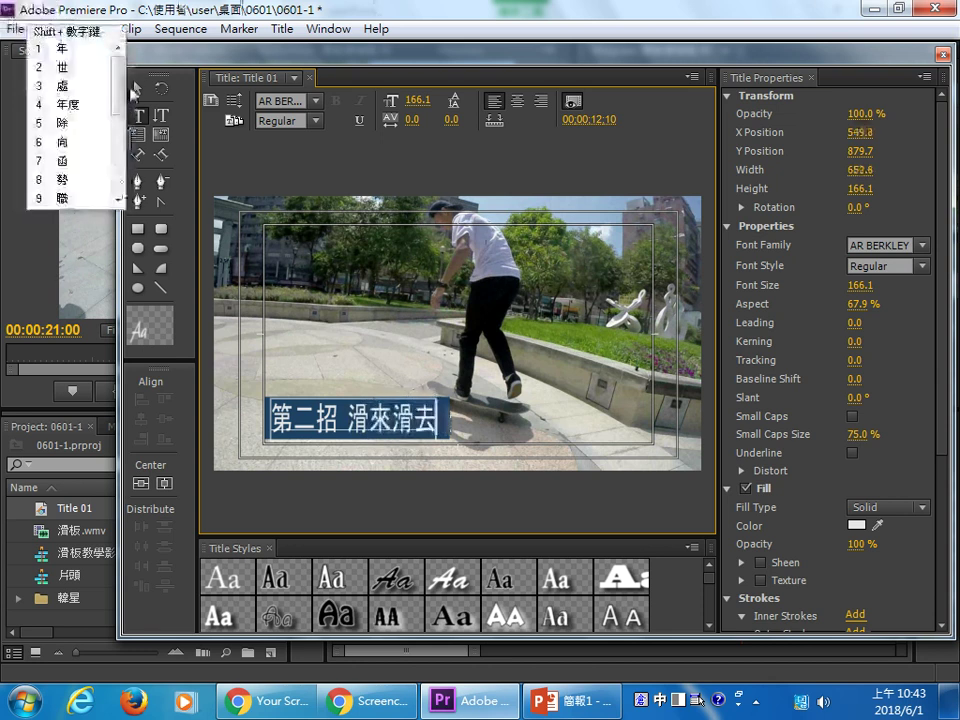
key(Escape)
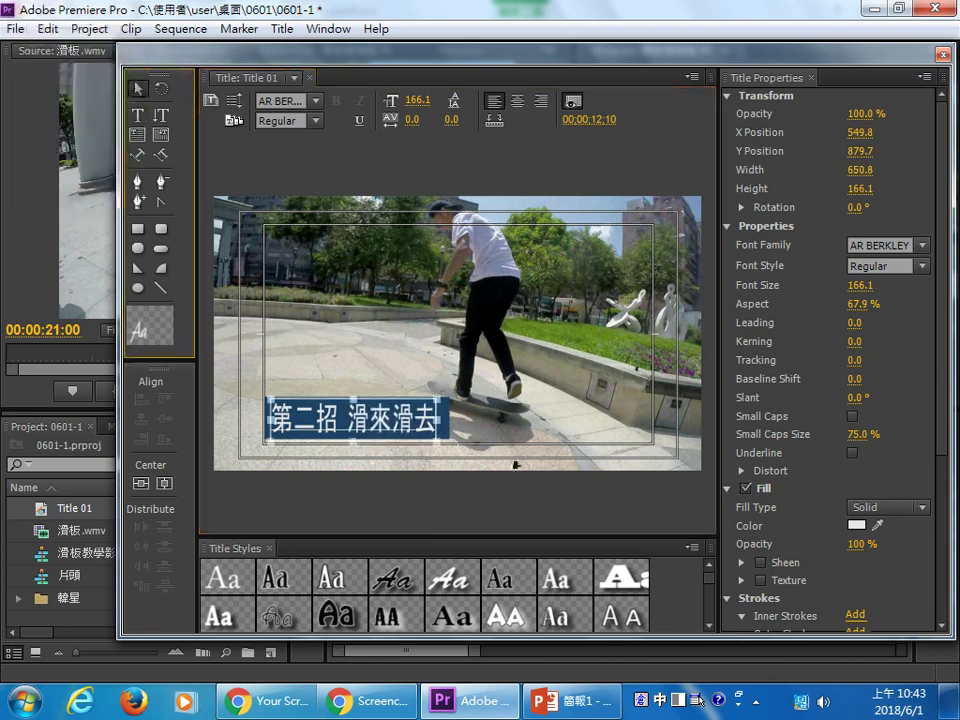
click(460, 485)
Fill the caption's box with orange BD6D2C and close the title editor.
click(435, 420)
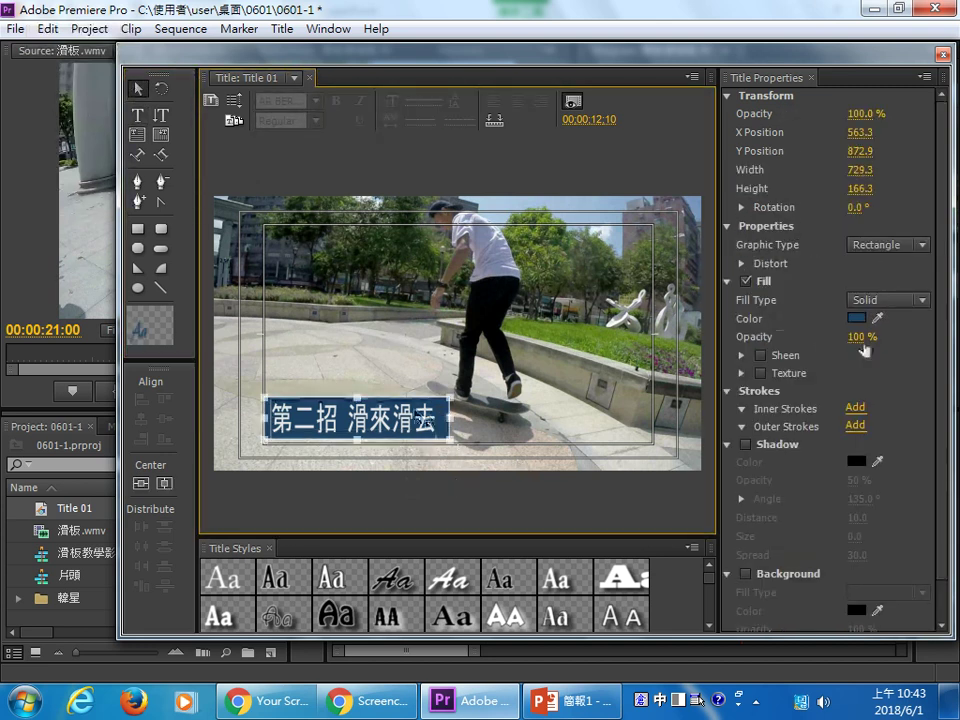
click(858, 320)
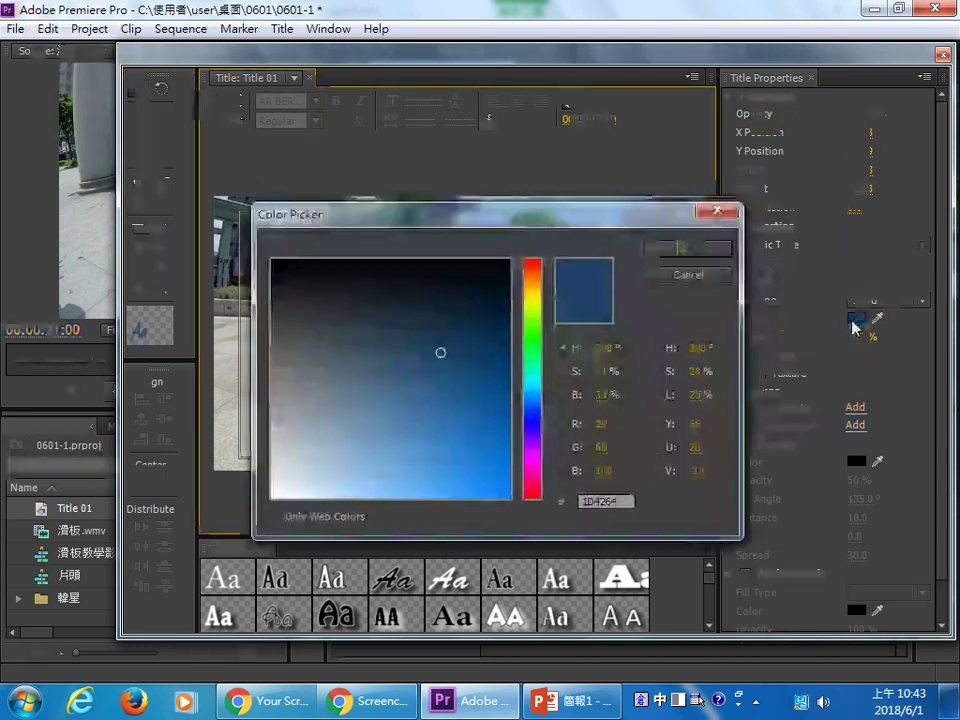
click(533, 279)
drag(446, 414, 453, 436)
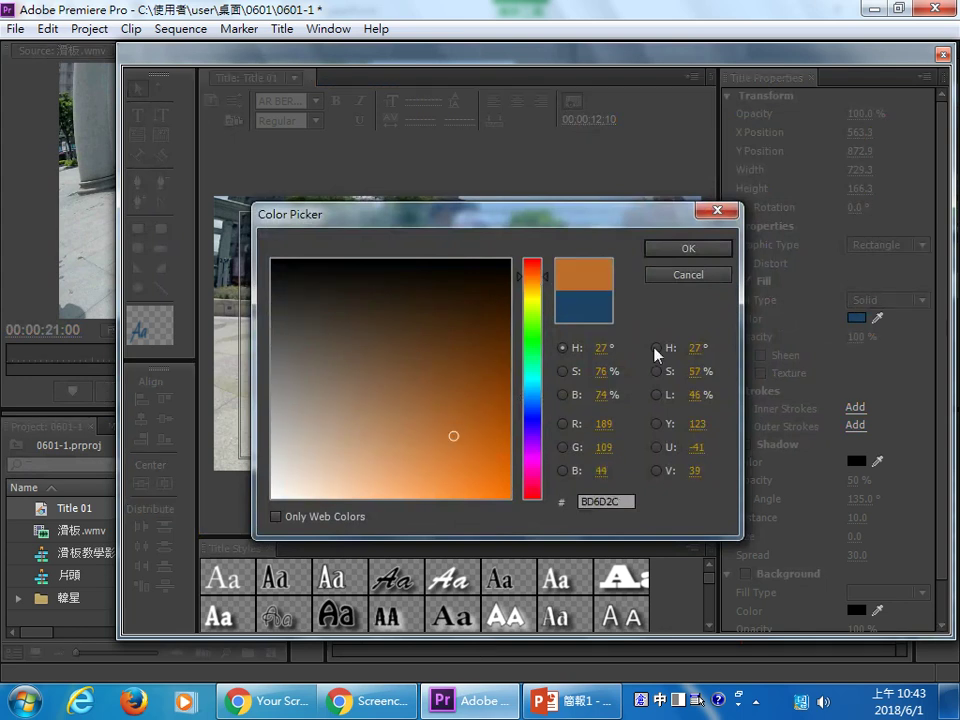
click(695, 252)
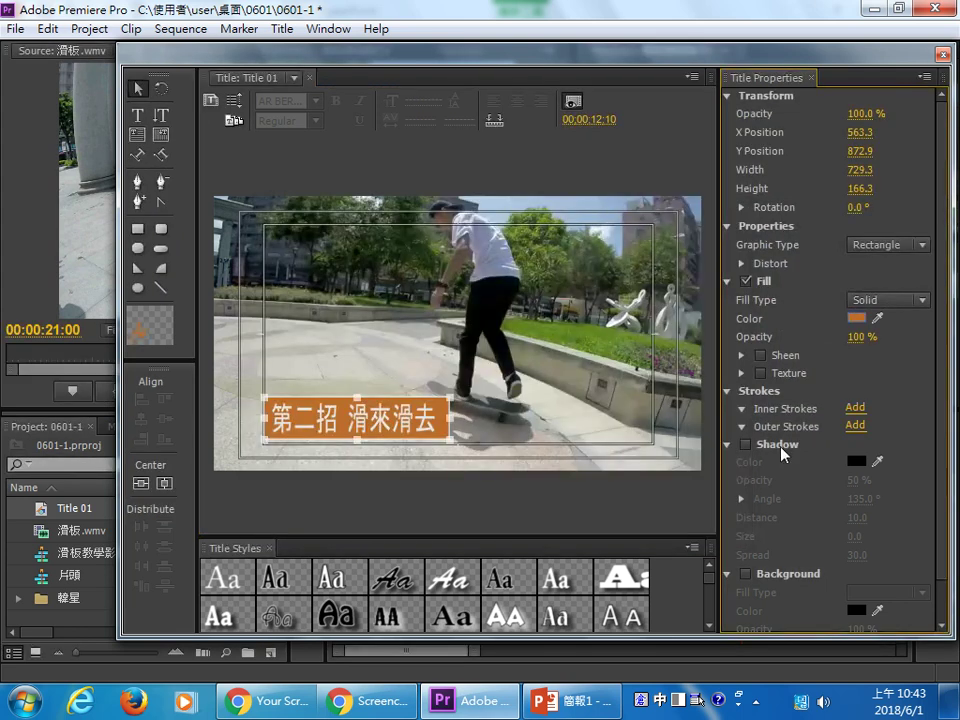
click(942, 55)
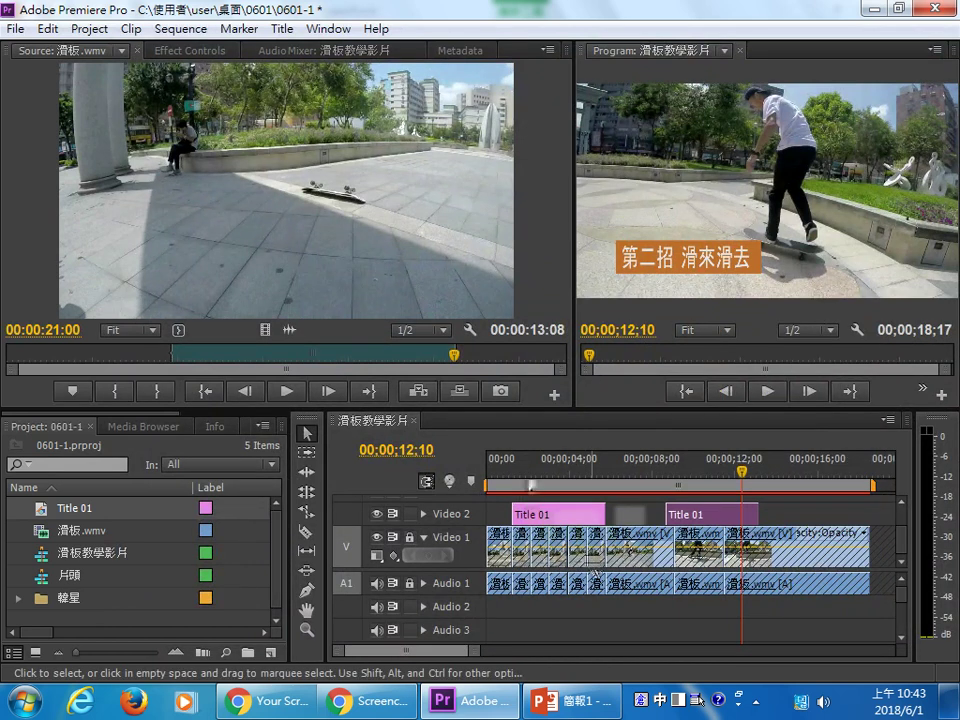
Check the first title at 00;00;02;00 and delete the second Title 01 clip from Video 2.
click(529, 476)
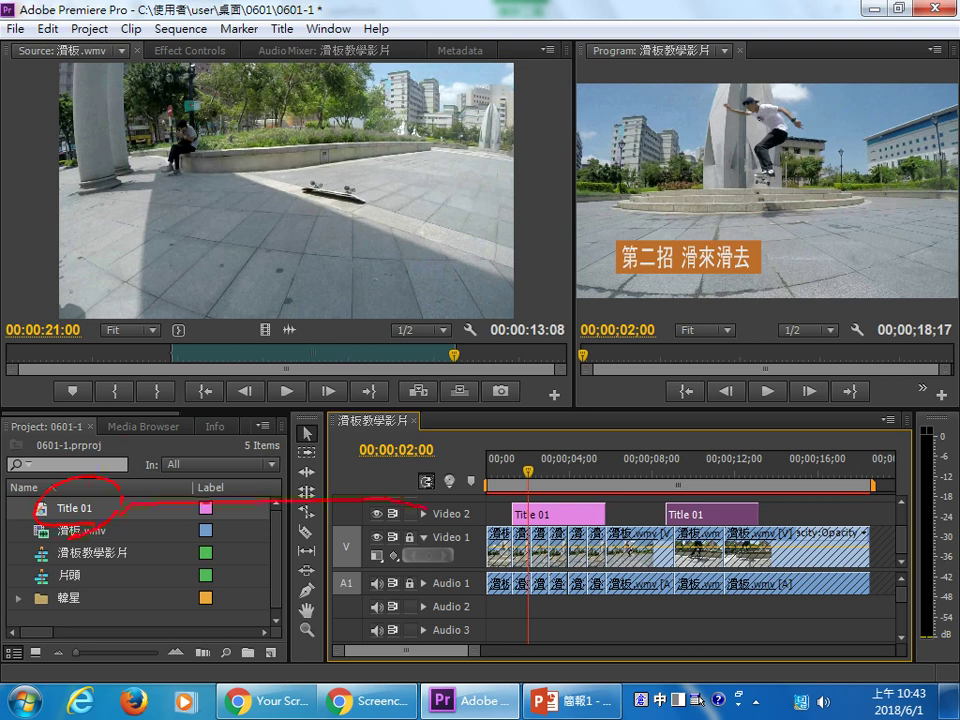
drag(140, 496, 603, 511)
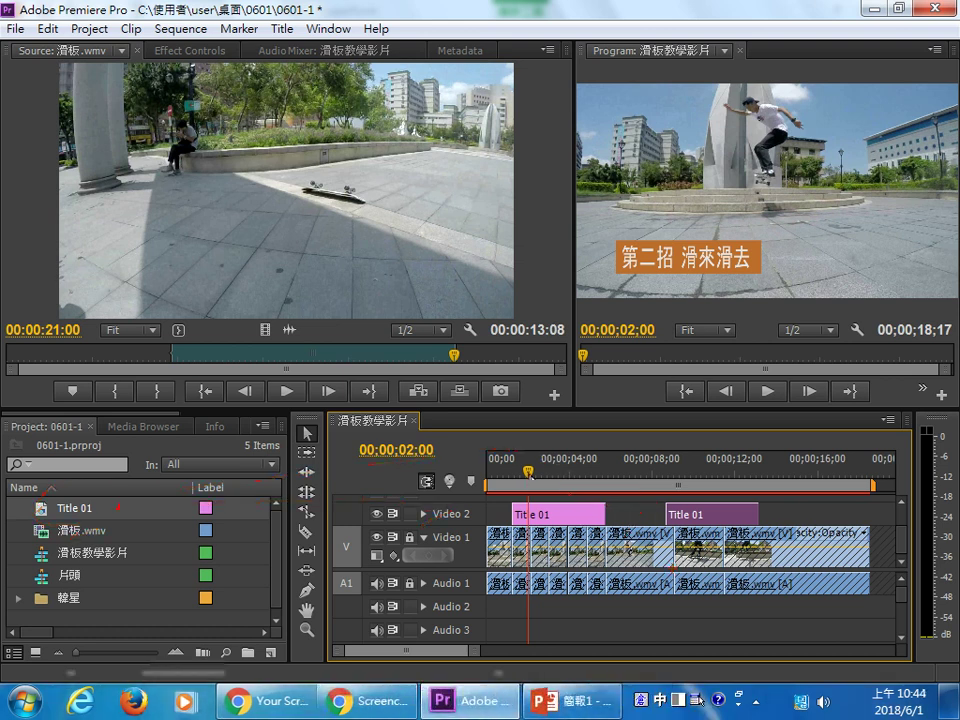
drag(738, 516, 187, 518)
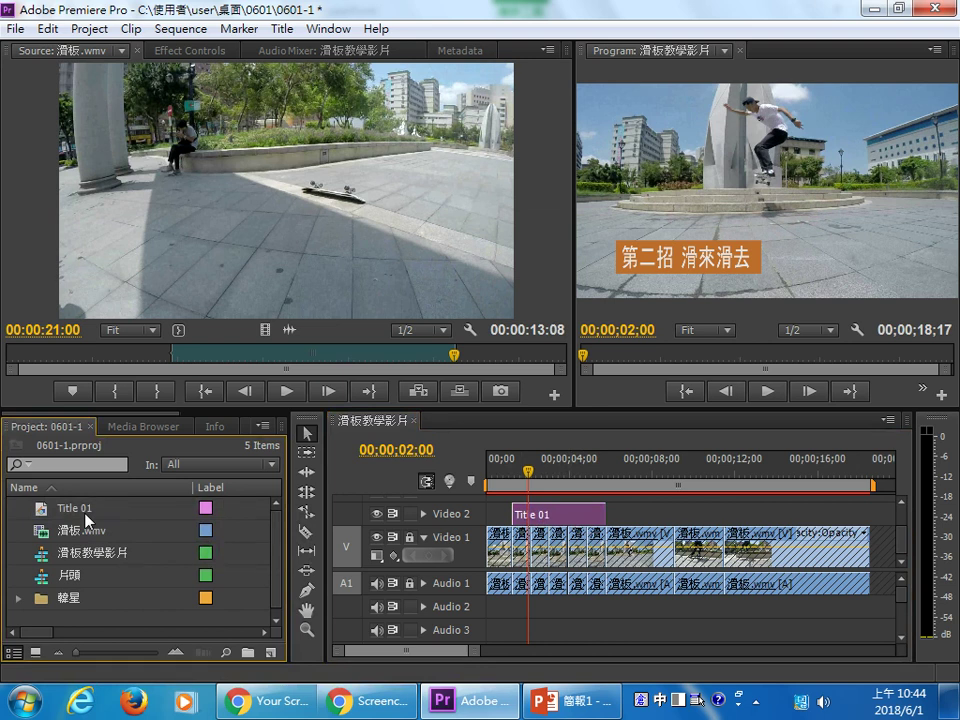
right_click(45, 513)
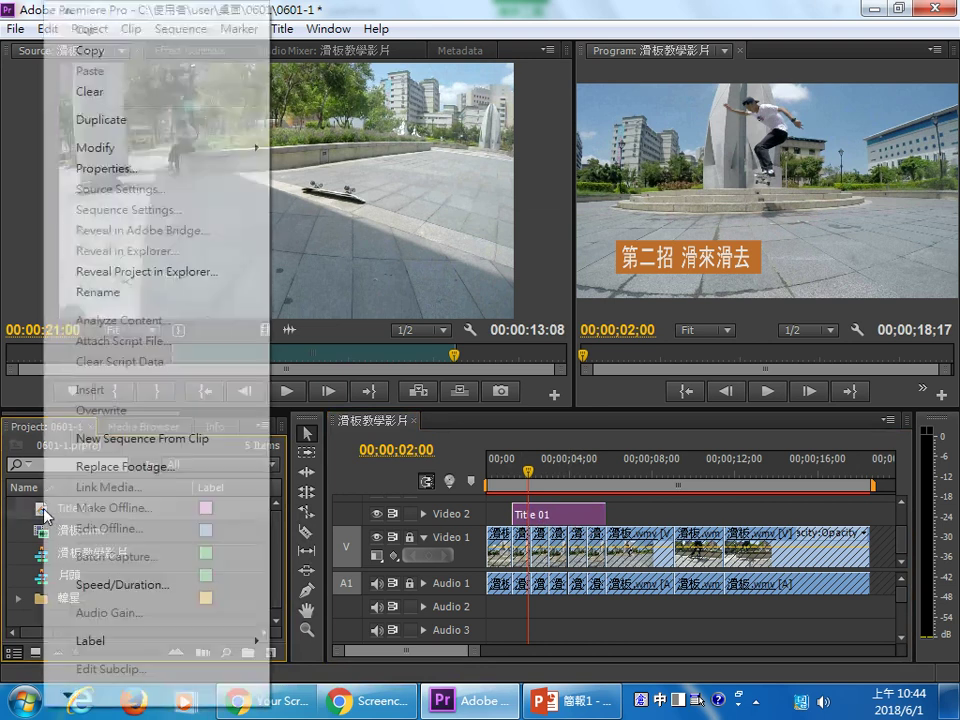
Duplicate Title 01 in the Project panel, rename the copy Title 012, and open it.
click(112, 56)
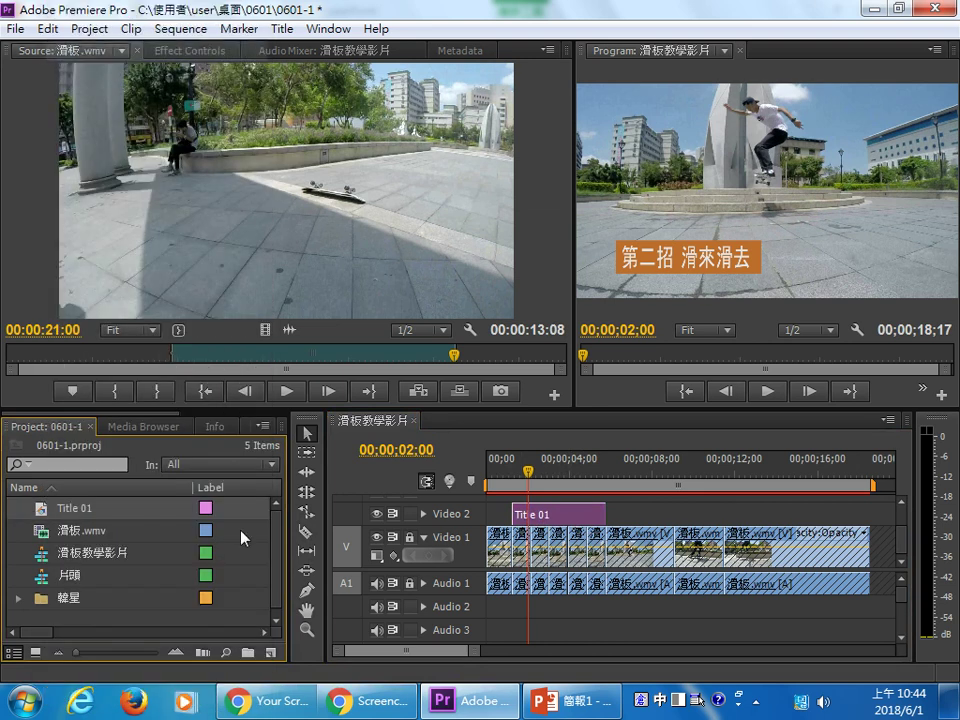
right_click(97, 622)
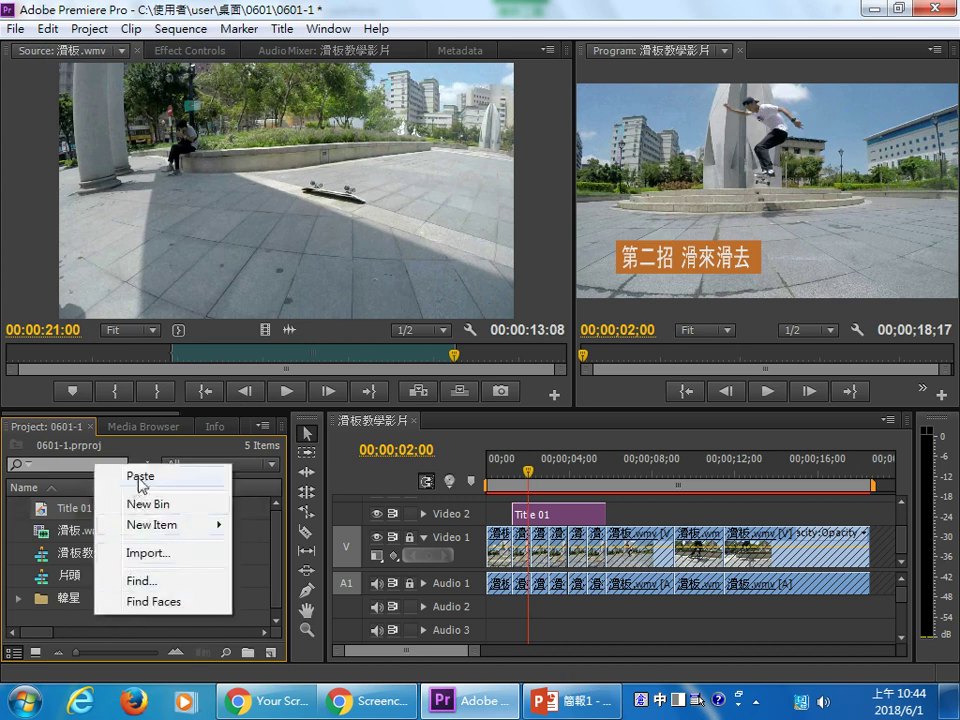
right_click(45, 513)
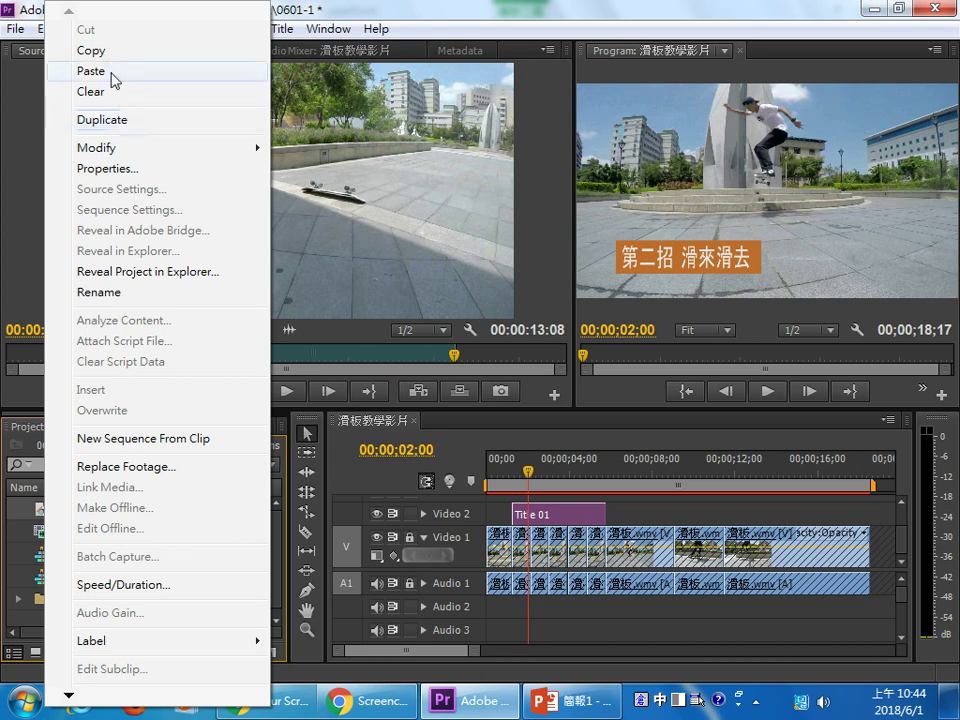
click(142, 121)
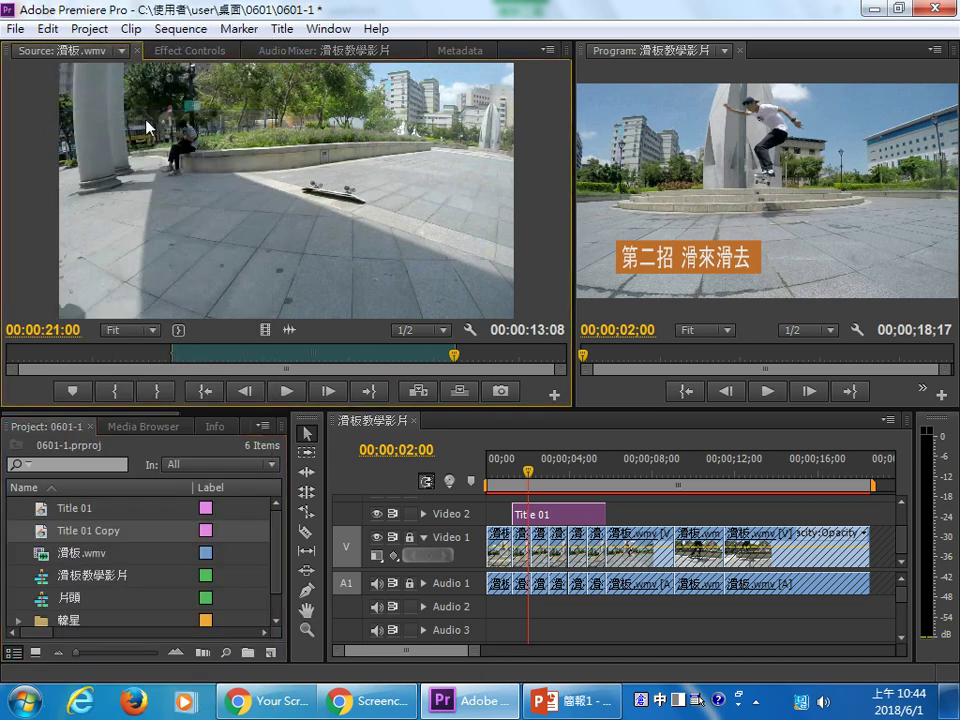
click(80, 530)
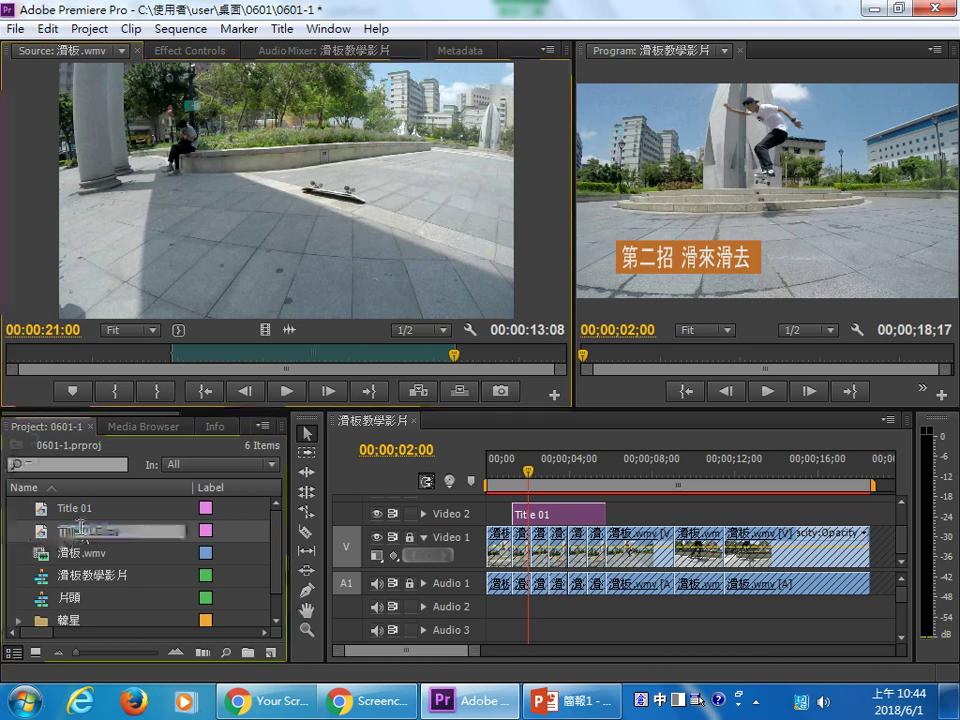
text(12)
key(Tab)
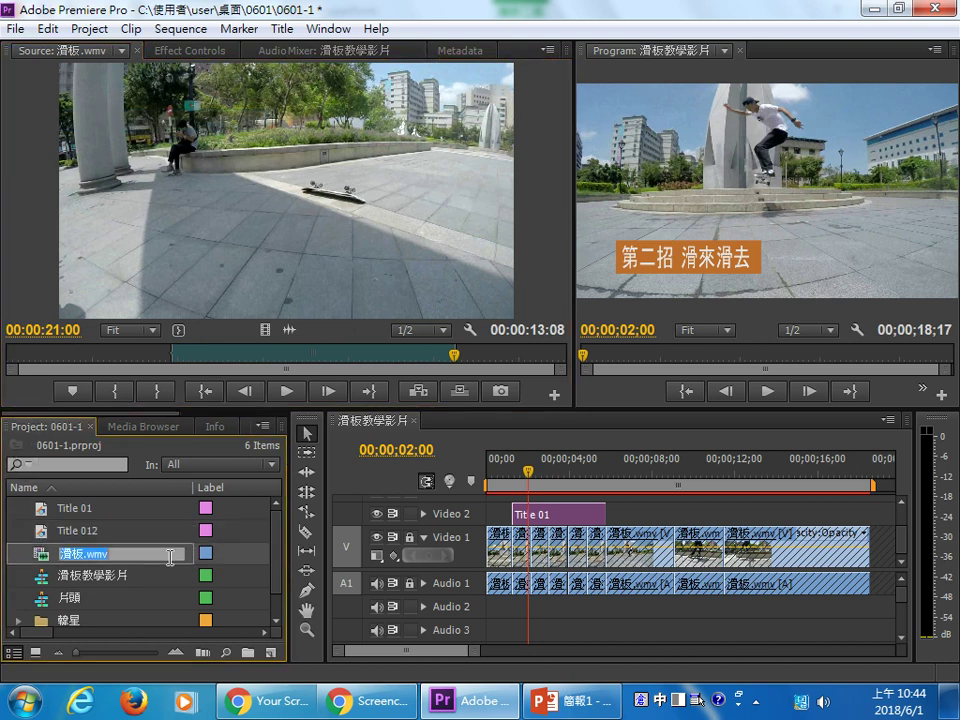
double_click(94, 531)
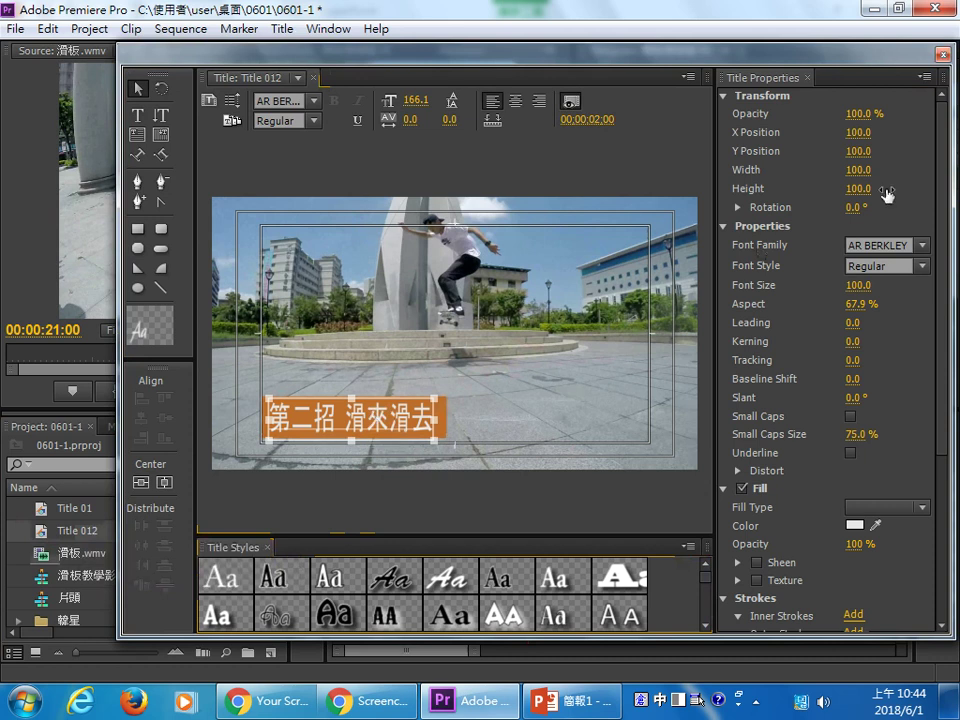
Close the title editor, rename Title 012 to Title 2, and start renaming Title 01.
click(942, 56)
click(92, 533)
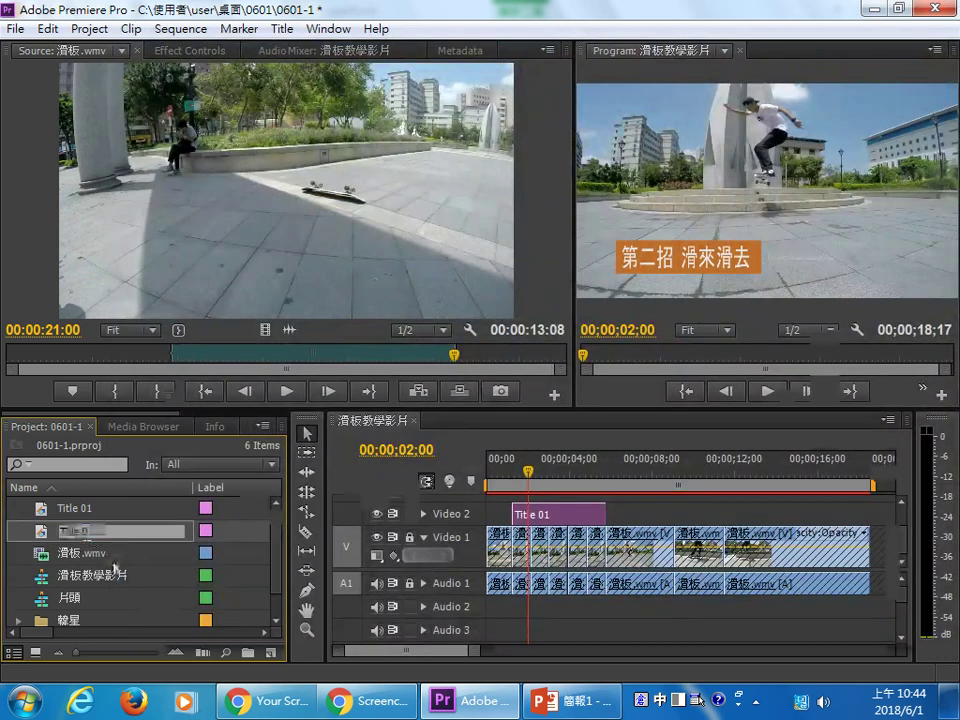
key(Return)
click(84, 511)
click(70, 511)
Rename Title 01 to Title 1, open it, and change 二 to 一 in the caption.
click(90, 511)
double_click(40, 512)
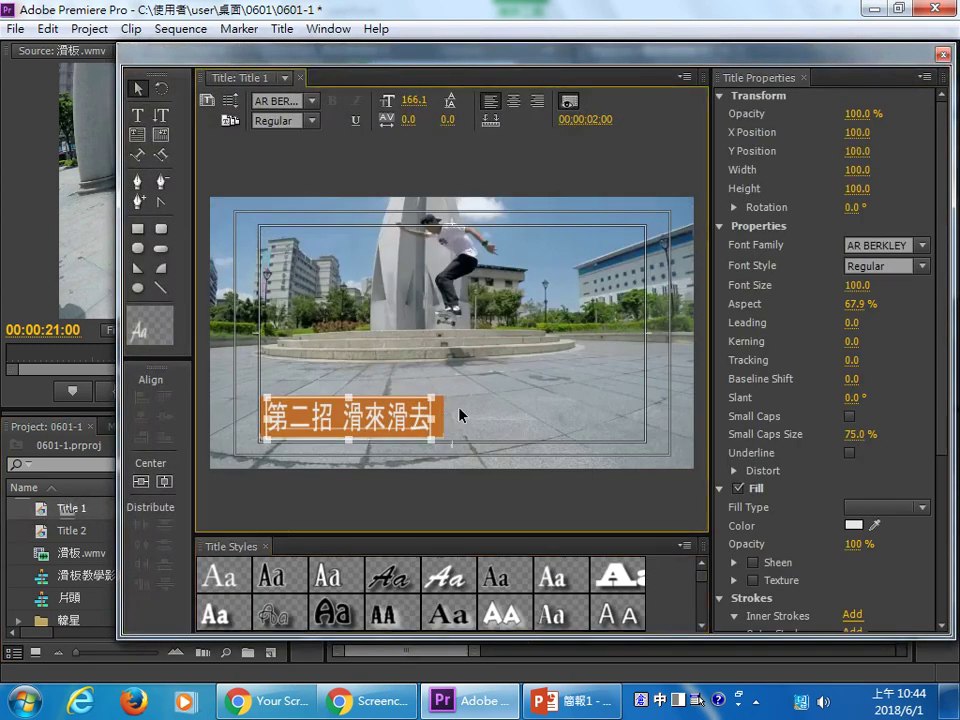
double_click(307, 414)
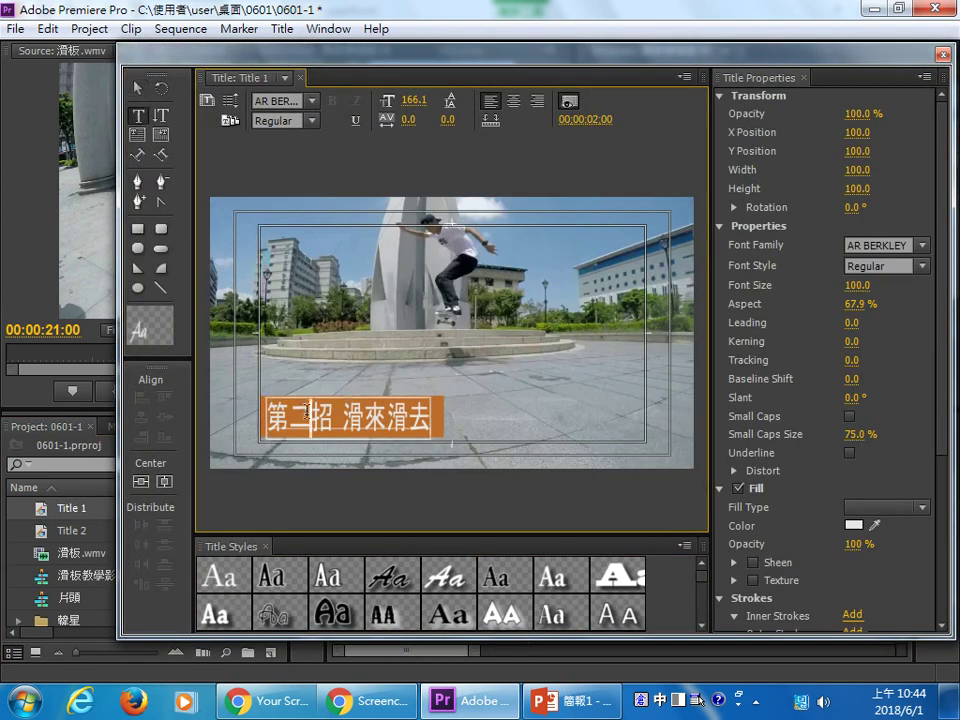
key(BackSpace)
text(一)
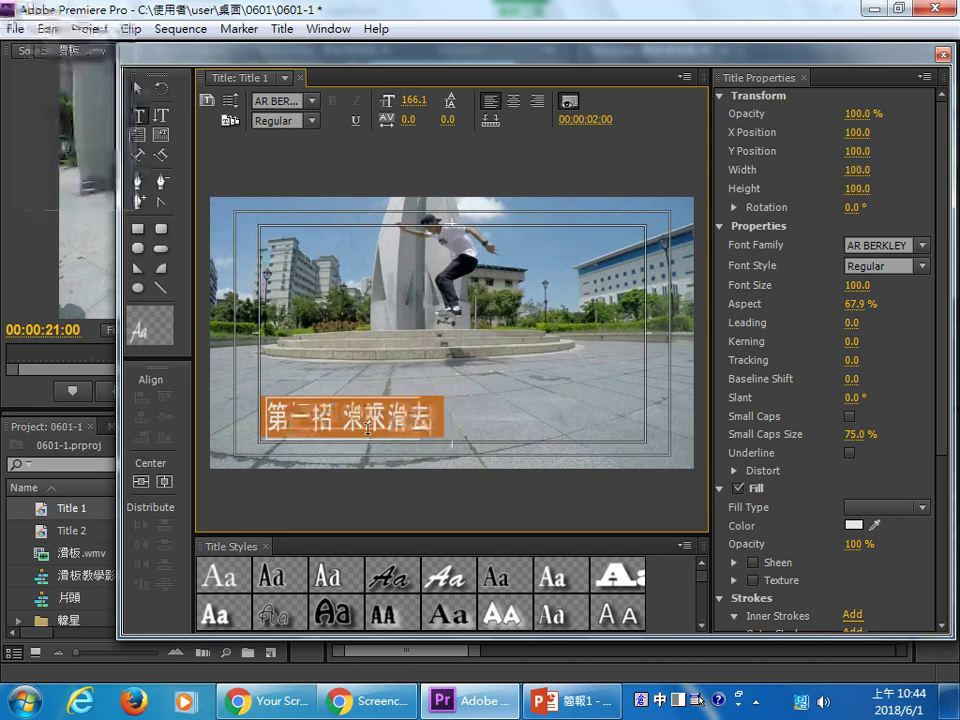
Replace 滑來滑去 with 跳來跳去 in the Title 1 caption.
key(BackSpace)
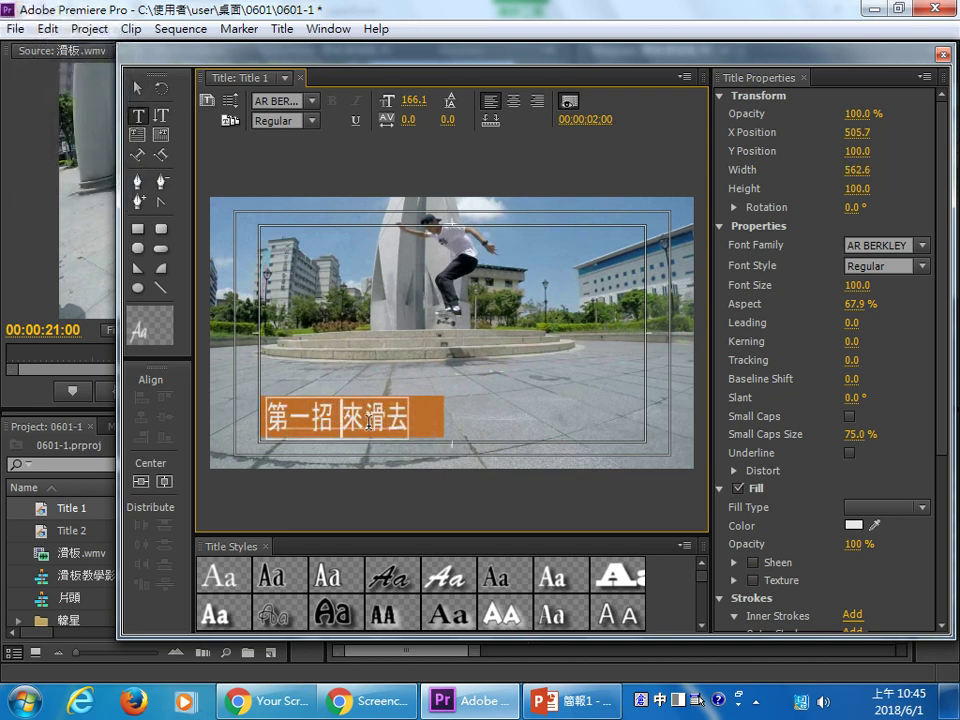
text(跳)
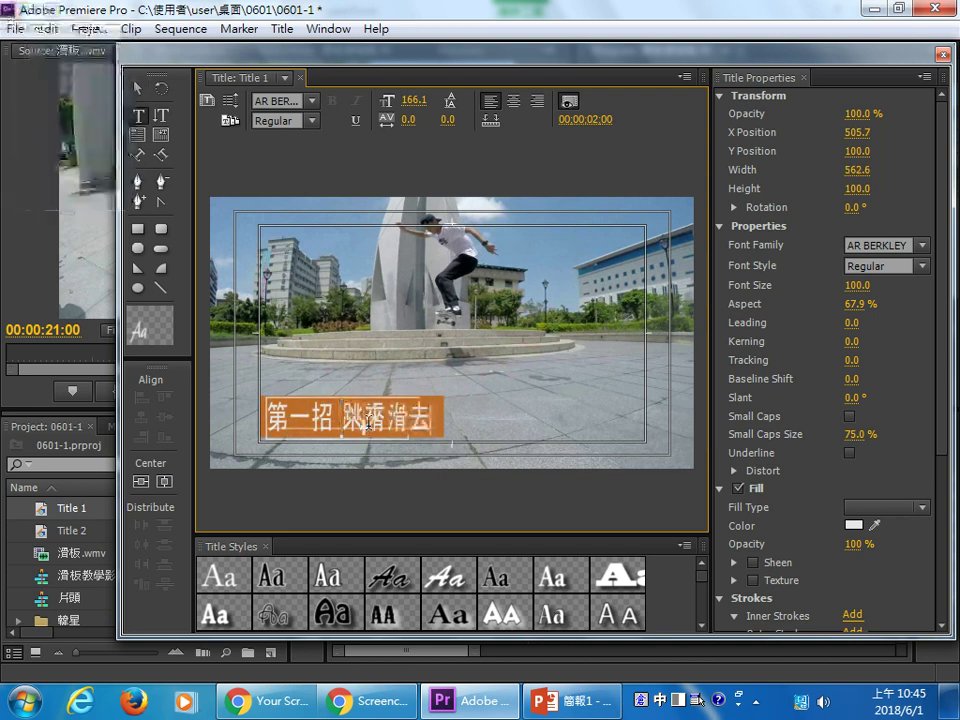
key(BackSpace)
text(來上)
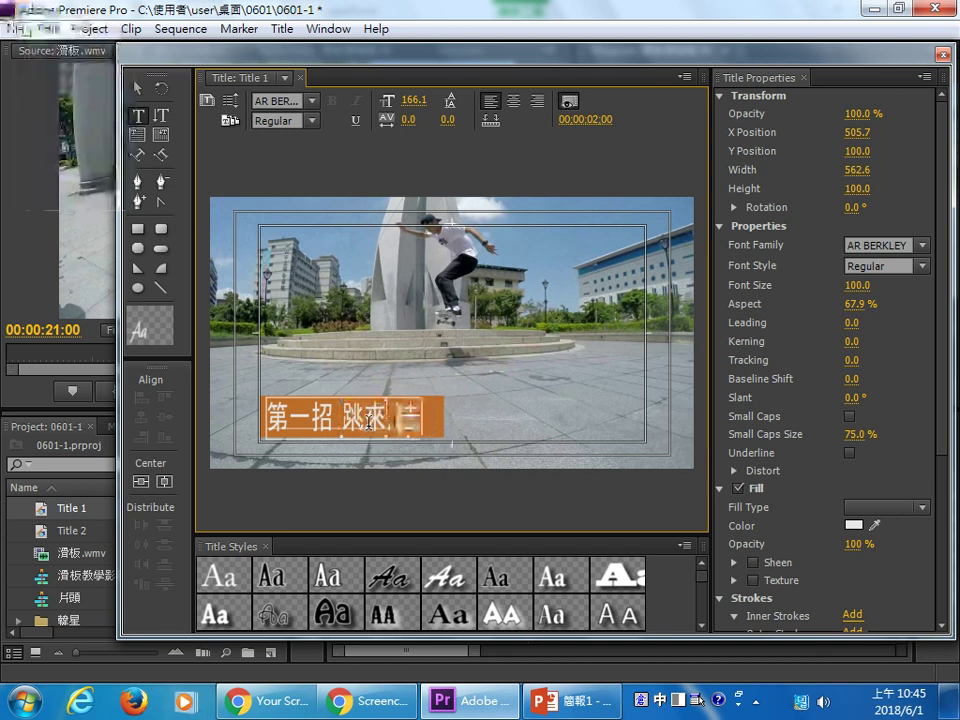
text(心)
key(BackSpace)
text(溜)
key(Return)
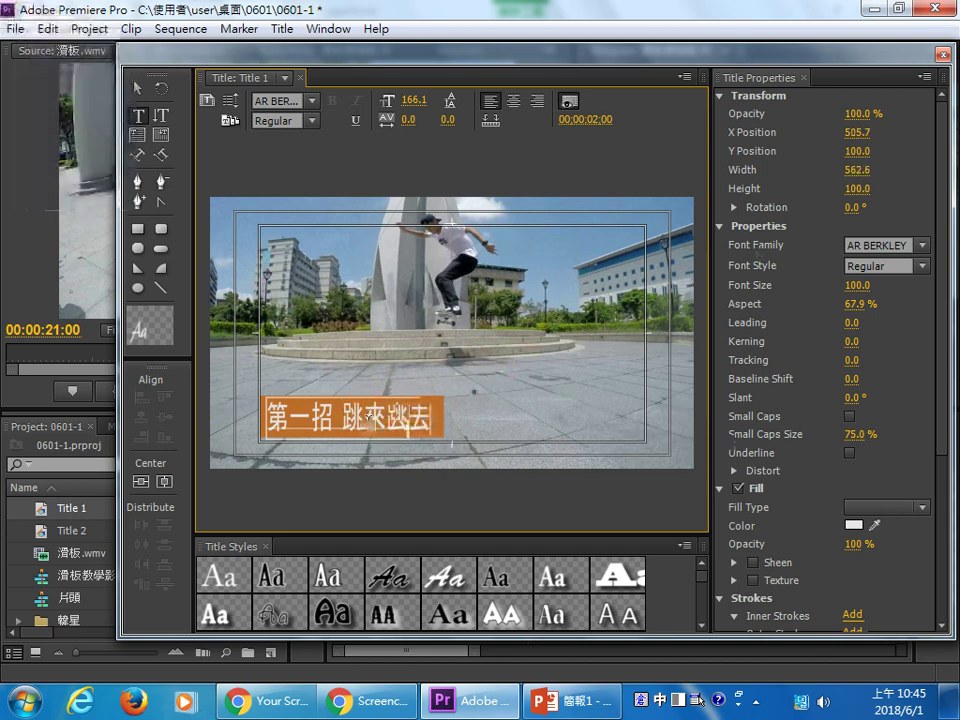
click(140, 89)
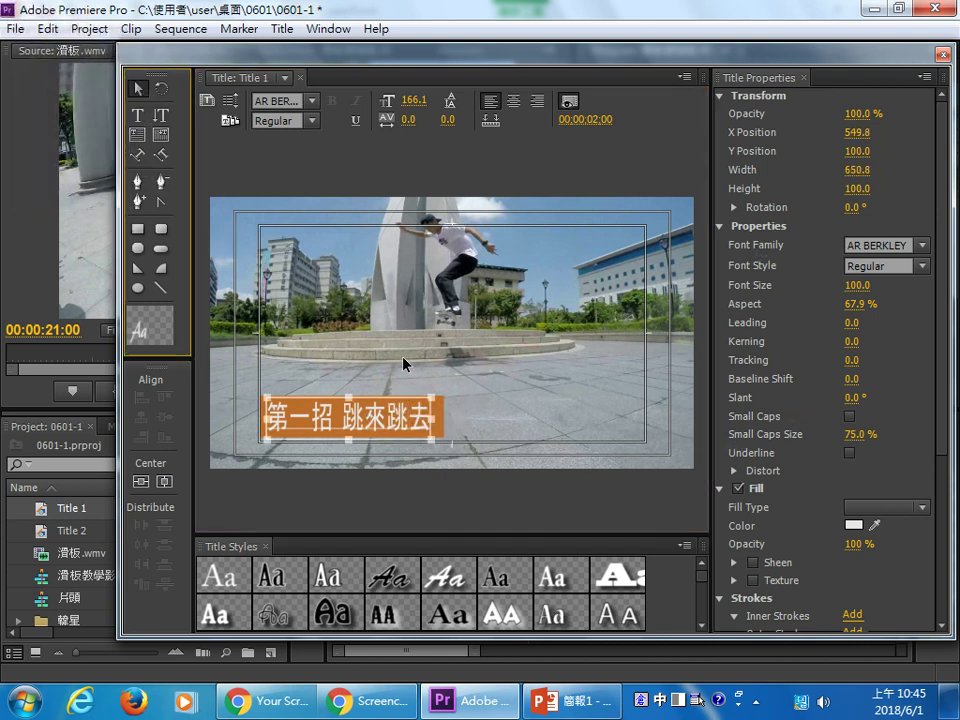
Fill Title 1's box with a dark blue sampled from the video and close the title editor.
click(450, 418)
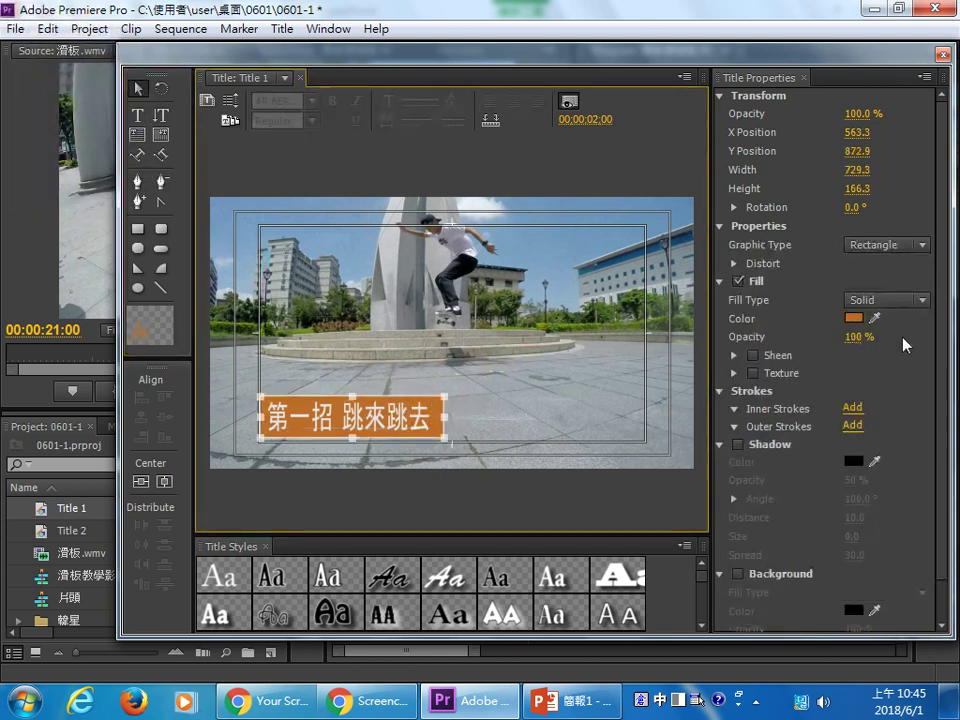
click(856, 318)
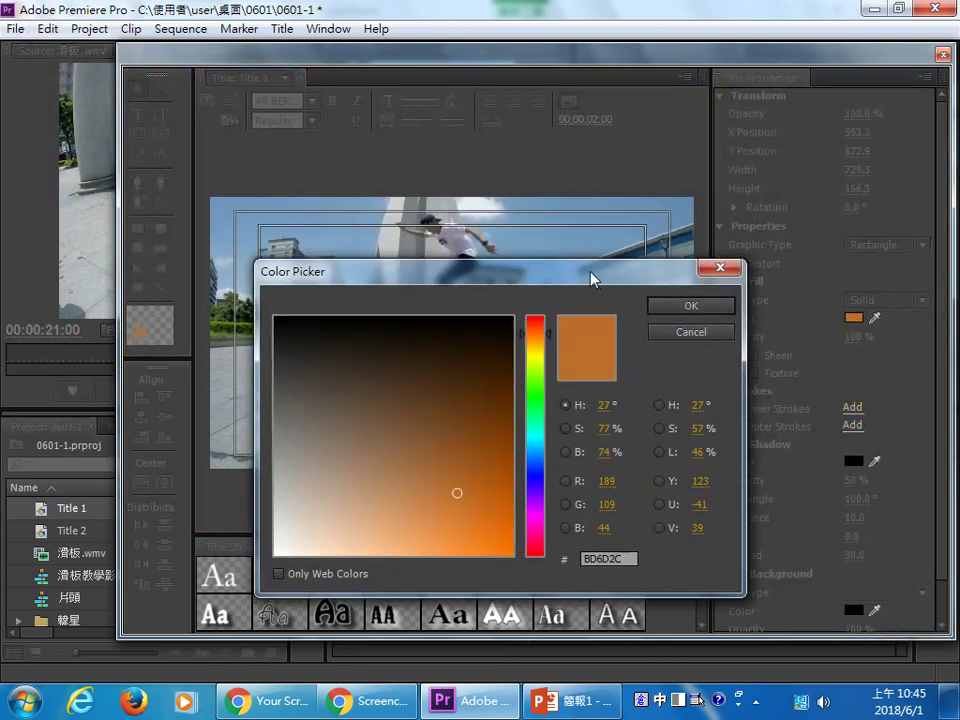
drag(621, 280, 611, 314)
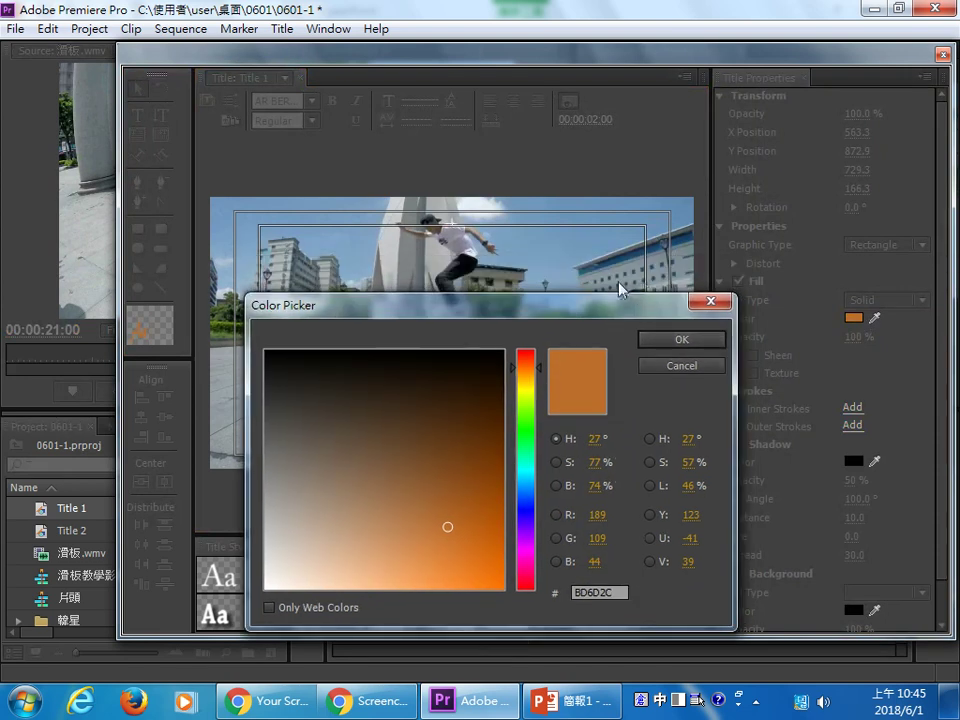
click(672, 340)
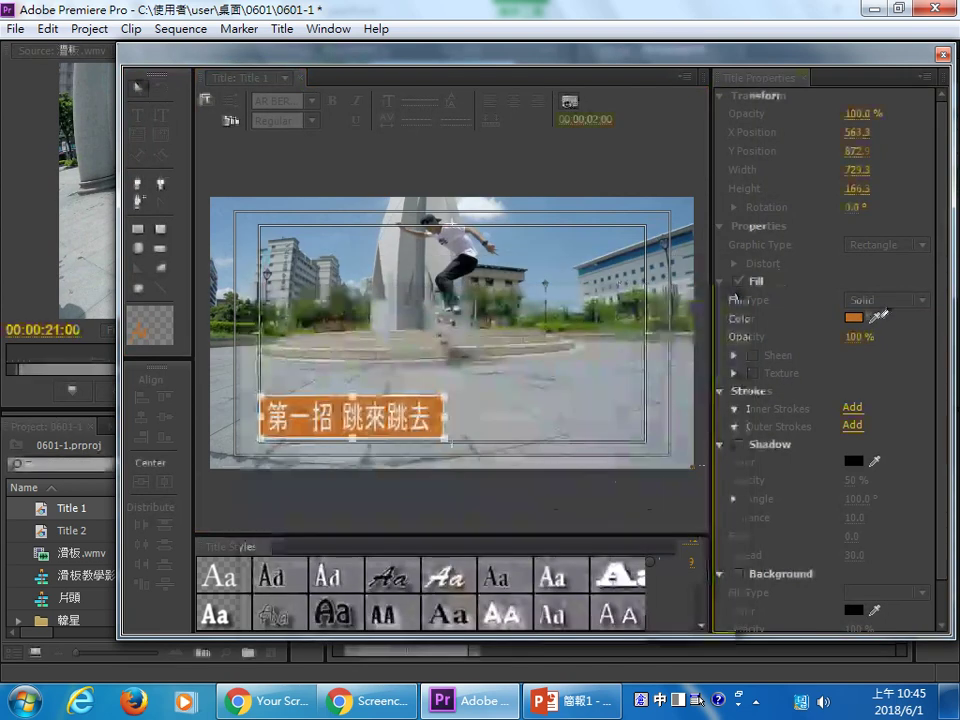
click(657, 248)
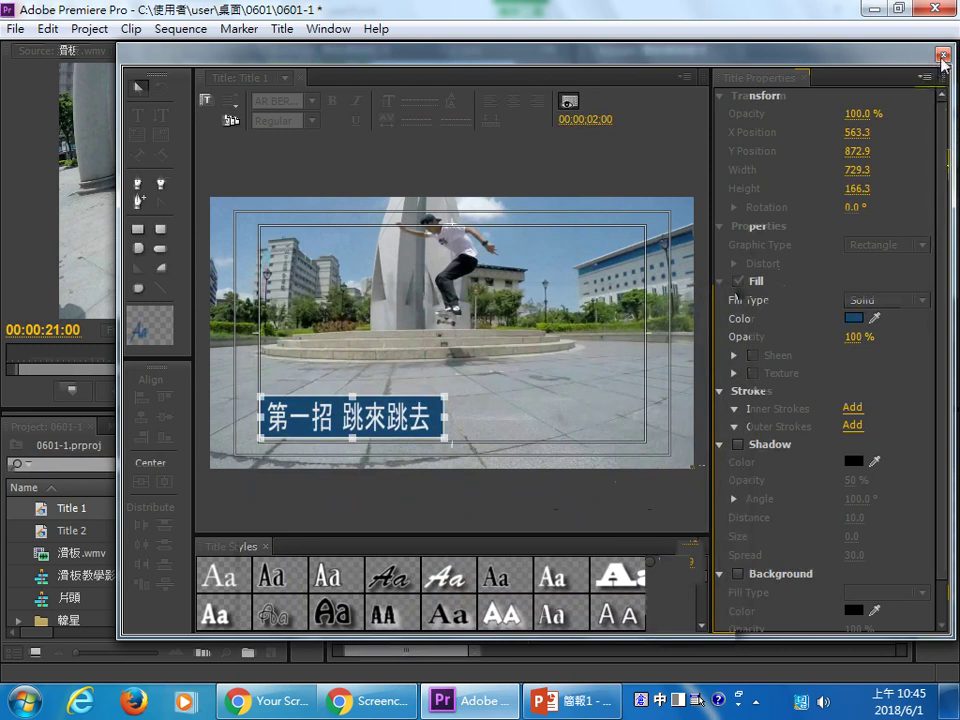
click(942, 55)
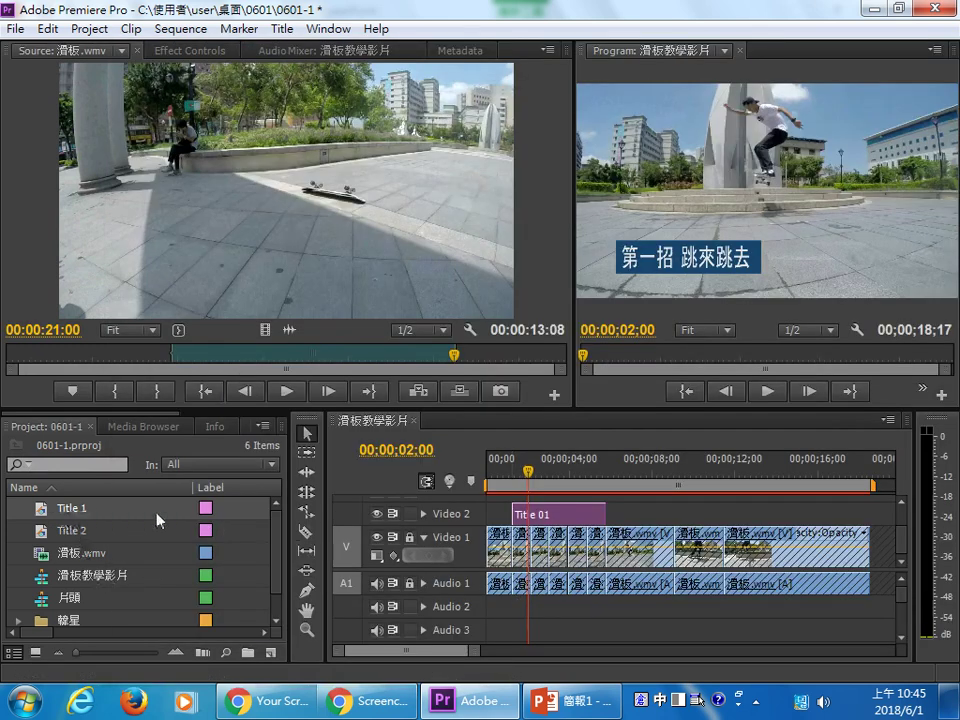
click(650, 615)
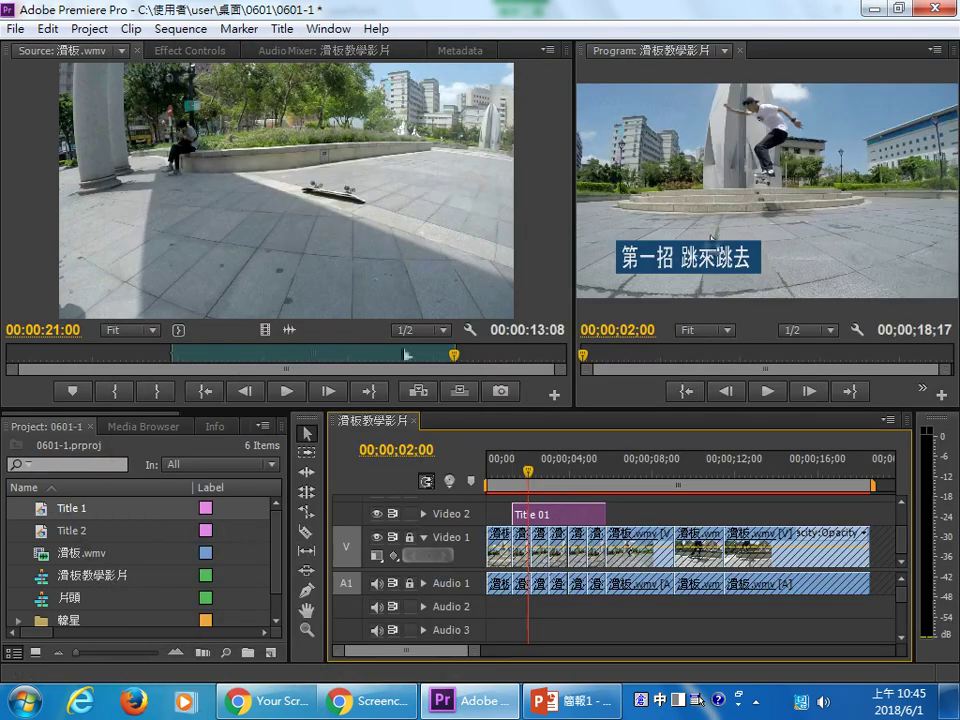
Place Title 2 on Video 2 at about 00;00;08;20, trim its end, and preview the sequence.
click(43, 533)
drag(43, 533, 670, 514)
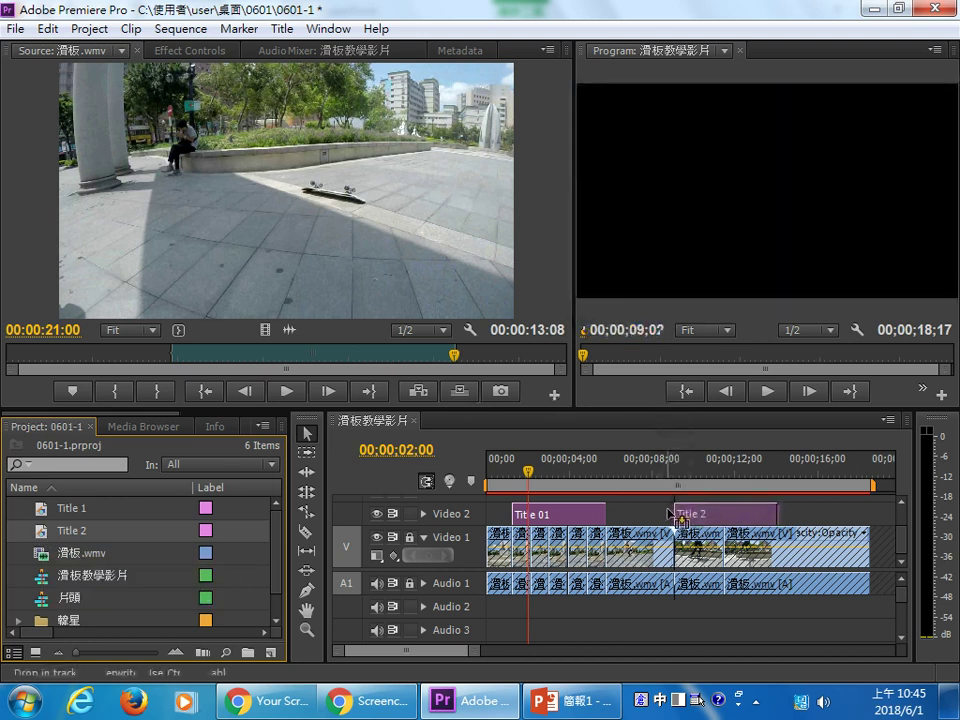
drag(670, 514, 669, 512)
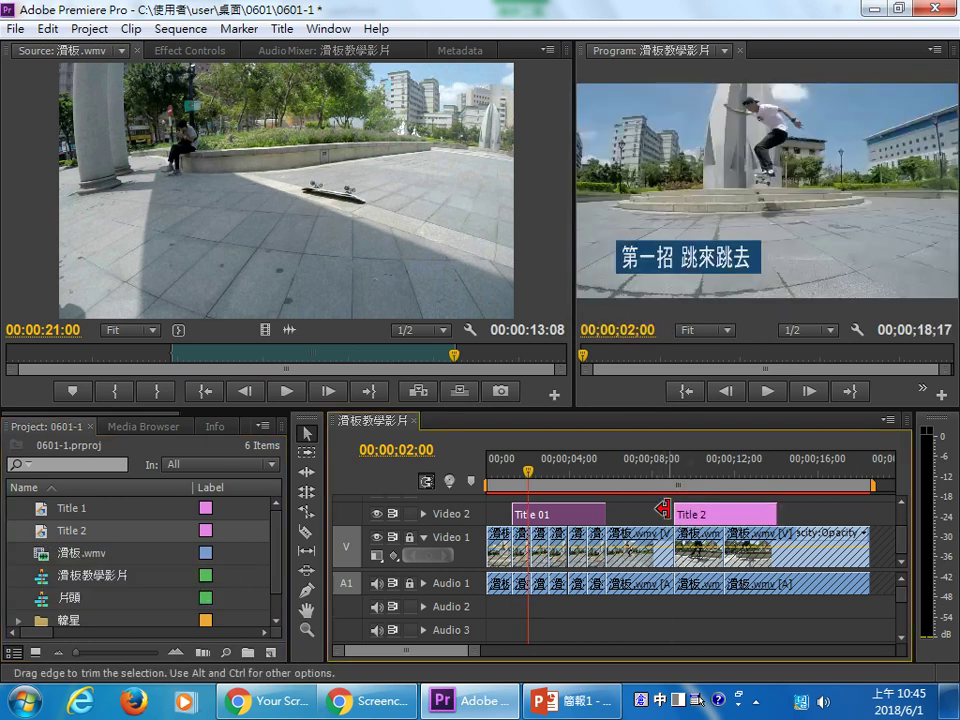
drag(776, 514, 720, 514)
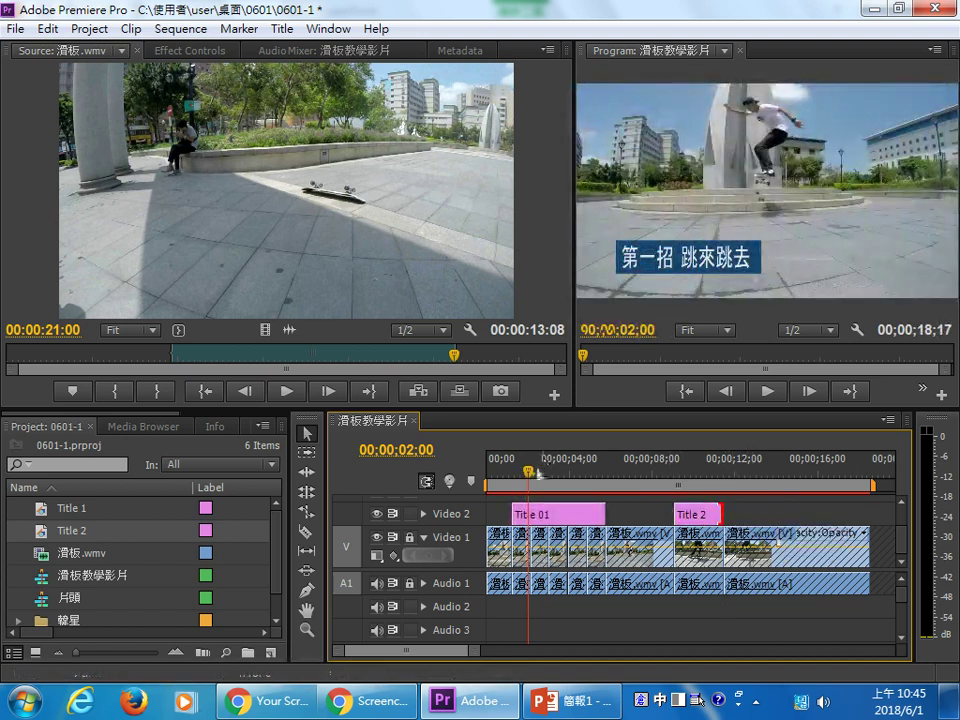
click(768, 391)
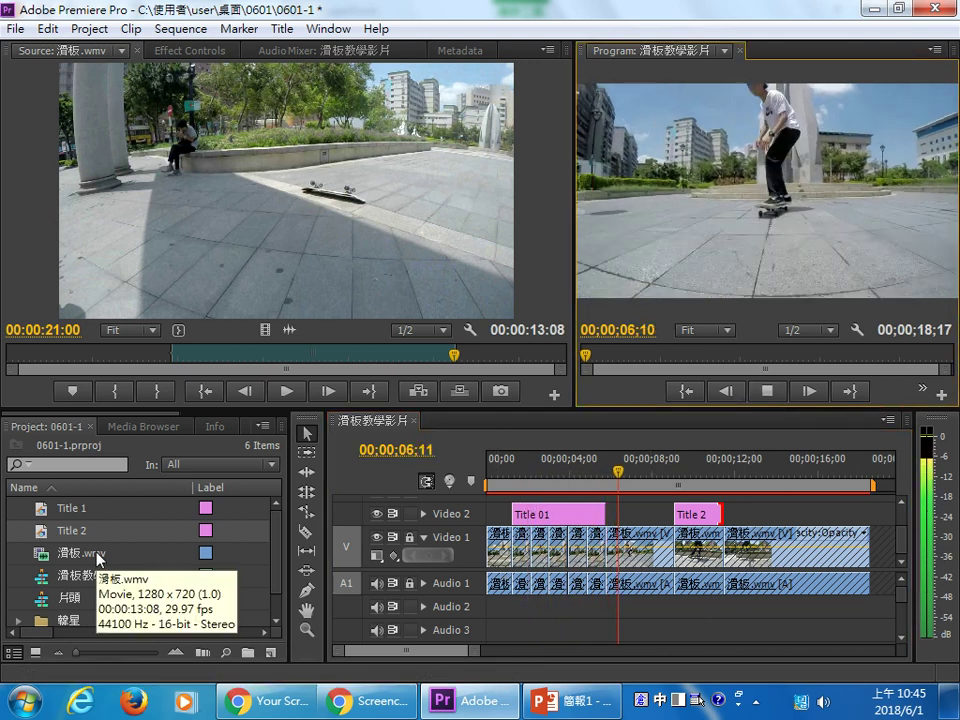
mouse_move(478, 714)
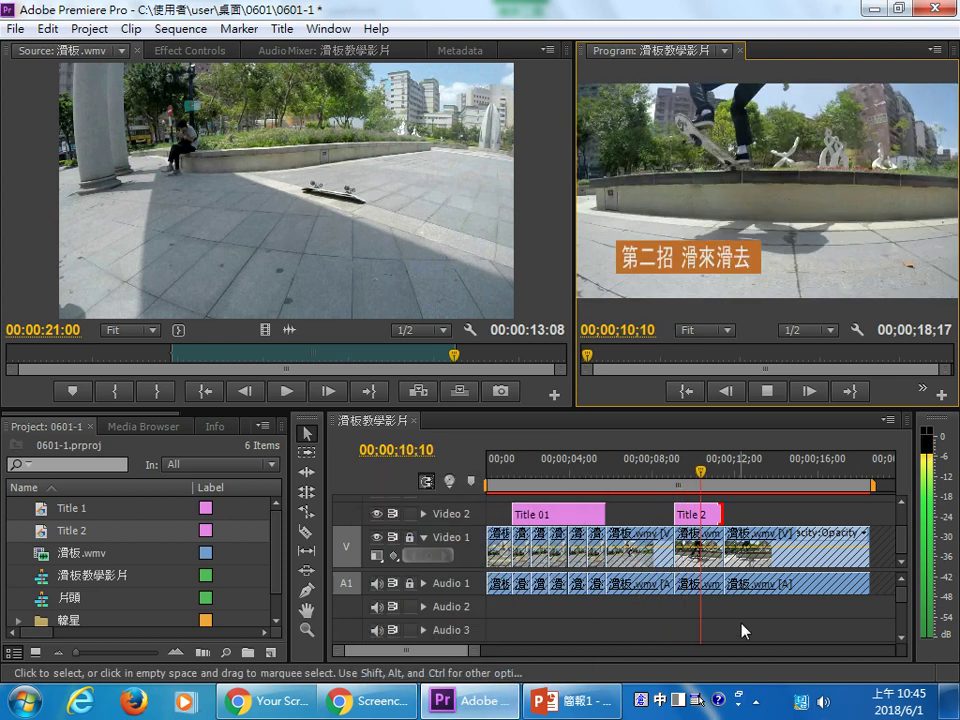
click(765, 392)
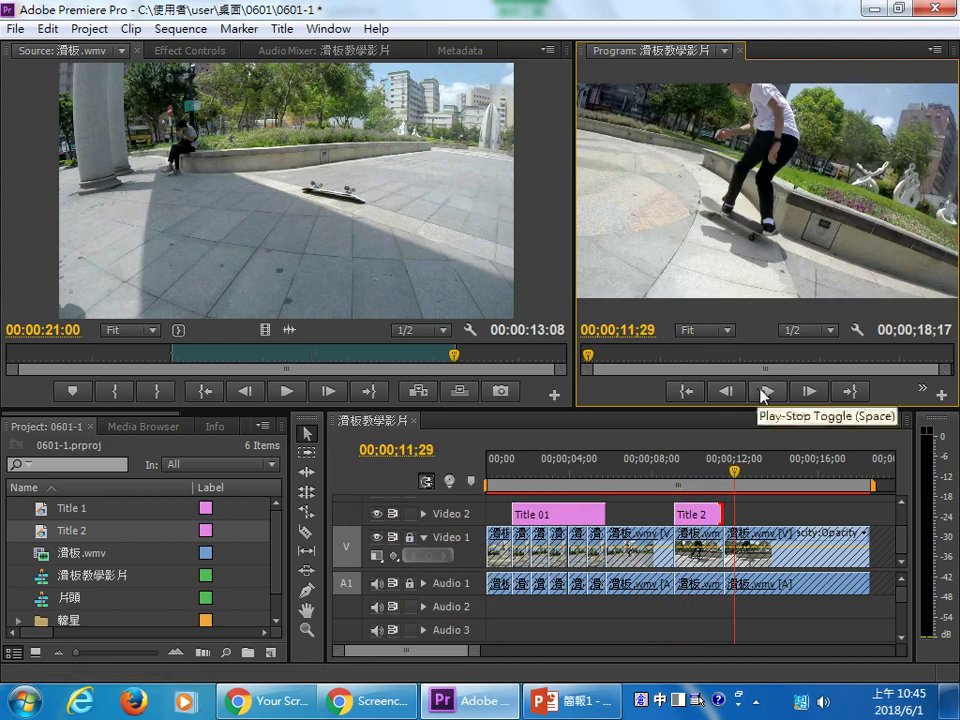
Duplicate Title 2, name the copy Title 3, and open it in the title editor.
right_click(112, 538)
click(75, 538)
right_click(75, 535)
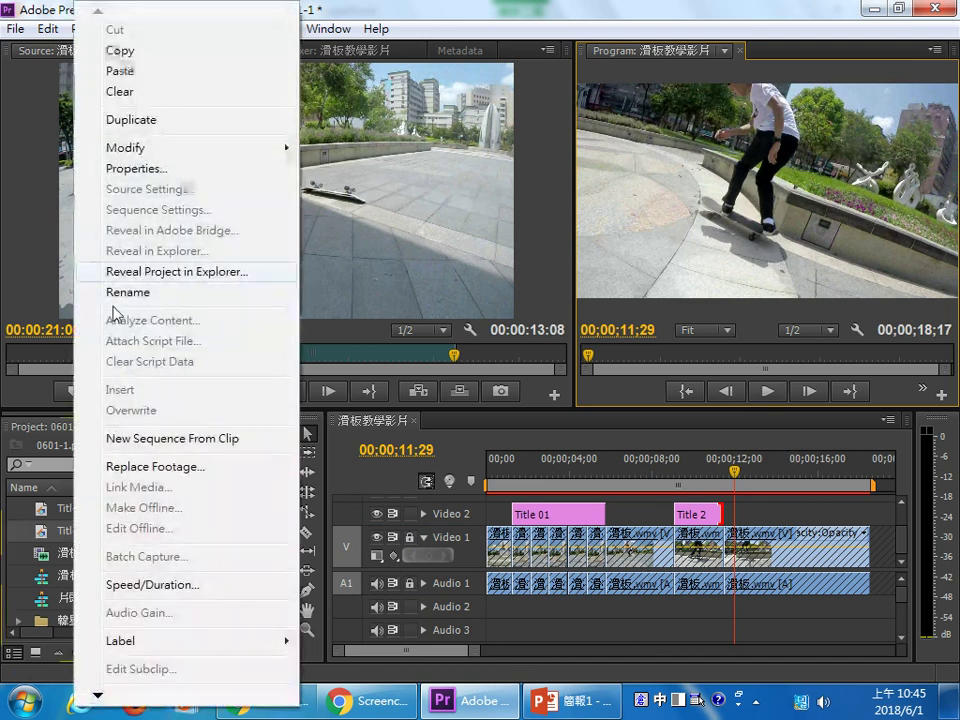
click(145, 119)
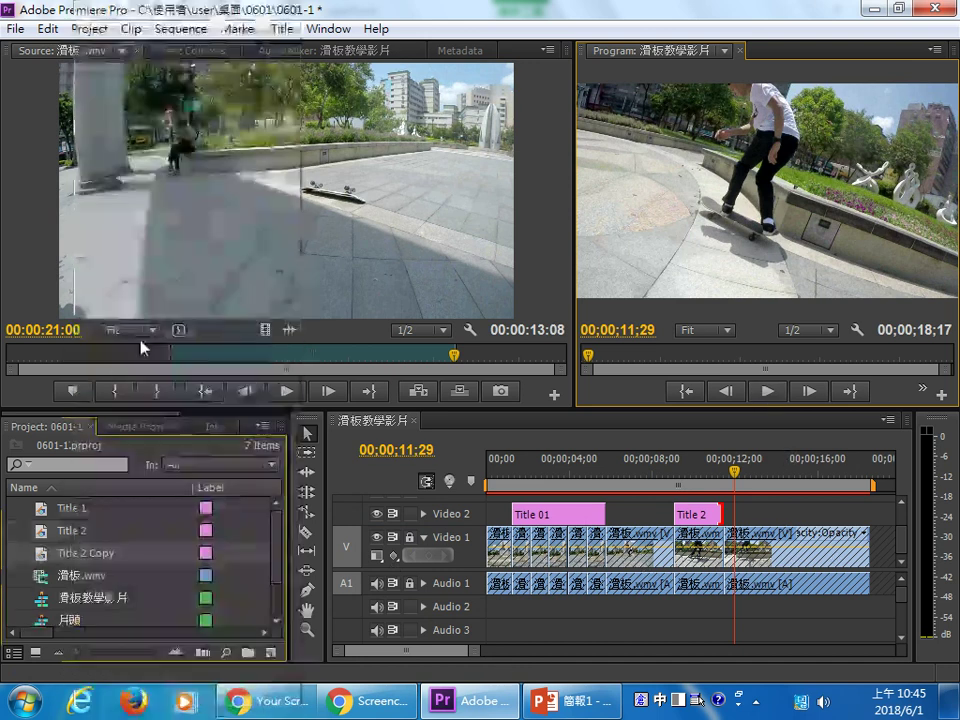
click(92, 556)
text(Title 3)
key(Return)
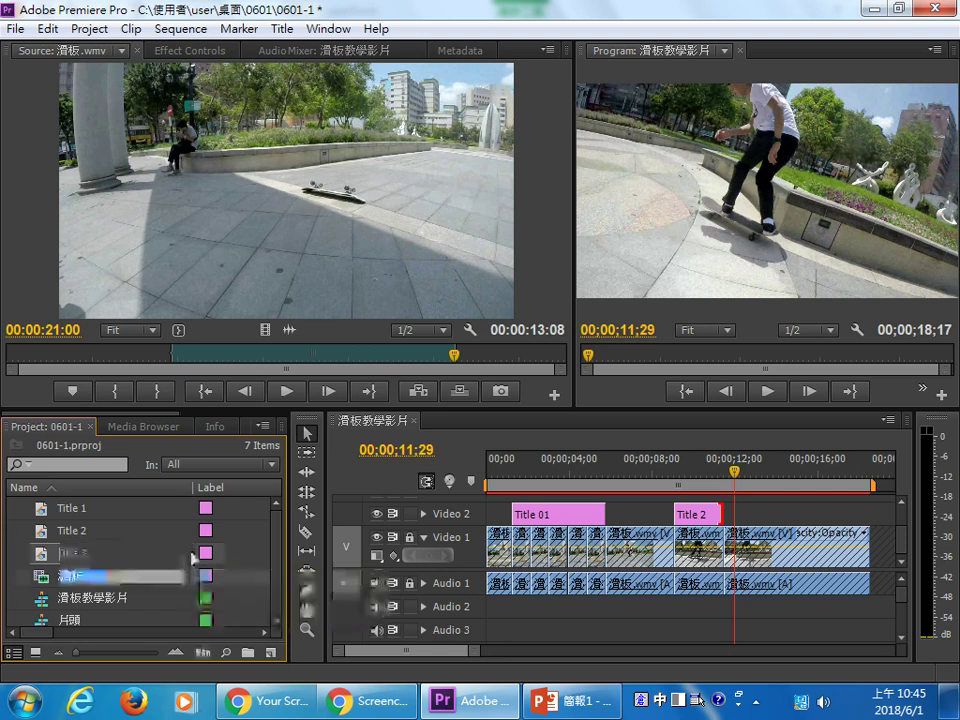
double_click(42, 553)
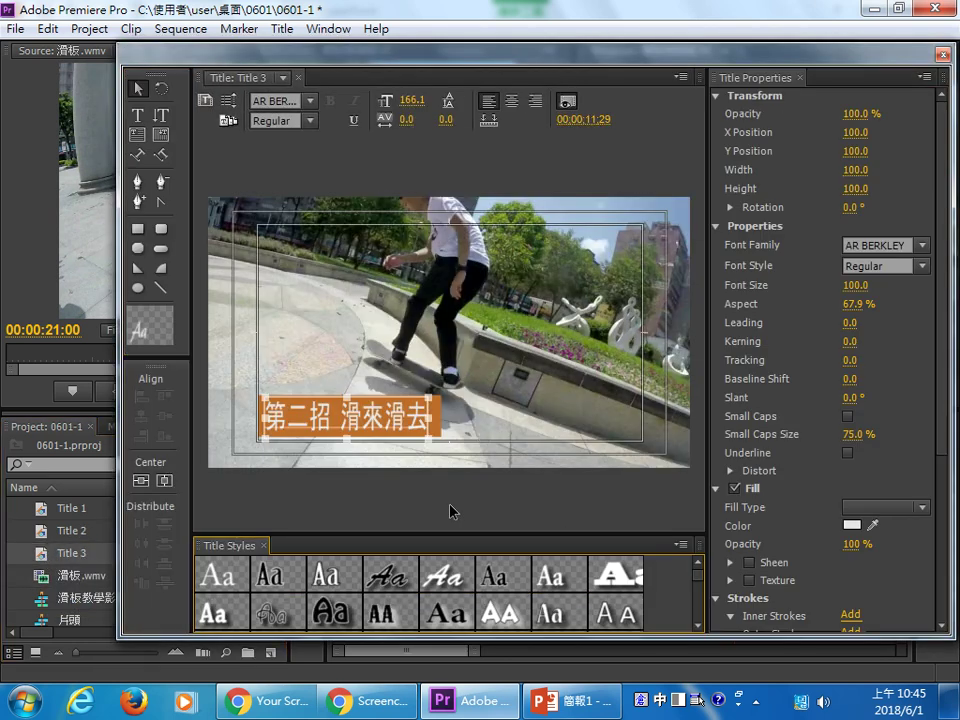
Edit the Title 3 caption so it reads 第三招 飛來飛去.
double_click(325, 414)
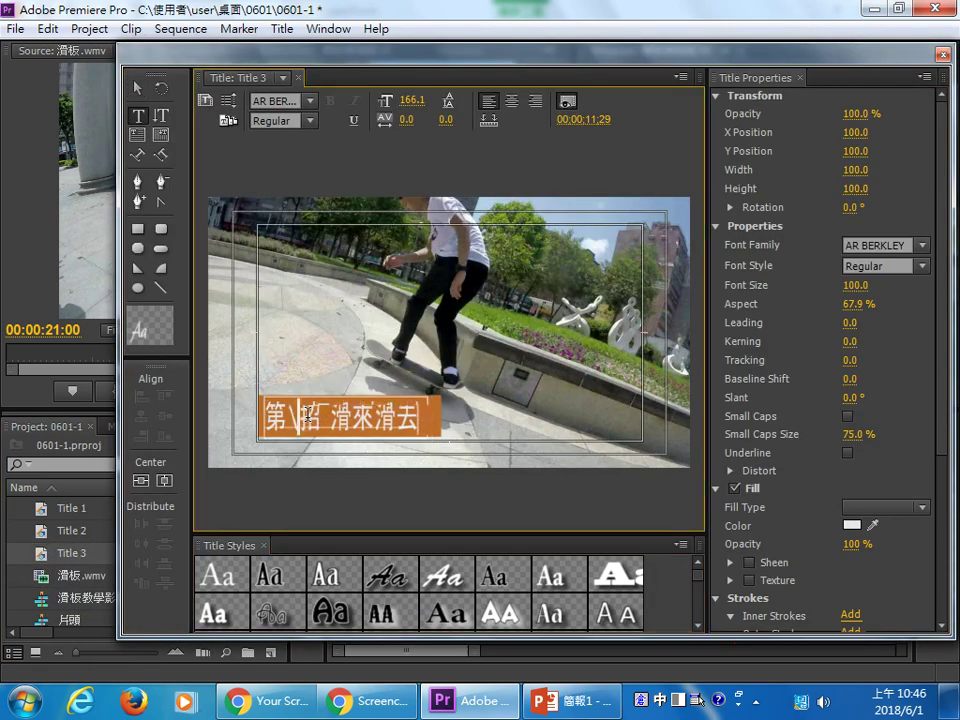
text(三)
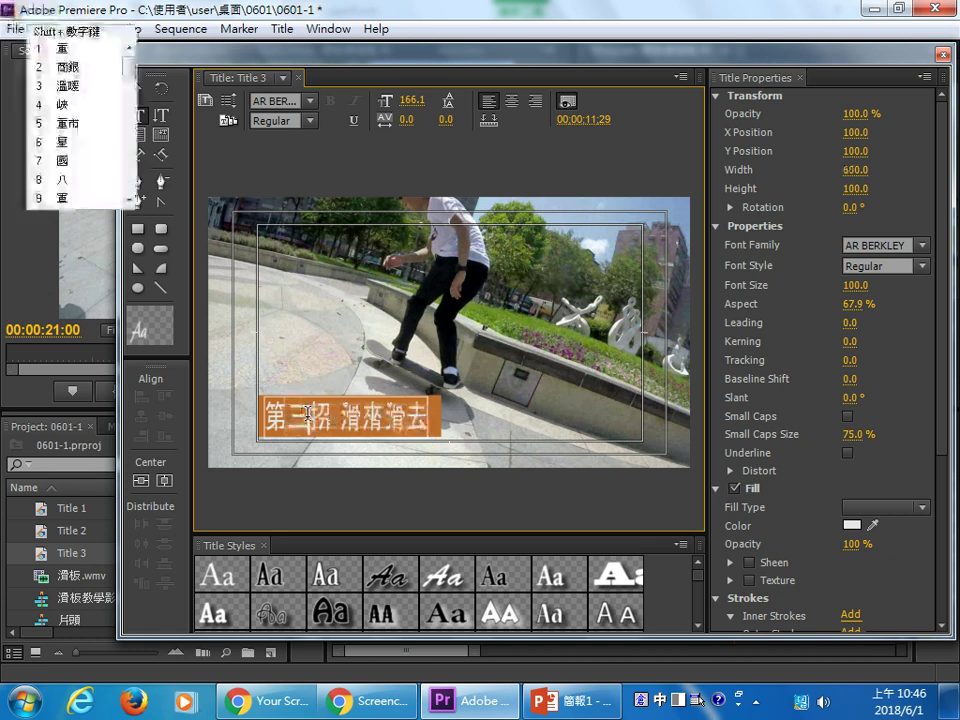
key(Right)
key(Right)
key(Right)
key(BackSpace)
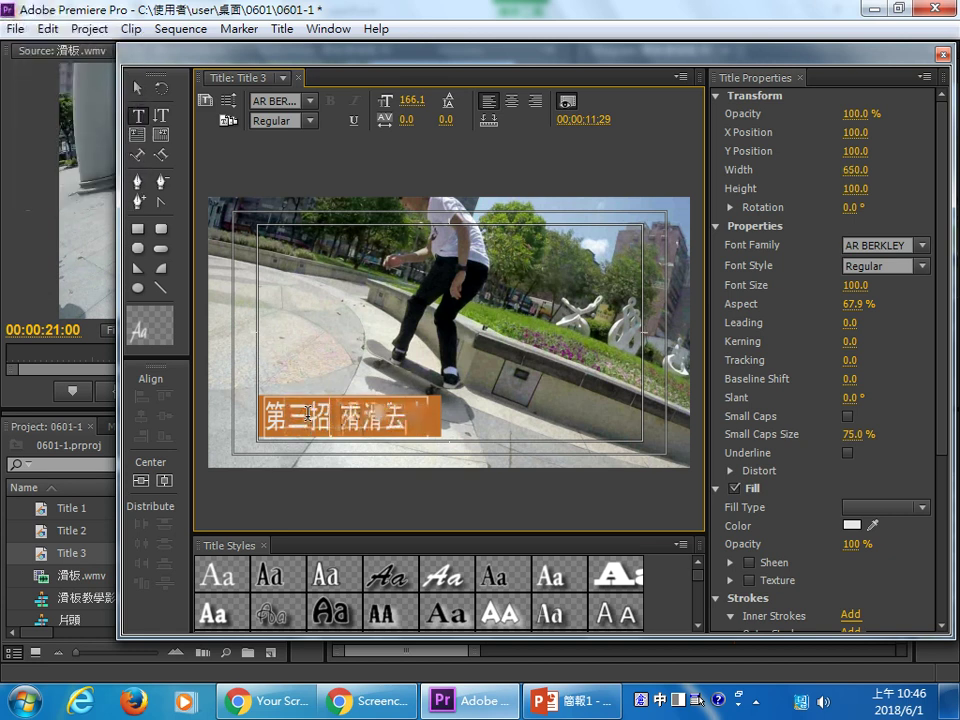
text(飛)
key(Right)
key(Right)
key(BackSpace)
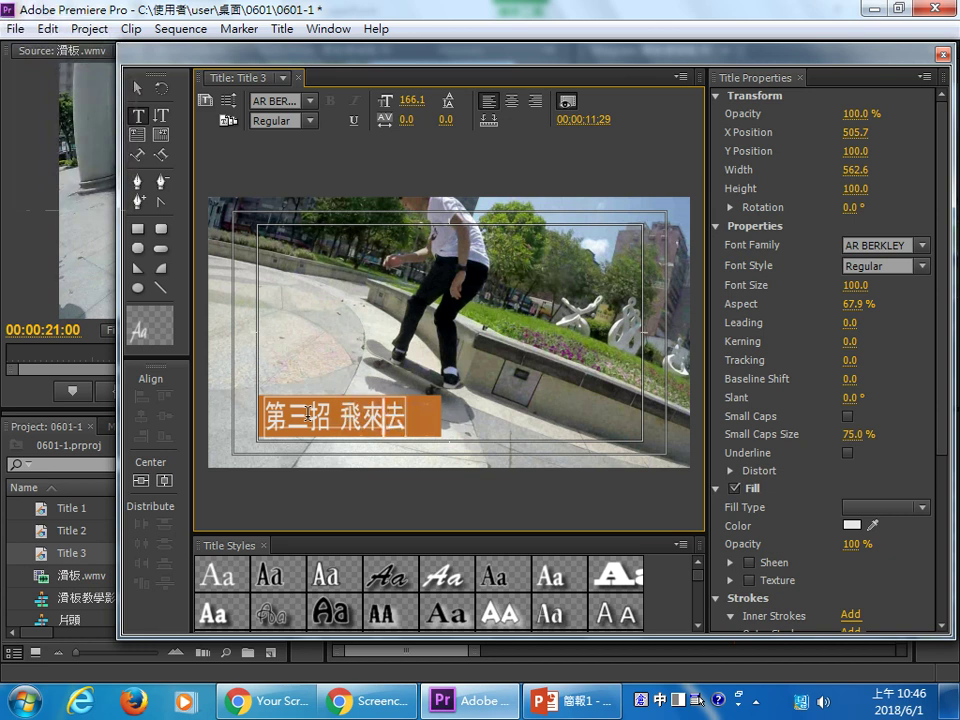
text(飛來)
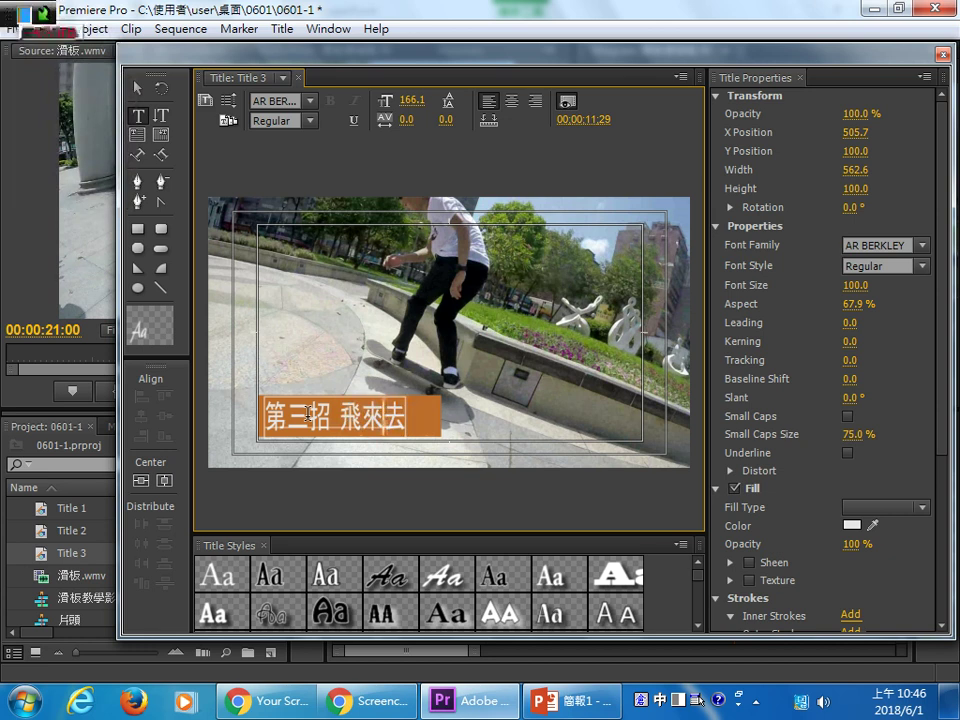
text(飛)
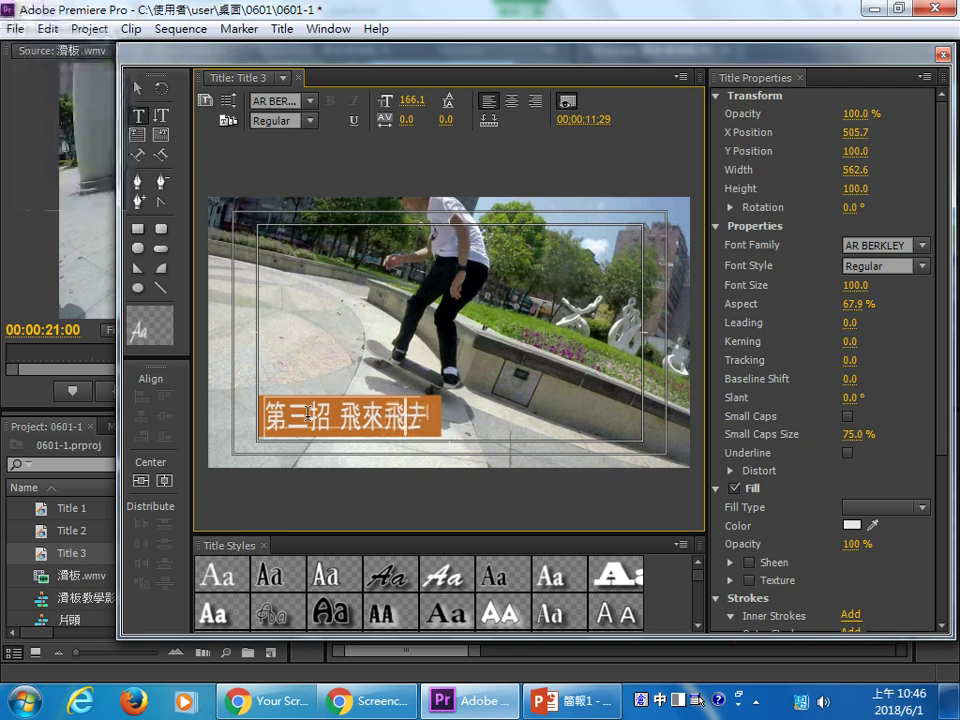
click(137, 88)
Recolor Title 3's background box from orange to magenta, then close the Titler.
click(439, 415)
click(439, 415)
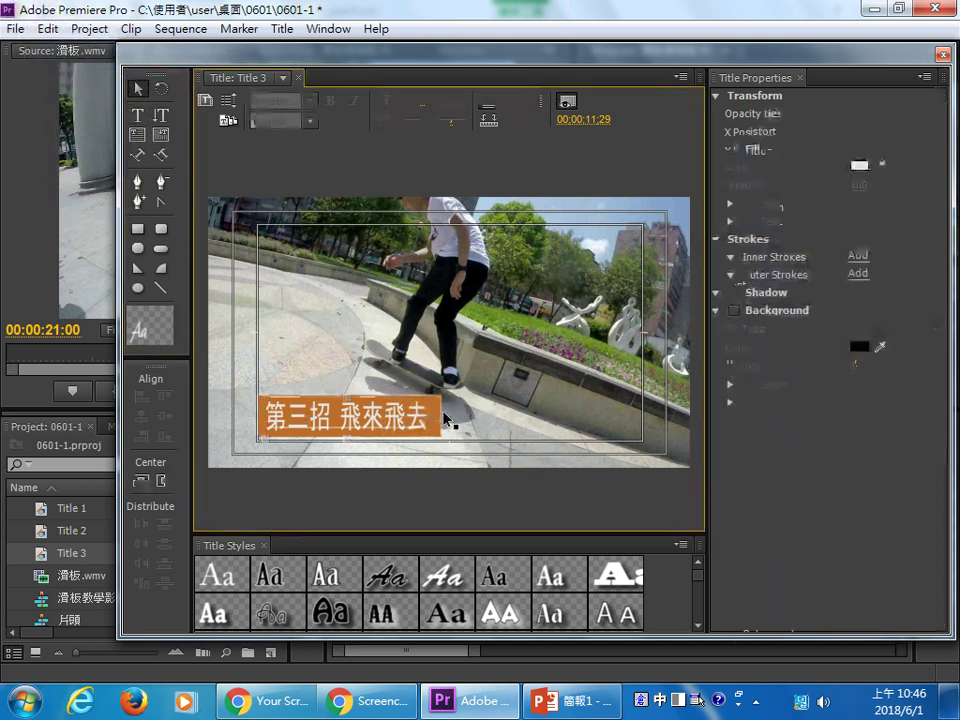
click(852, 318)
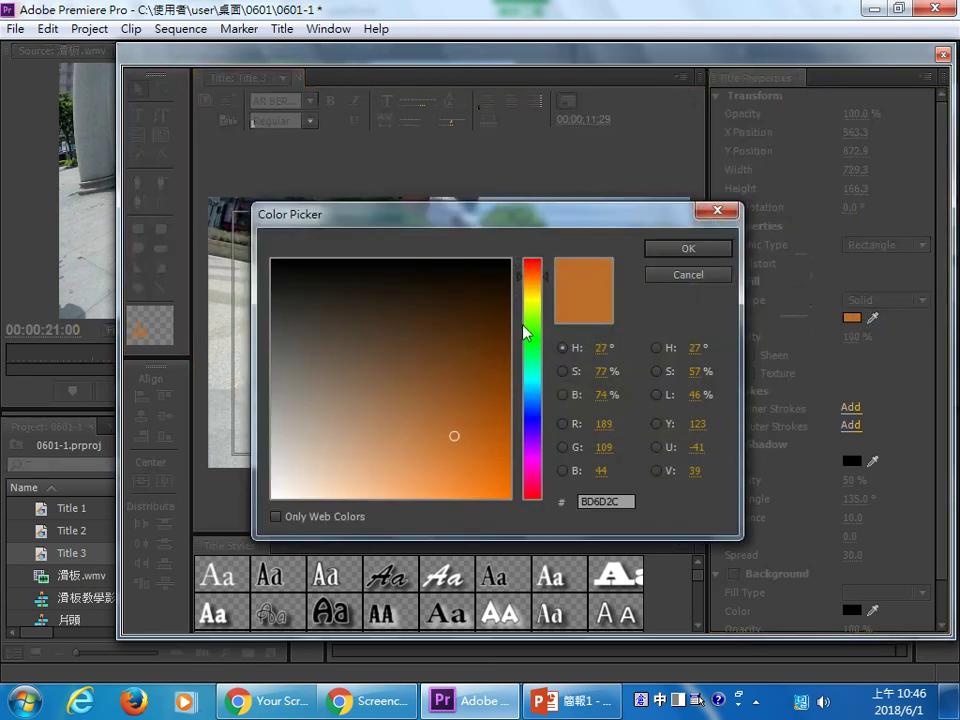
click(537, 468)
click(688, 248)
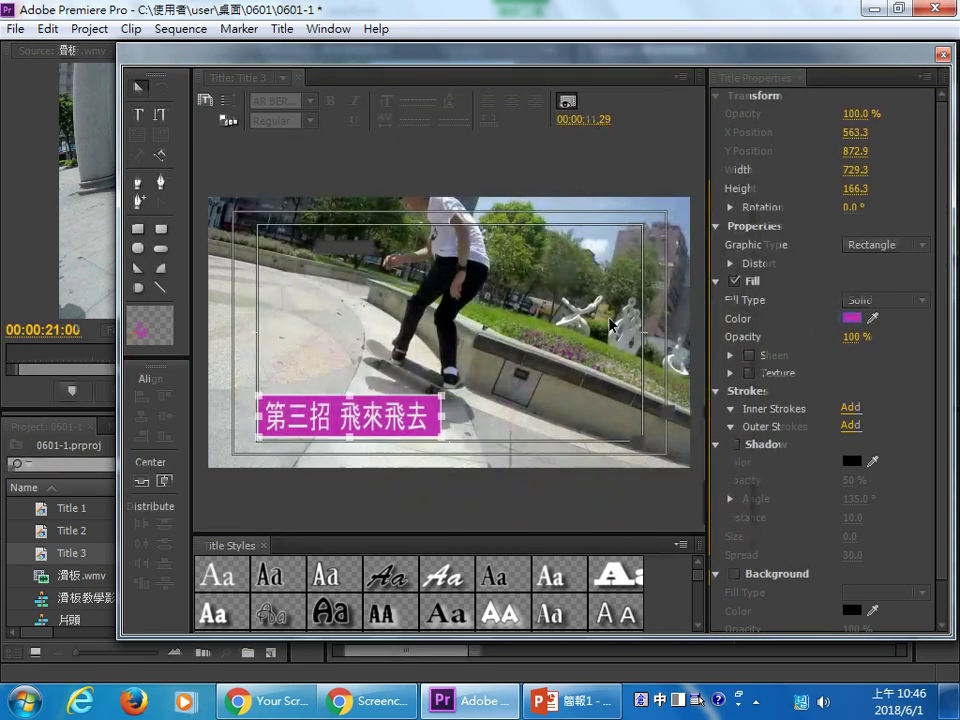
click(942, 54)
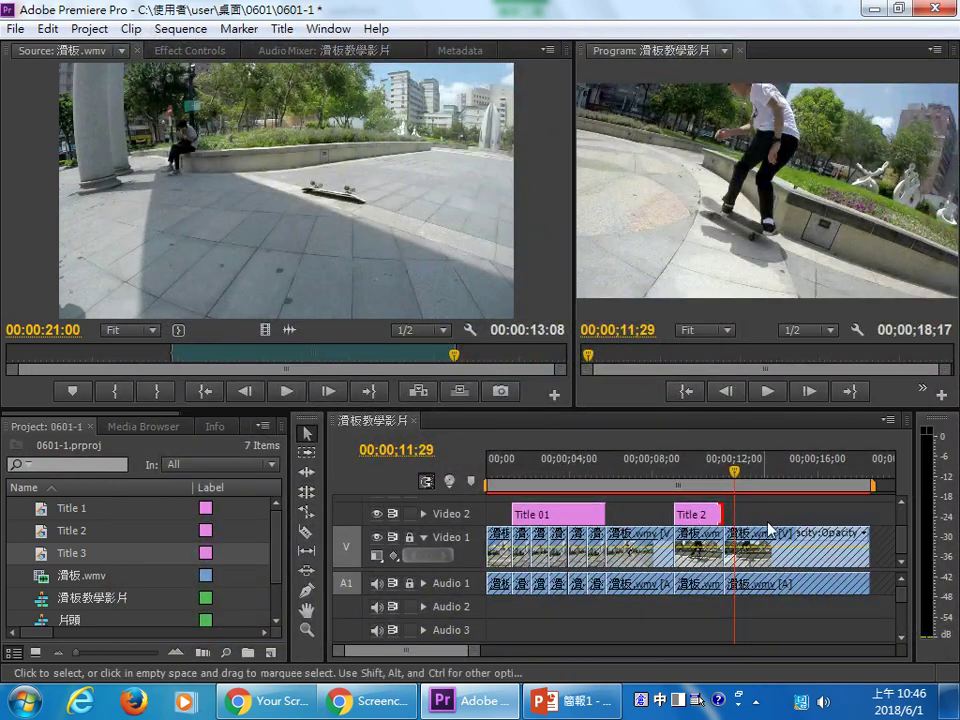
Place Title 3 on Video 2 right after Title 2 and preview it over the footage.
drag(70, 553, 758, 522)
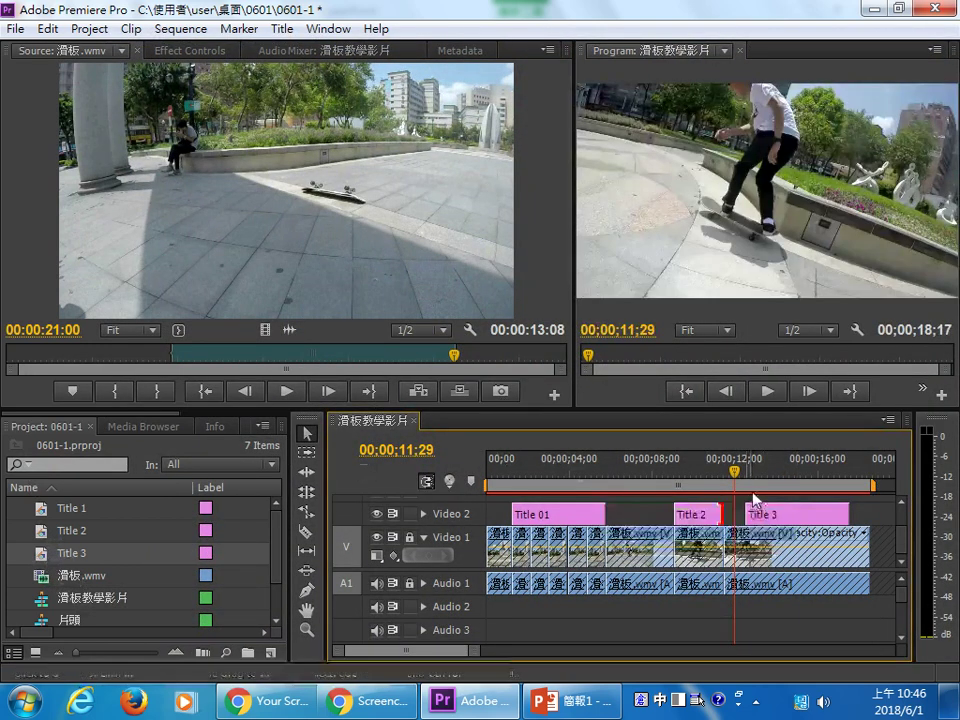
click(743, 472)
mouse_move(743, 477)
mouse_down()
mouse_move(783, 483)
mouse_move(837, 515)
mouse_up()
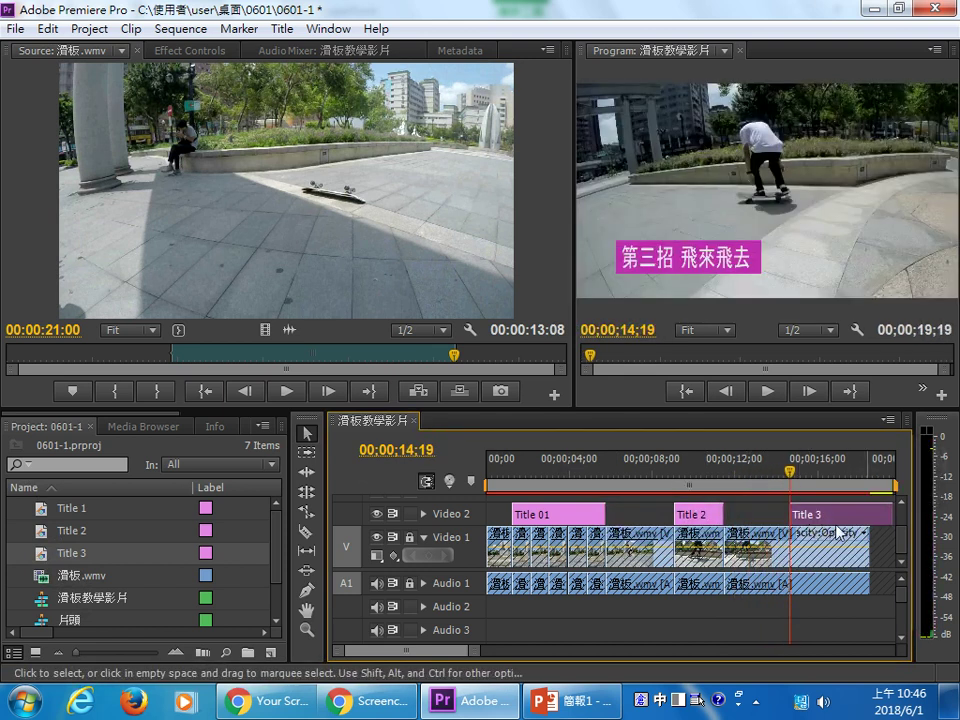
Trim Title 3's end back to about 00;00;16;09 with the whole sequence in view.
scroll(470, 658, down, 5)
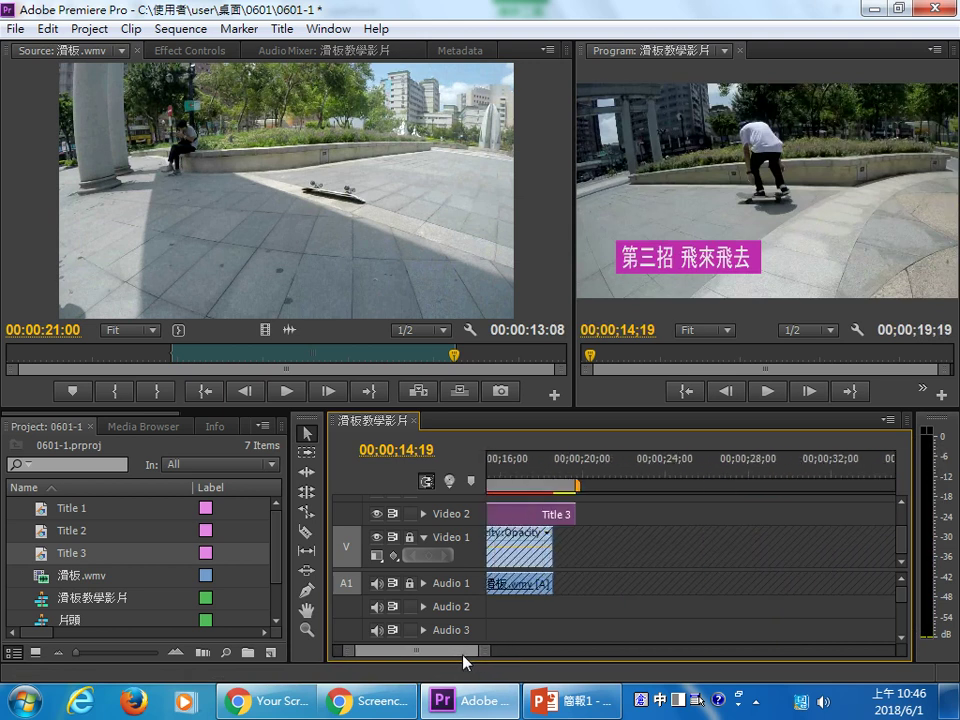
key(minus)
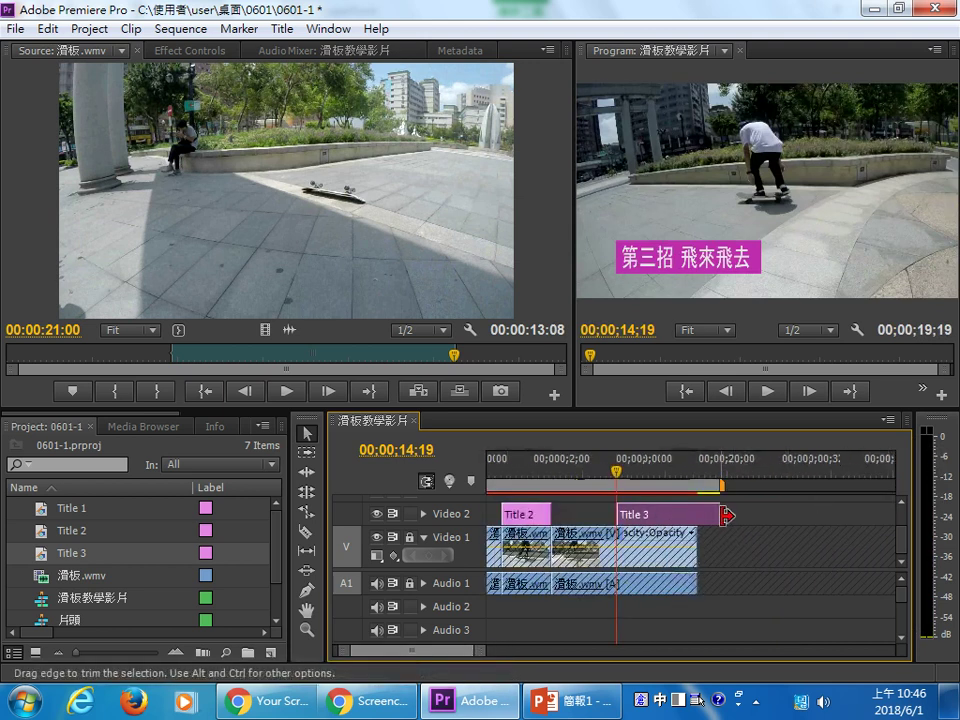
drag(728, 515, 665, 512)
drag(643, 485, 650, 508)
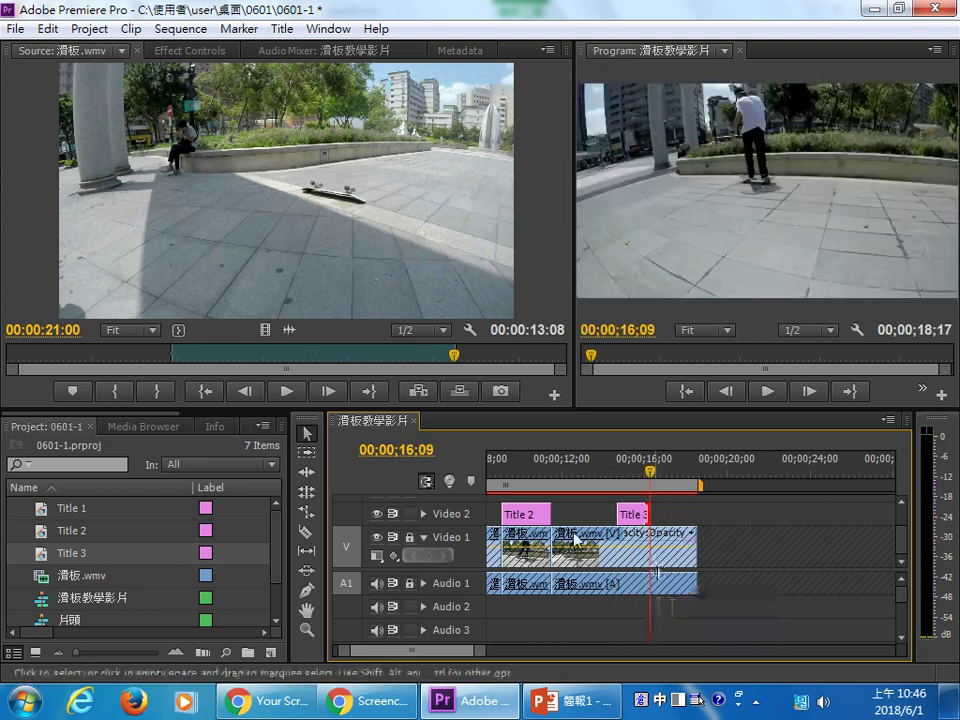
scroll(330, 653, up, 3)
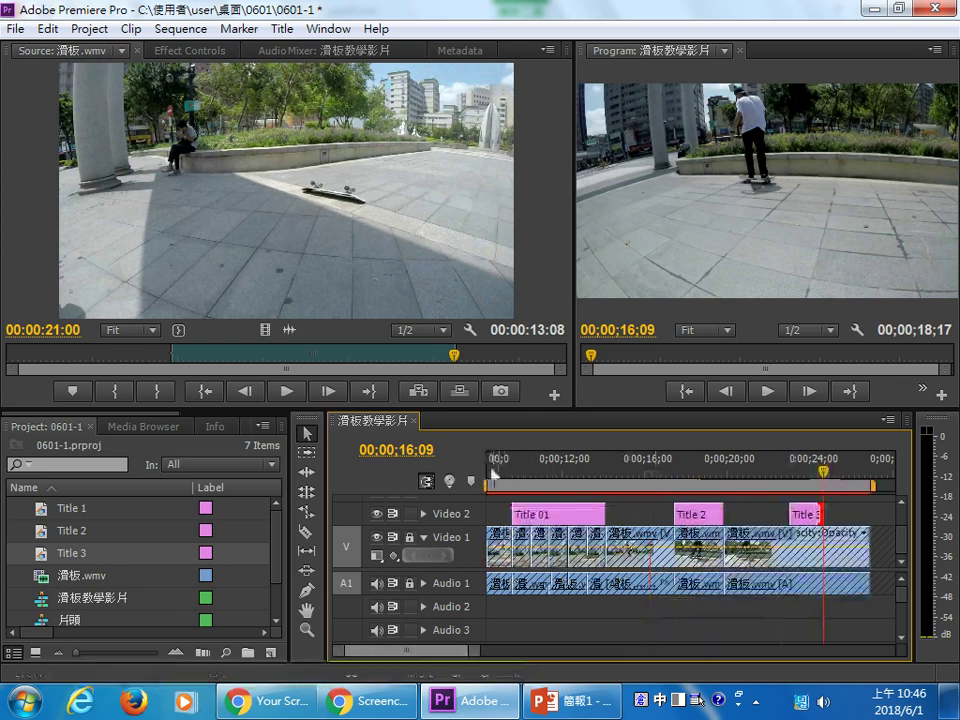
Jump back to the sequence start and save the project with File > Save.
key(Home)
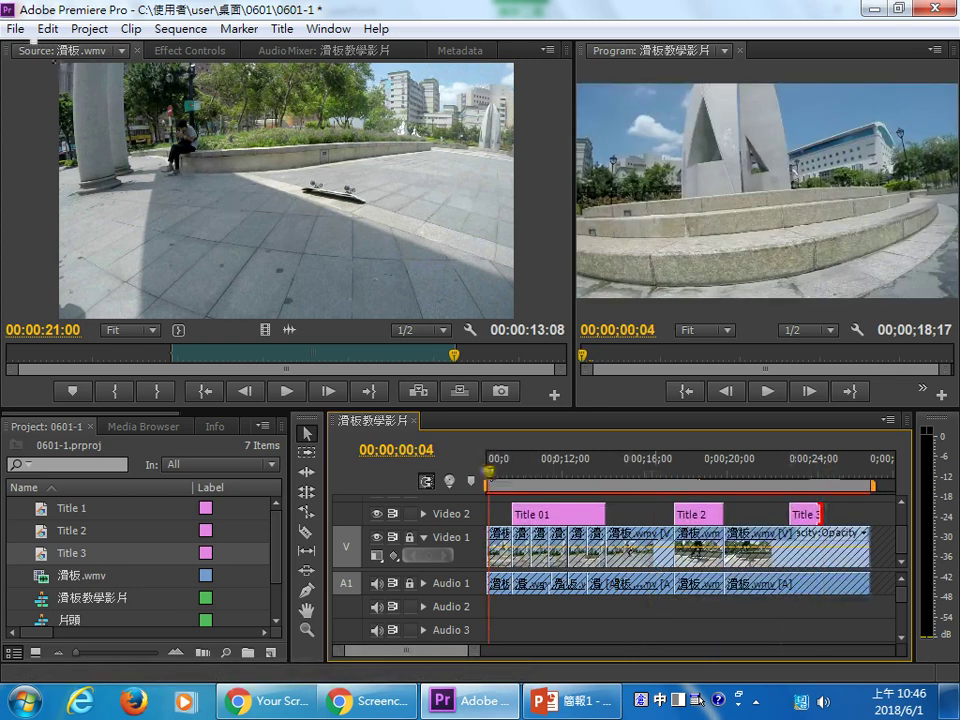
click(15, 29)
click(58, 184)
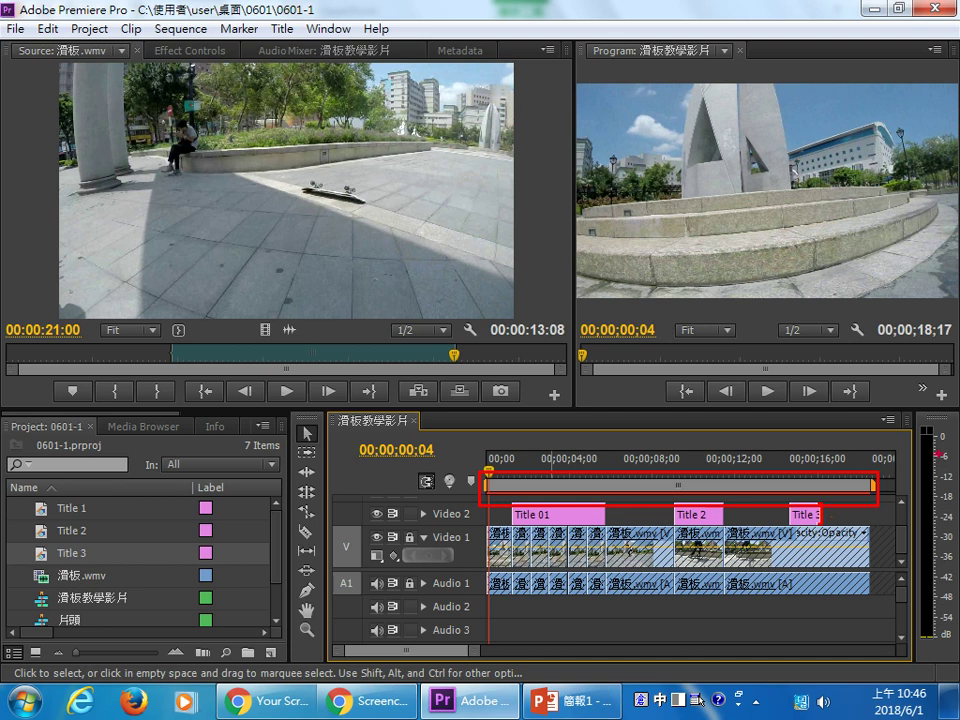
Extend the work area to 00;00 and render previews for the whole sequence.
drag(751, 405, 772, 398)
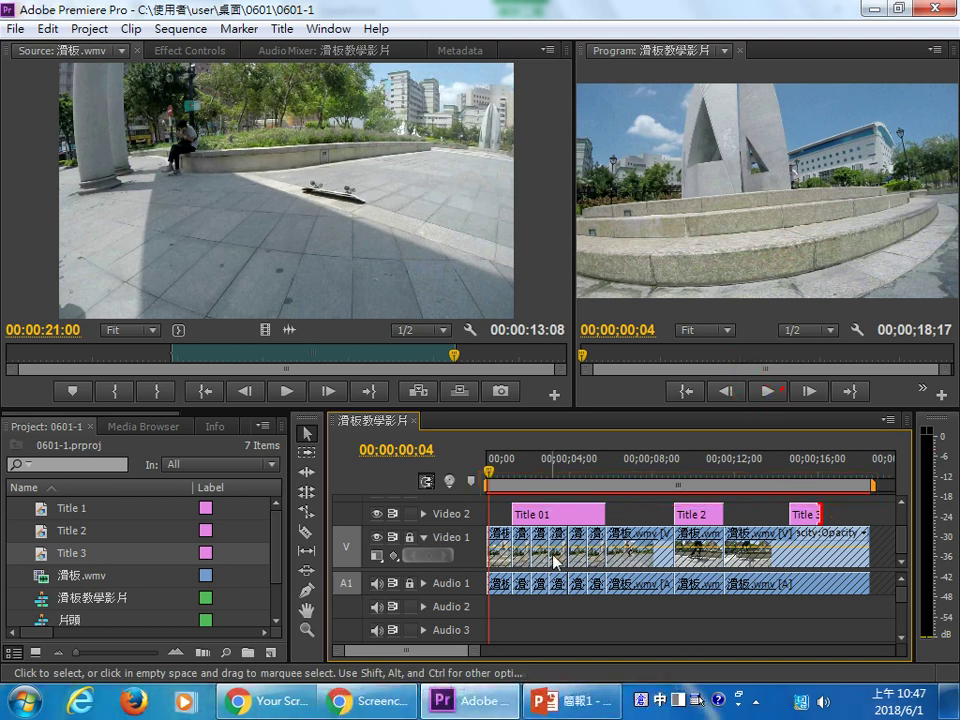
mouse_move(553, 561)
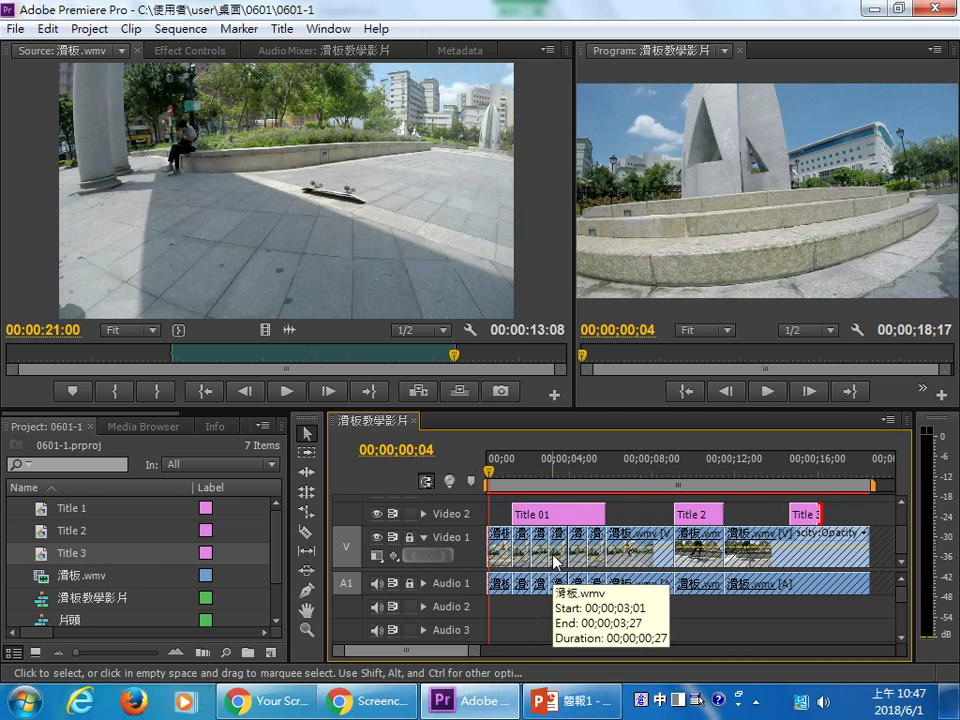
click(502, 466)
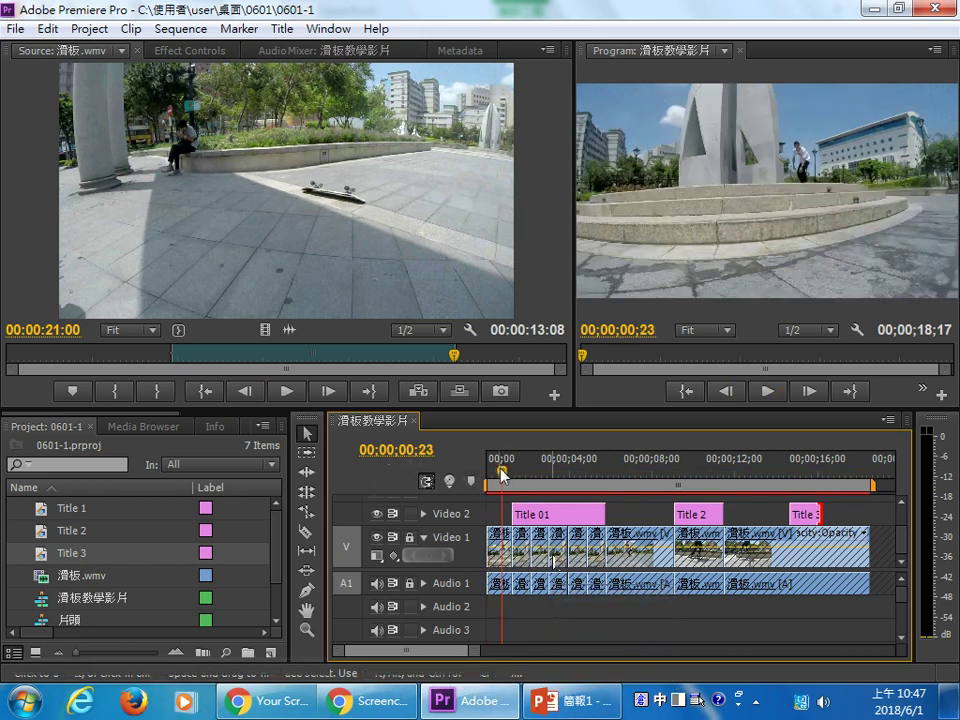
drag(502, 472, 488, 472)
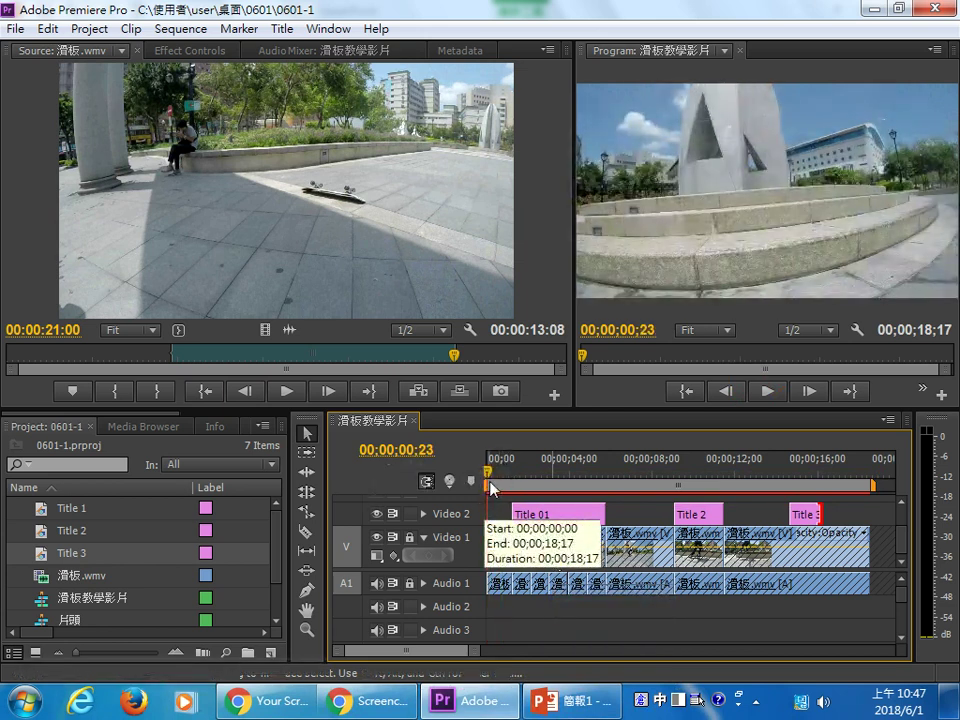
key(Return)
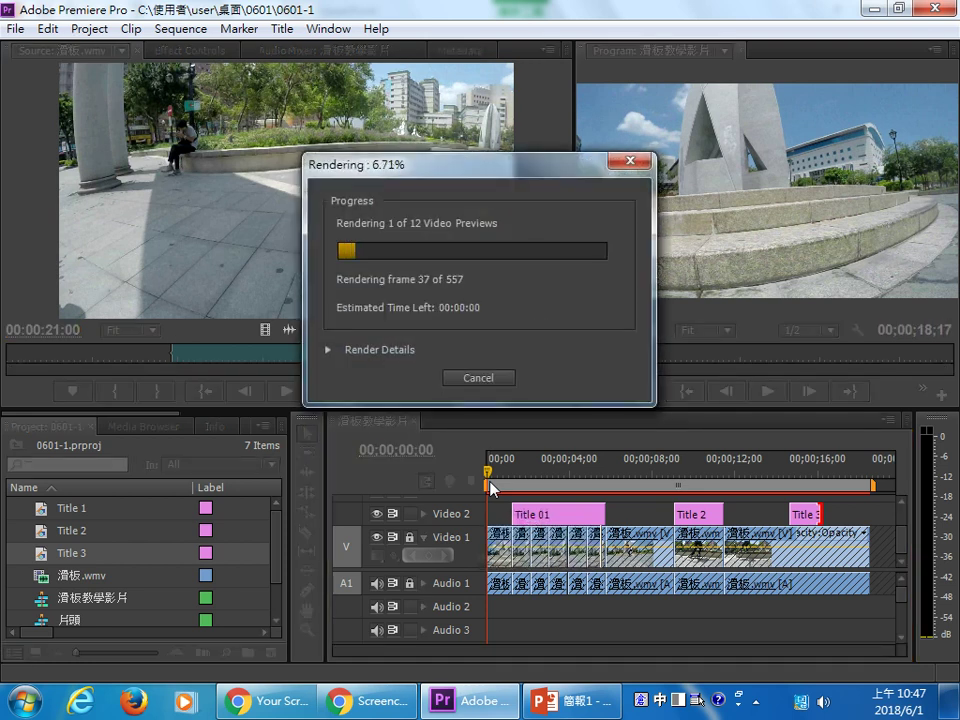